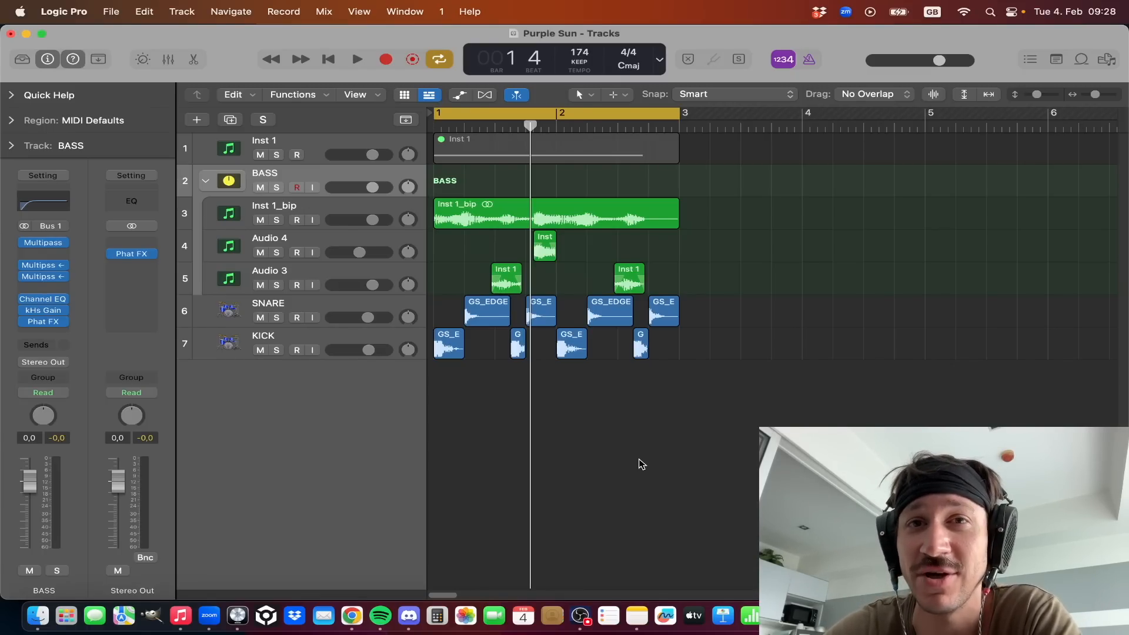
- Play the drum and bass loop from bar 1, and unmute the MIDI region on the Inst 1 track
key("Return")
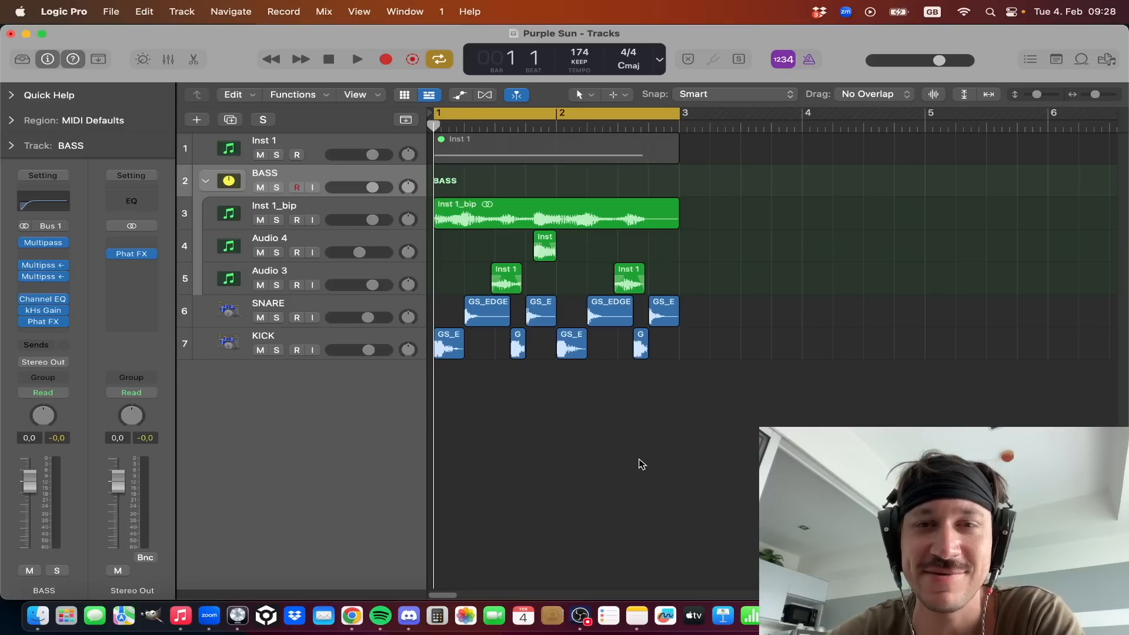
key("space")
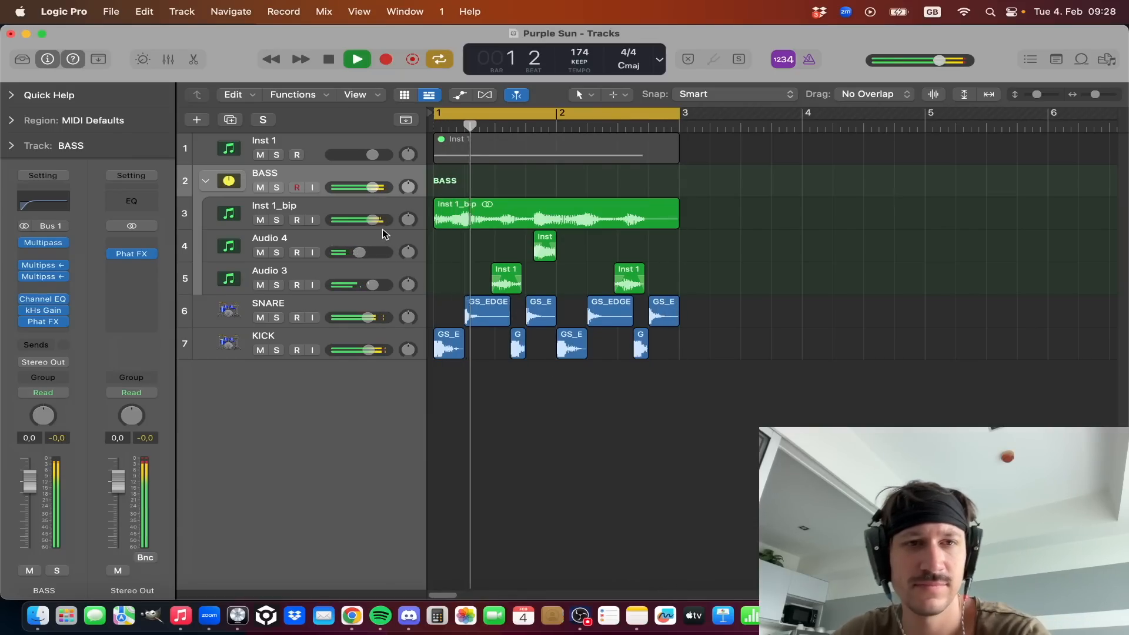
left_click(539, 158)
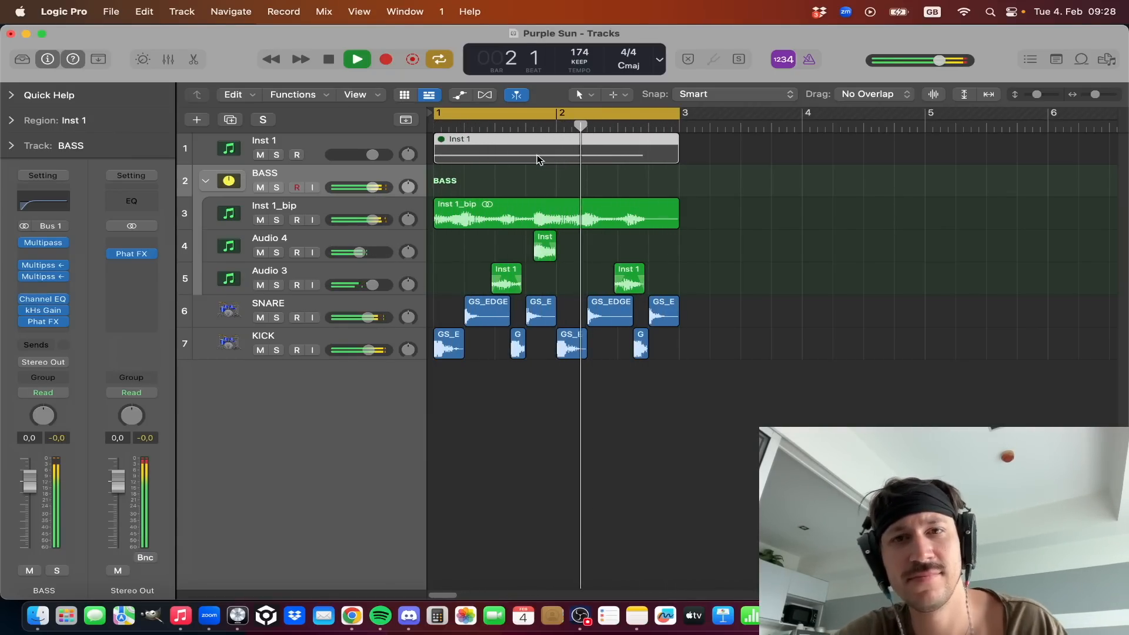
key("space")
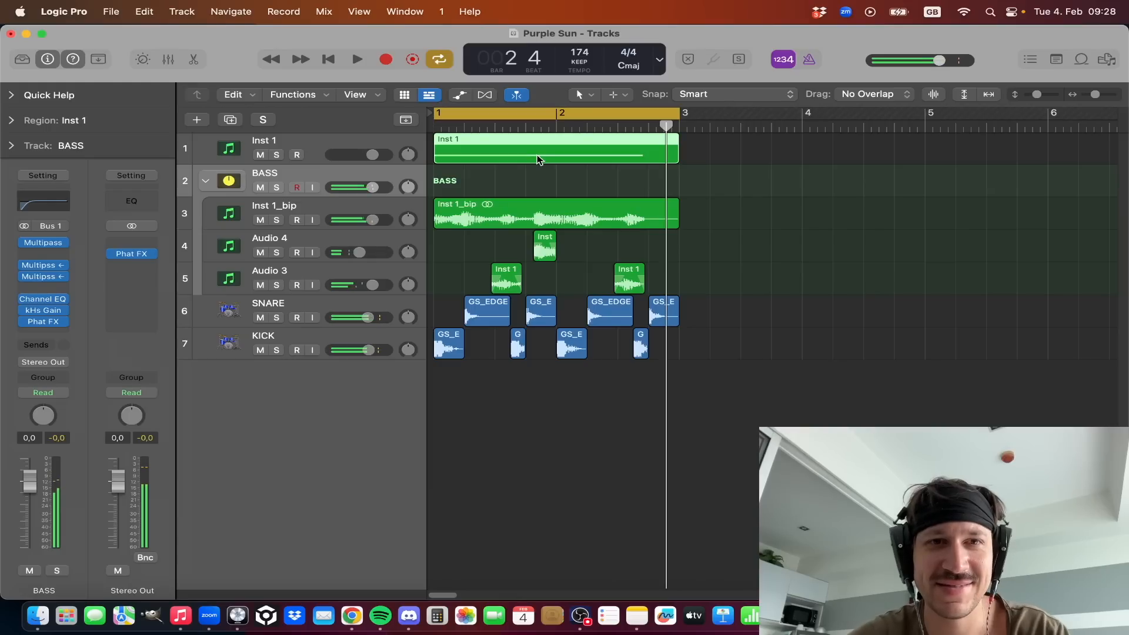
- Solo the Inst 1 track and play it back on its own
left_click(276, 155)
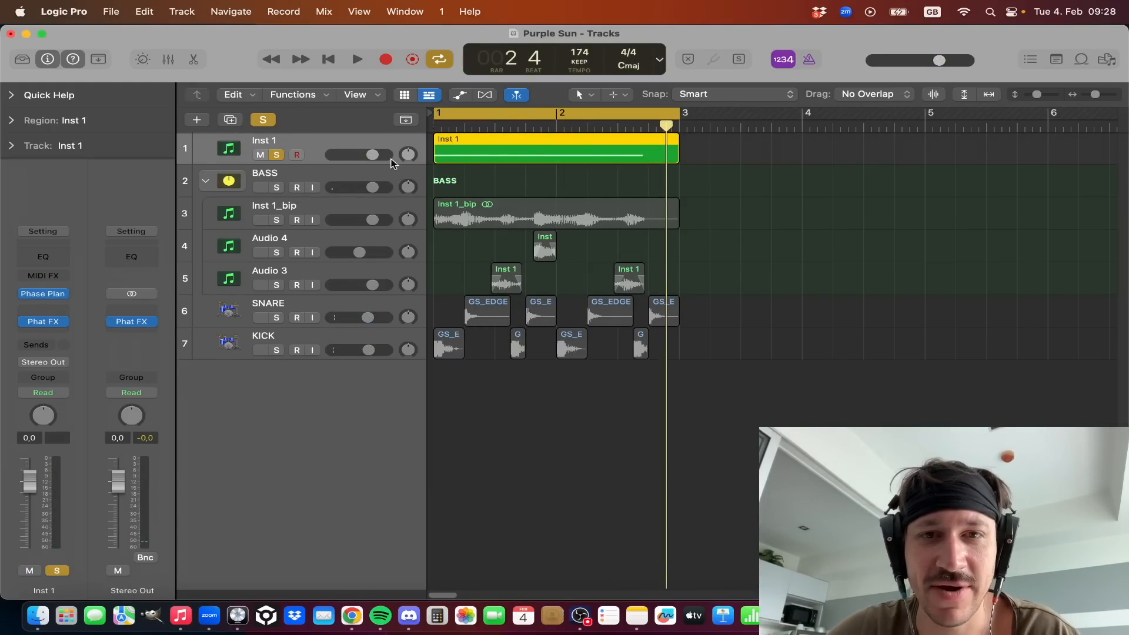
key("space")
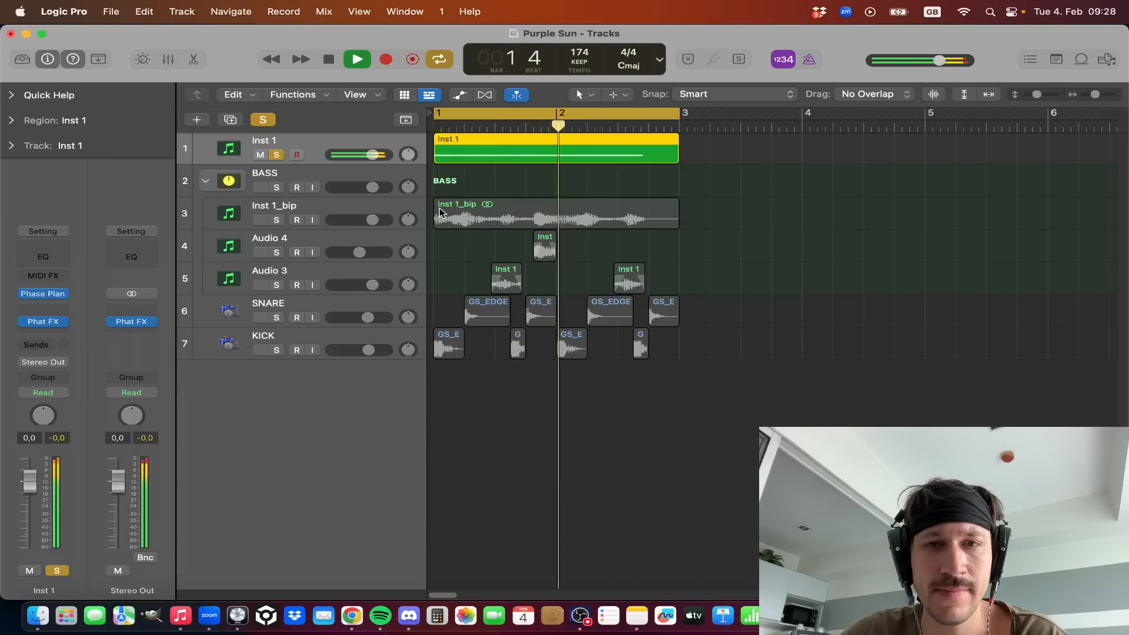
key("space")
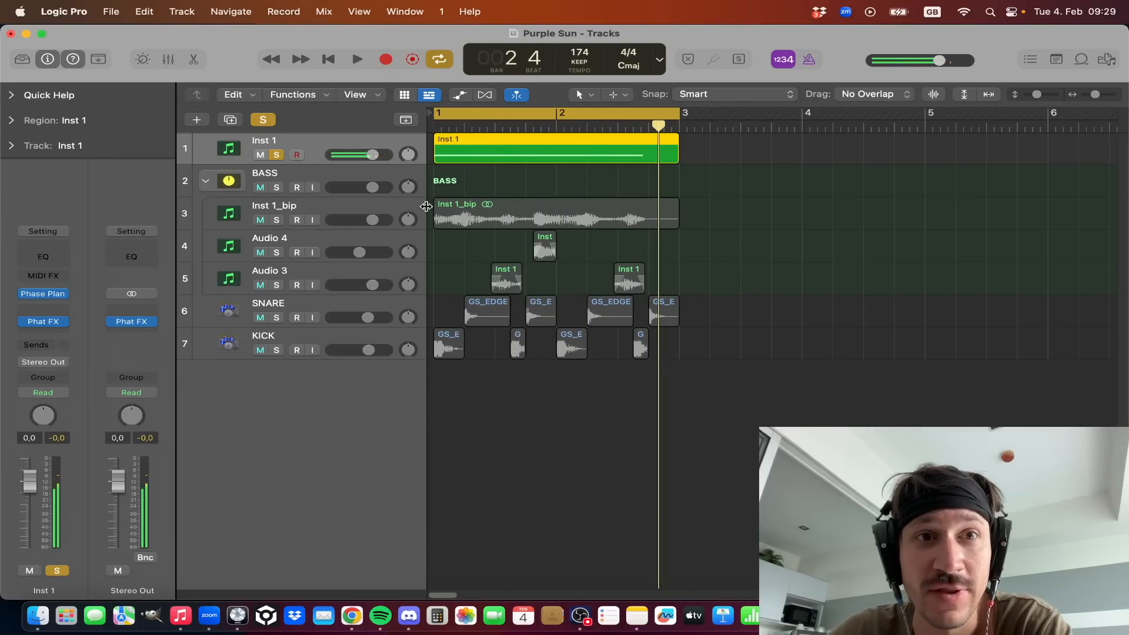
- Open the Inst 1 track's Phase Plant and disable Dual Delay, Shaper, 3-Band EQ and Multipass in Lane 3
left_click(47, 294)
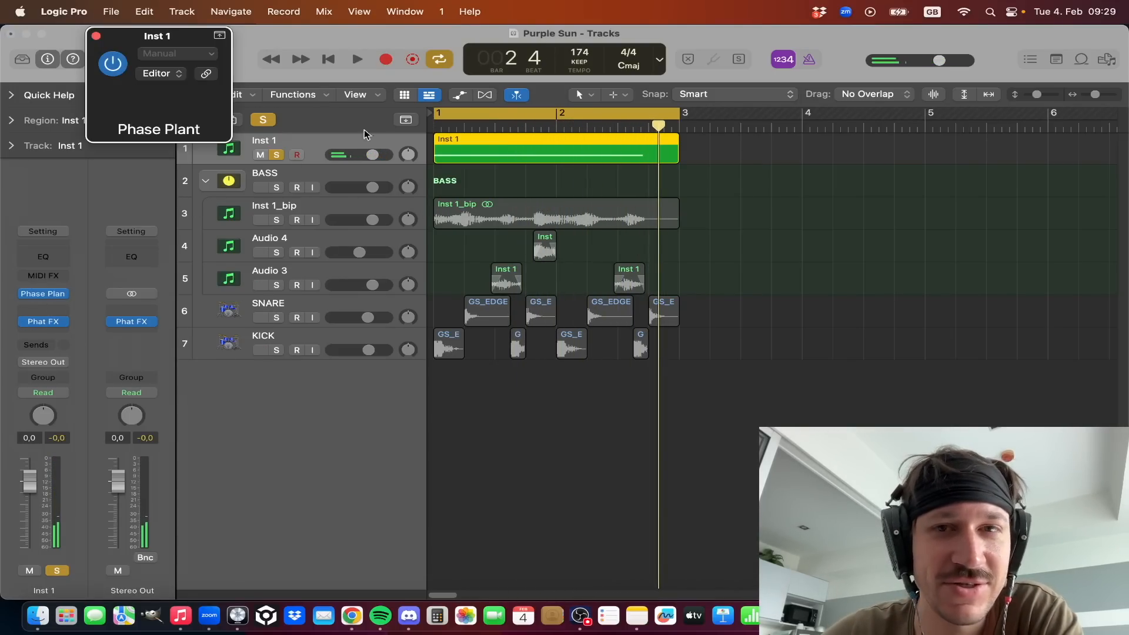
left_click_drag(463, 40, 406, 39)
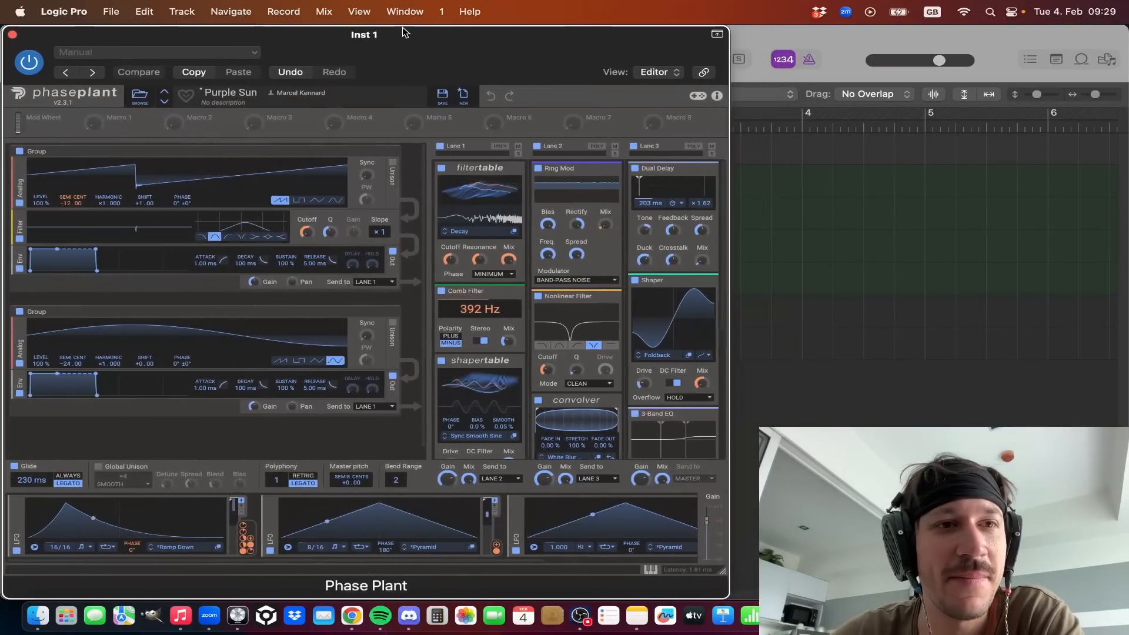
left_click(635, 145)
left_click(538, 146)
left_click(635, 146)
left_click(636, 281)
scroll(644, 294, "down", 3)
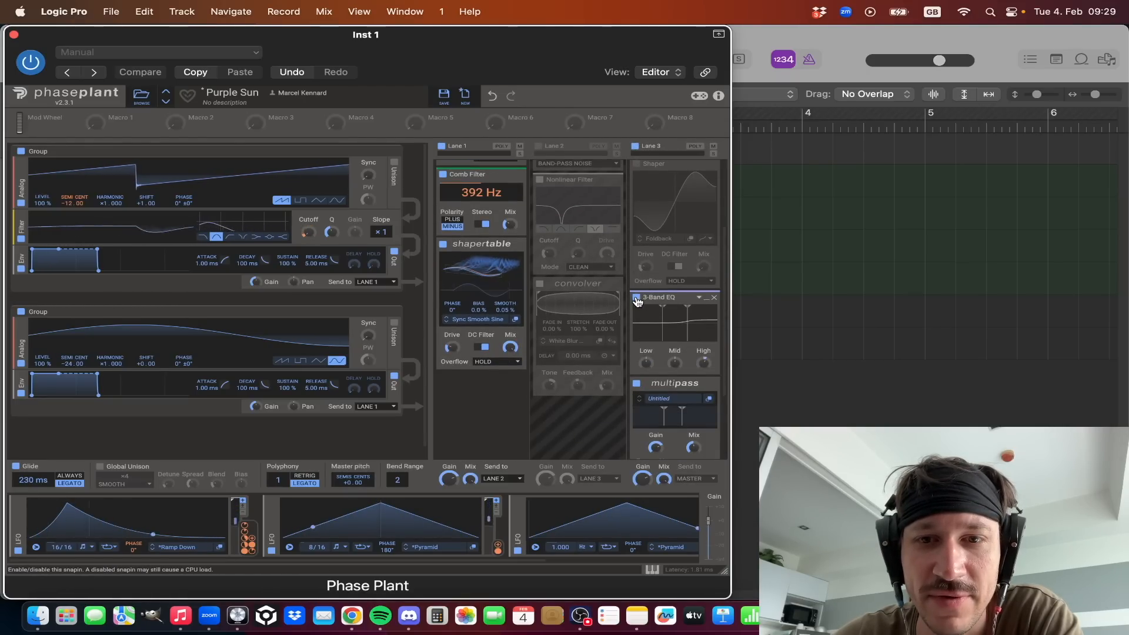
left_click(637, 297)
left_click(636, 383)
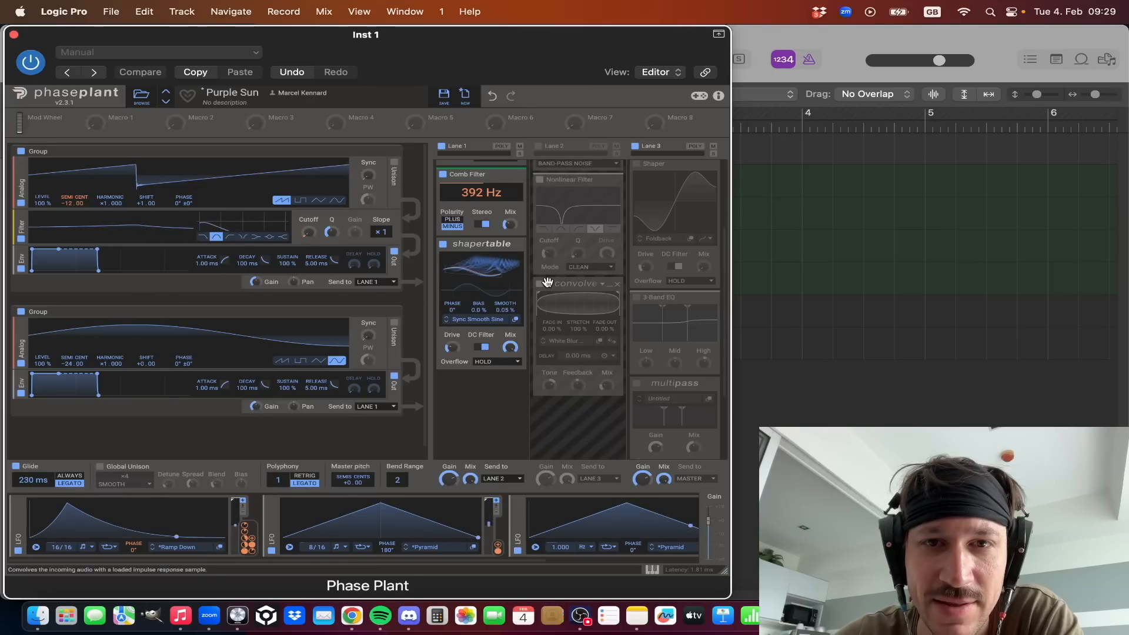
- Keep Lane 2 switched on but disable its Ring Mod, Nonlinear Filter and Convolver effects
scroll(582, 306, "up", 3)
left_click(539, 146)
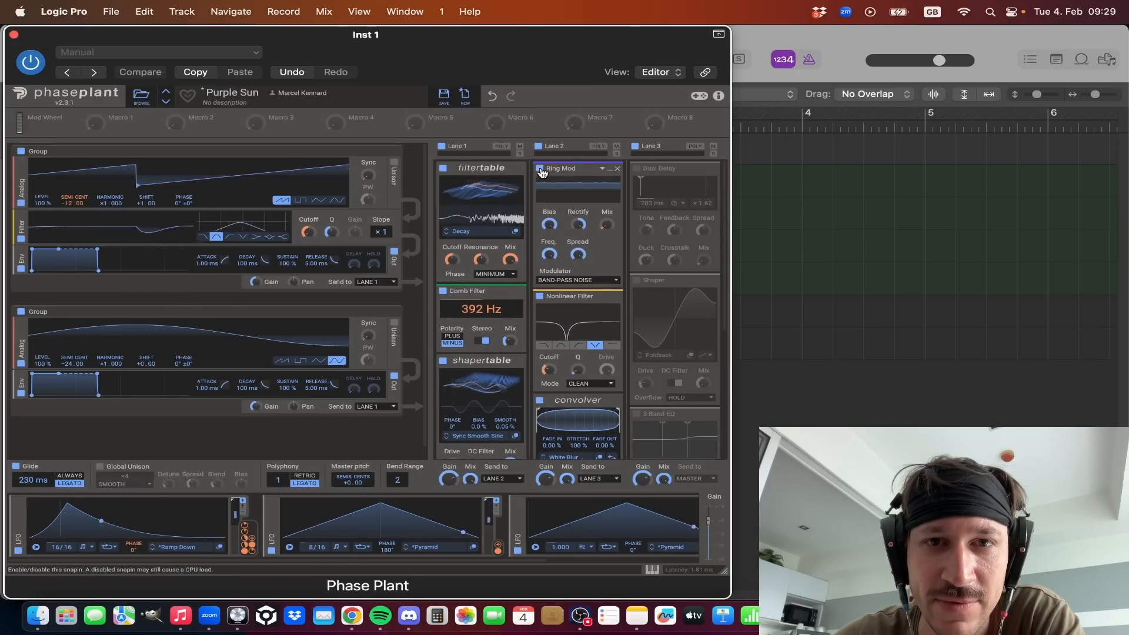
left_click(539, 168)
left_click(539, 295)
left_click(539, 400)
- Disable the Shapertable, Comb Filter and Filtertable effects in Lane 1
left_click(443, 360)
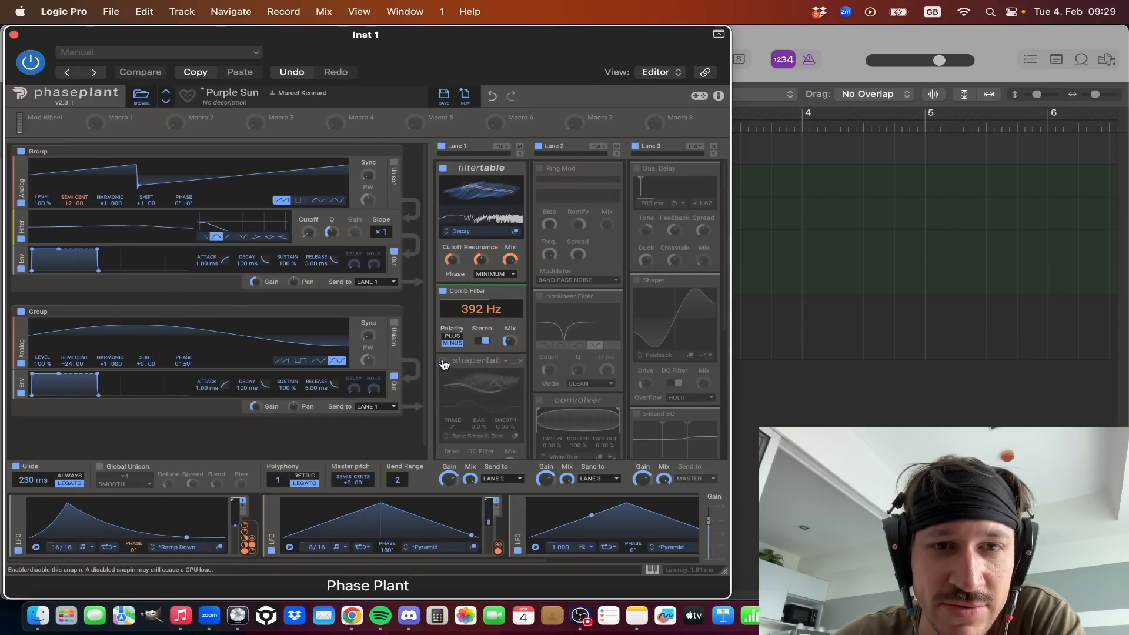
left_click(442, 290)
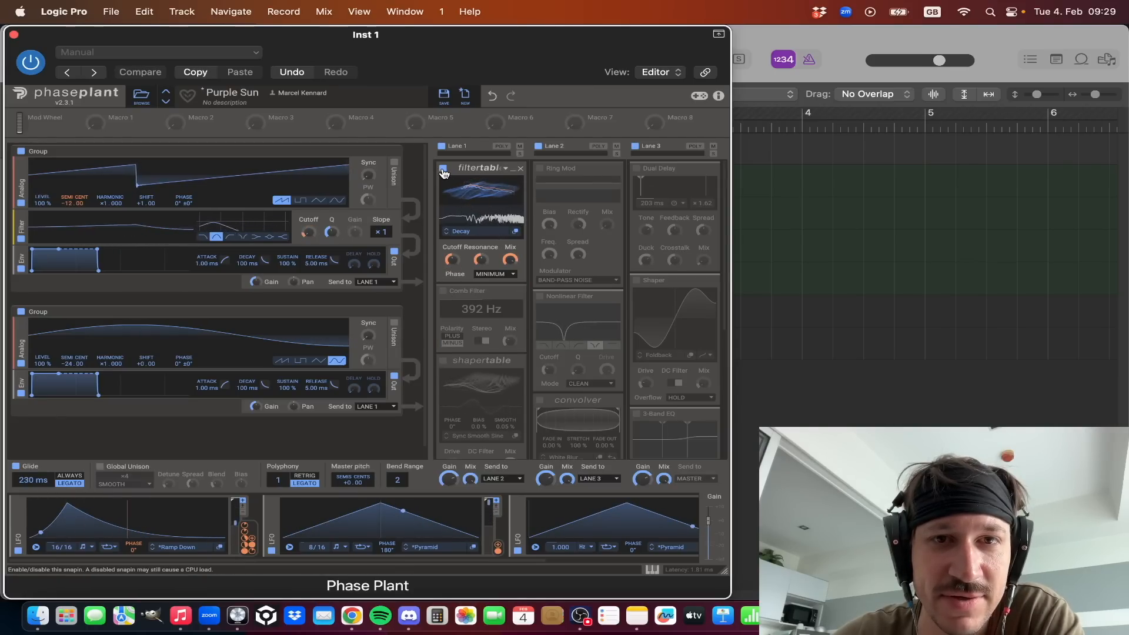
left_click(442, 168)
- Disable the two Pyramid LFOs and the second generator group with the sine oscillator
left_click(517, 551)
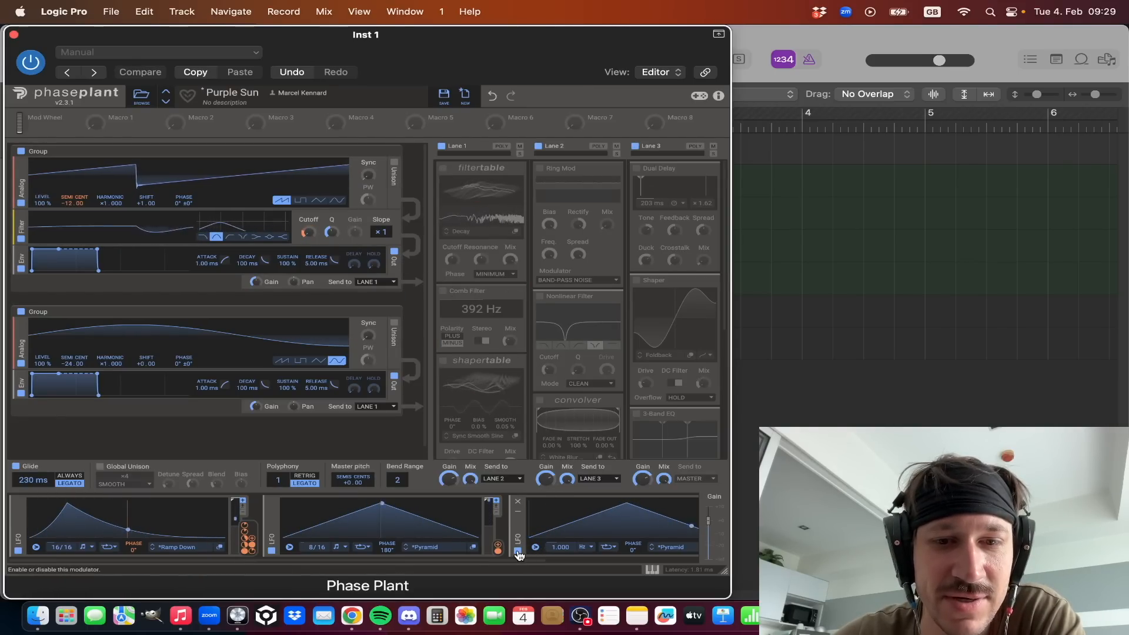
left_click(271, 550)
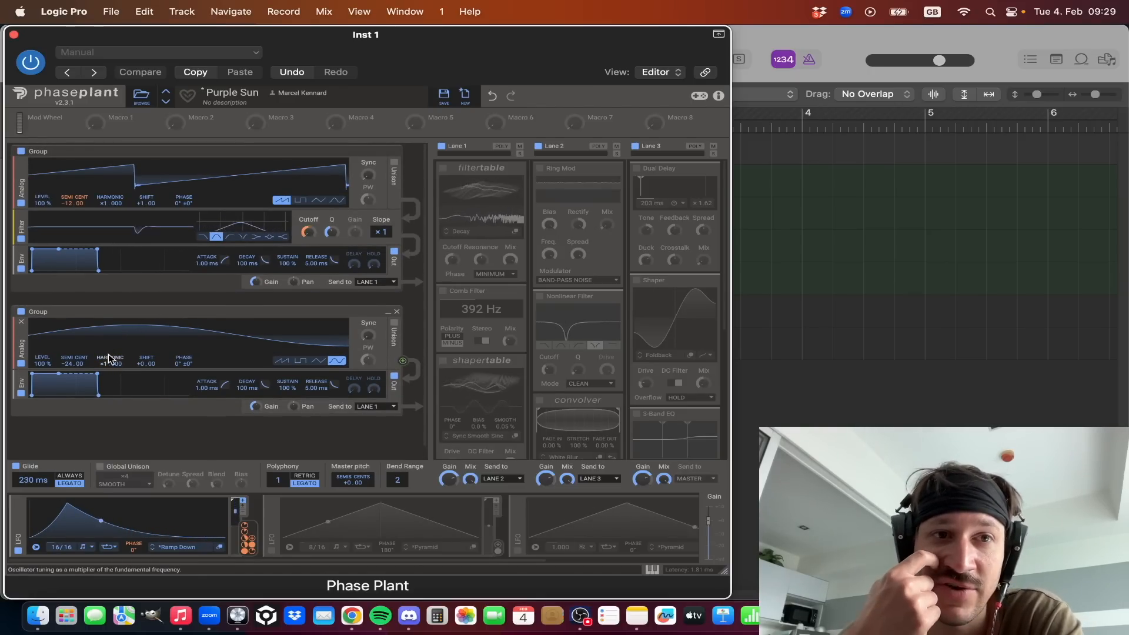
left_click(21, 313)
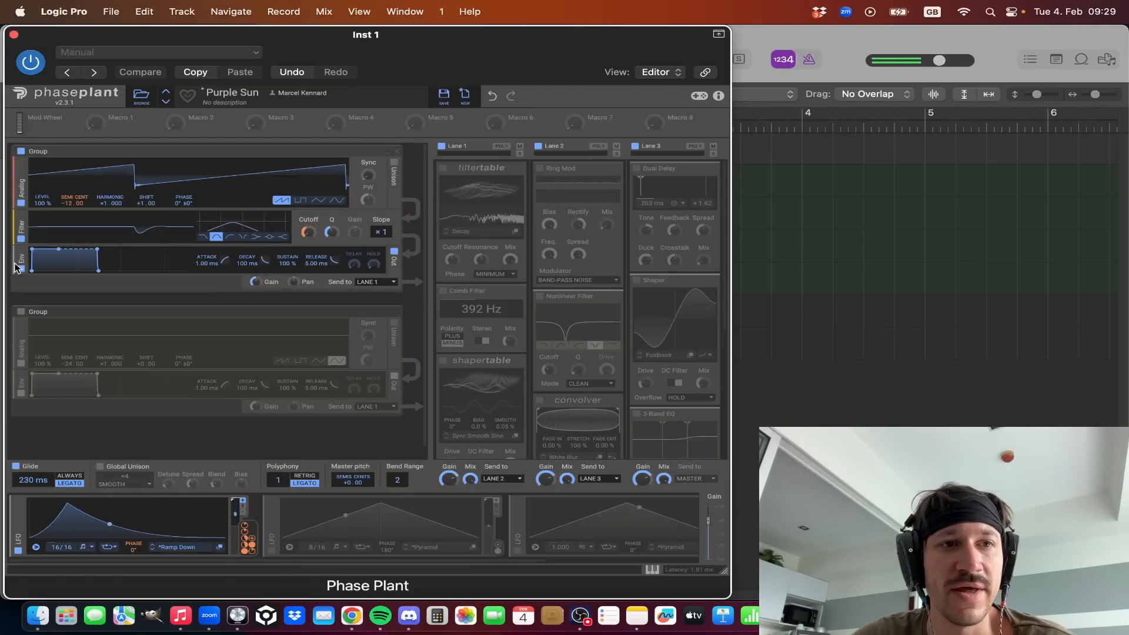
- Compare the first group's saw oscillator with its filter bypassed and with the filter active
left_click(21, 238)
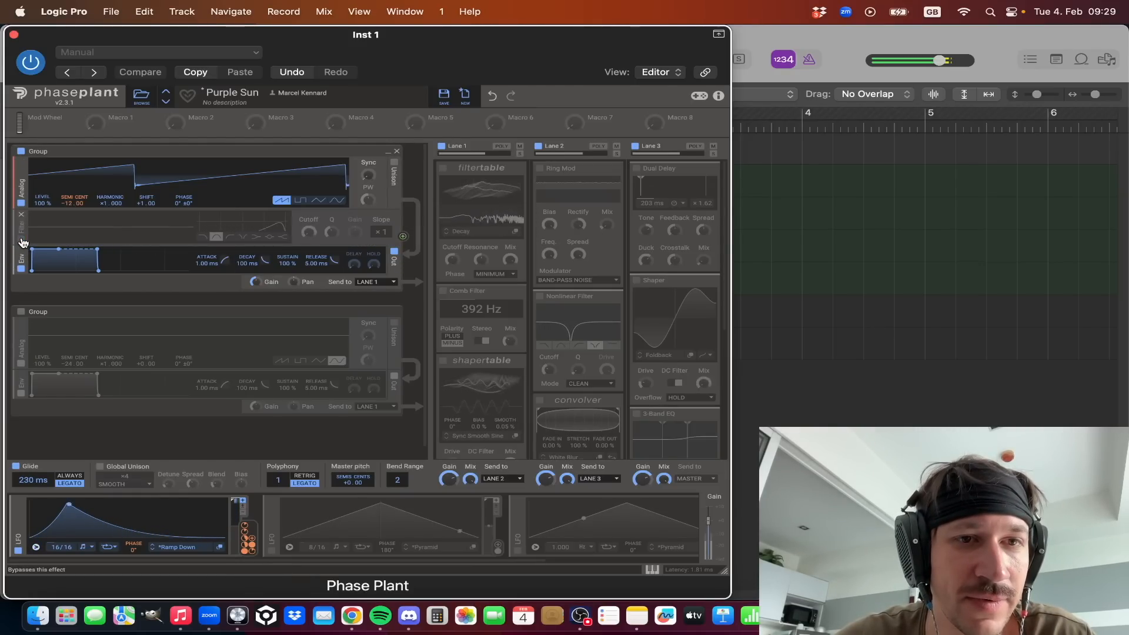
left_click(74, 210)
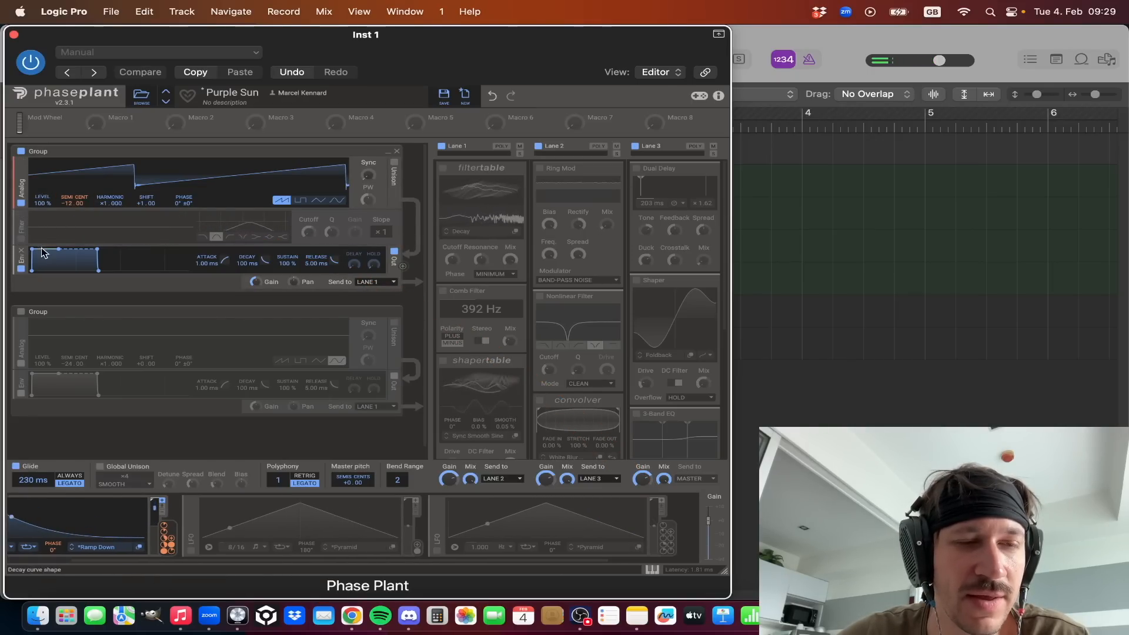
left_click(20, 239)
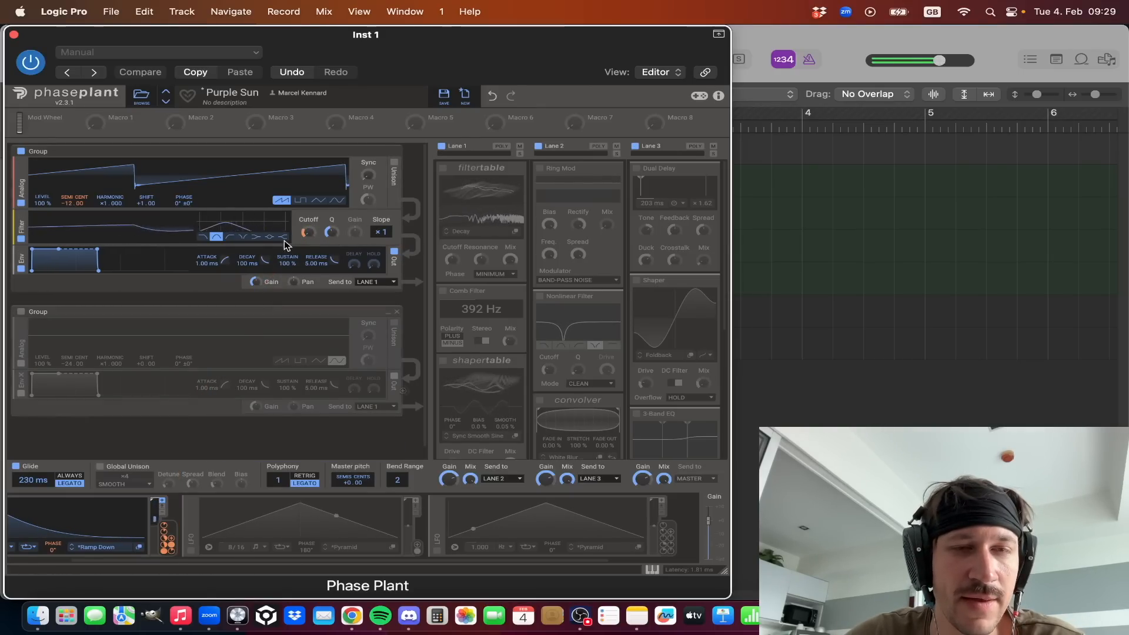
- Enable the second LFO, the Pyramid shape with the 8/16 rate
left_click_drag(339, 58, 343, 58)
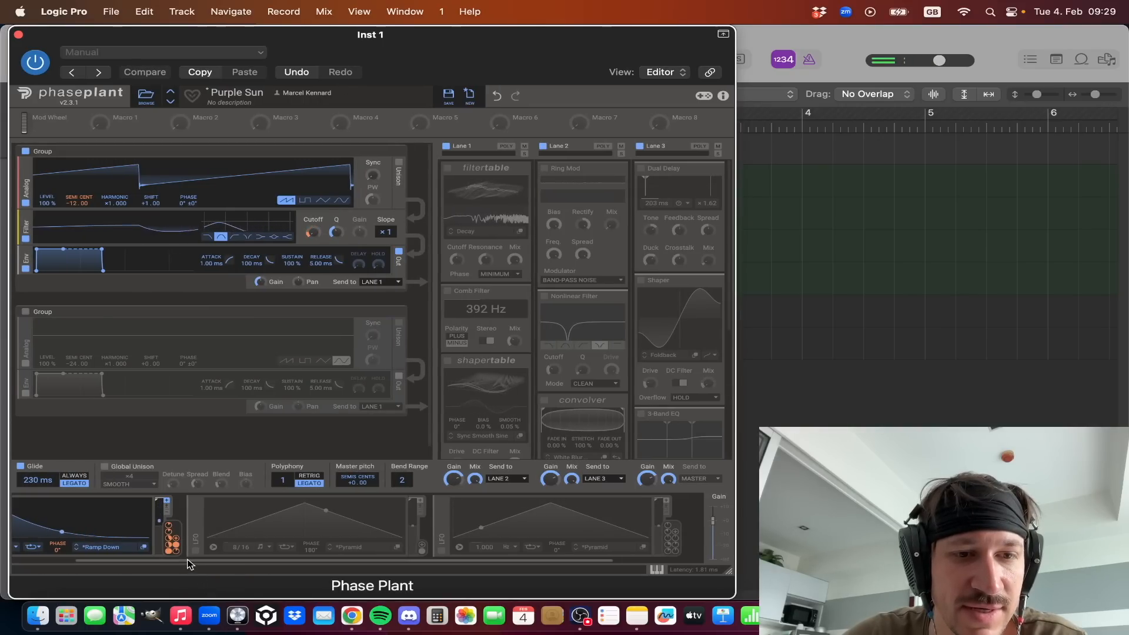
scroll(189, 563, "left", 3)
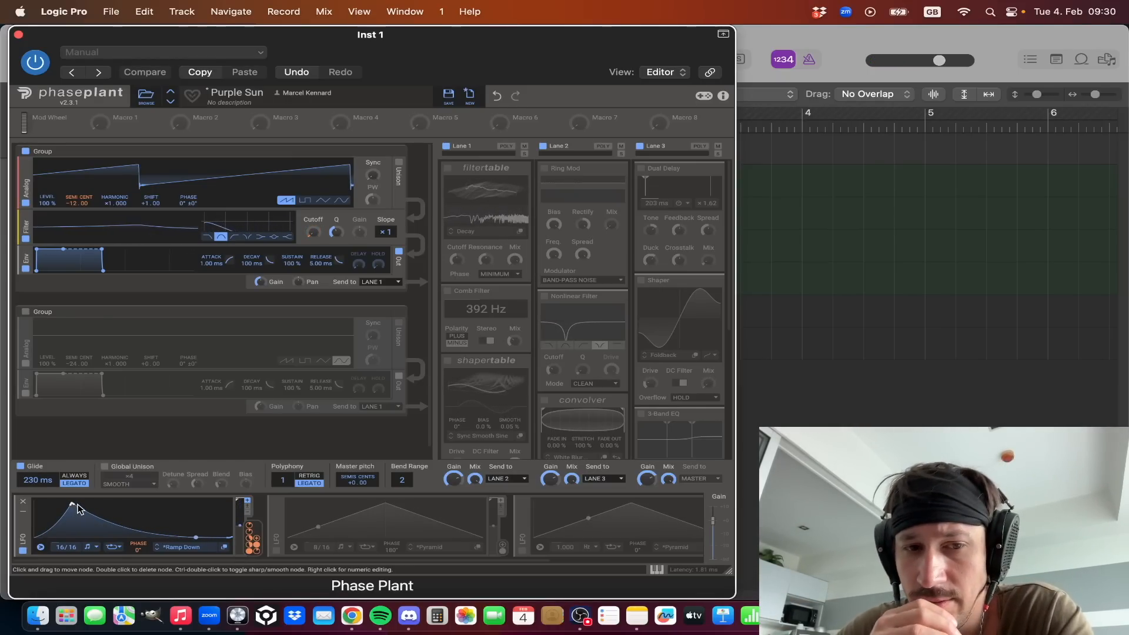
left_click(276, 550)
left_click(276, 551)
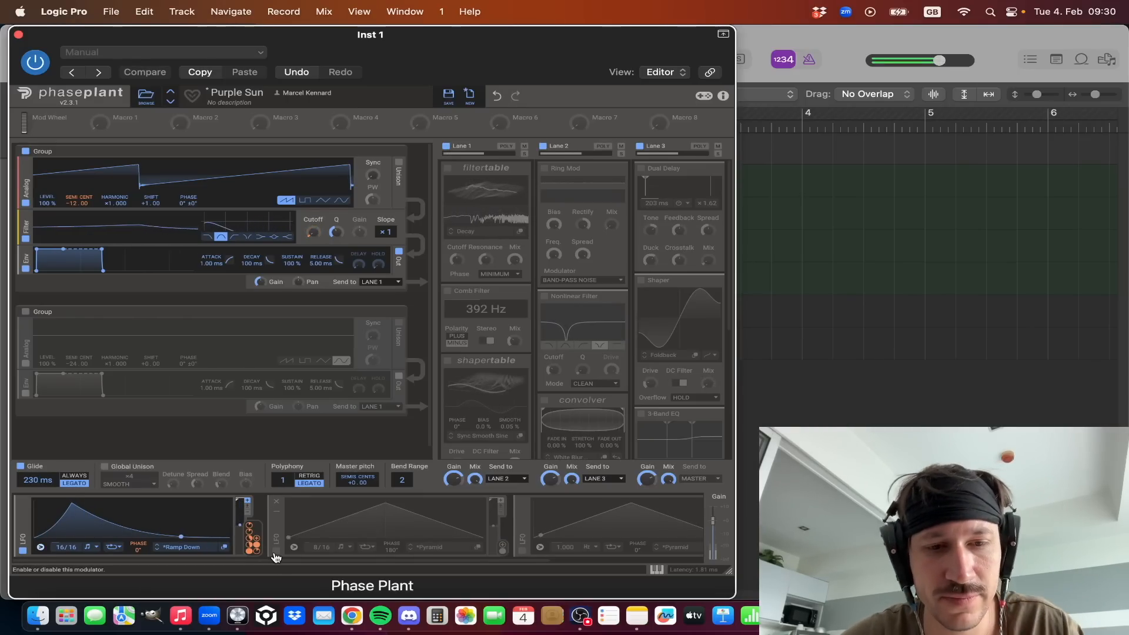
left_click(276, 550)
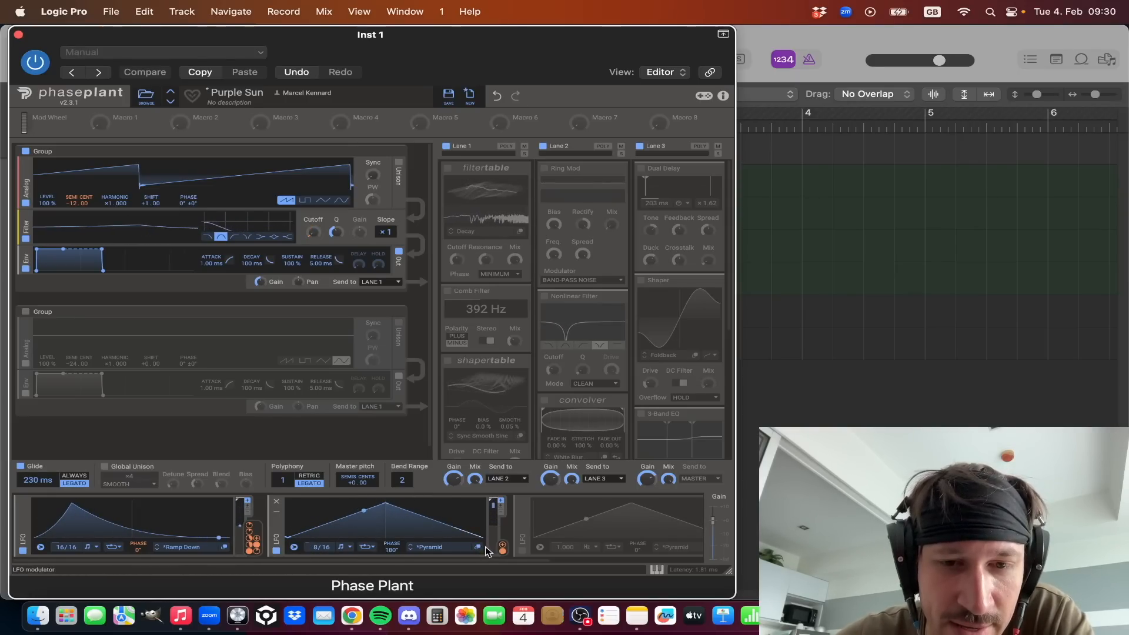
left_click_drag(504, 547, 438, 573)
left_click_drag(159, 568, 139, 558)
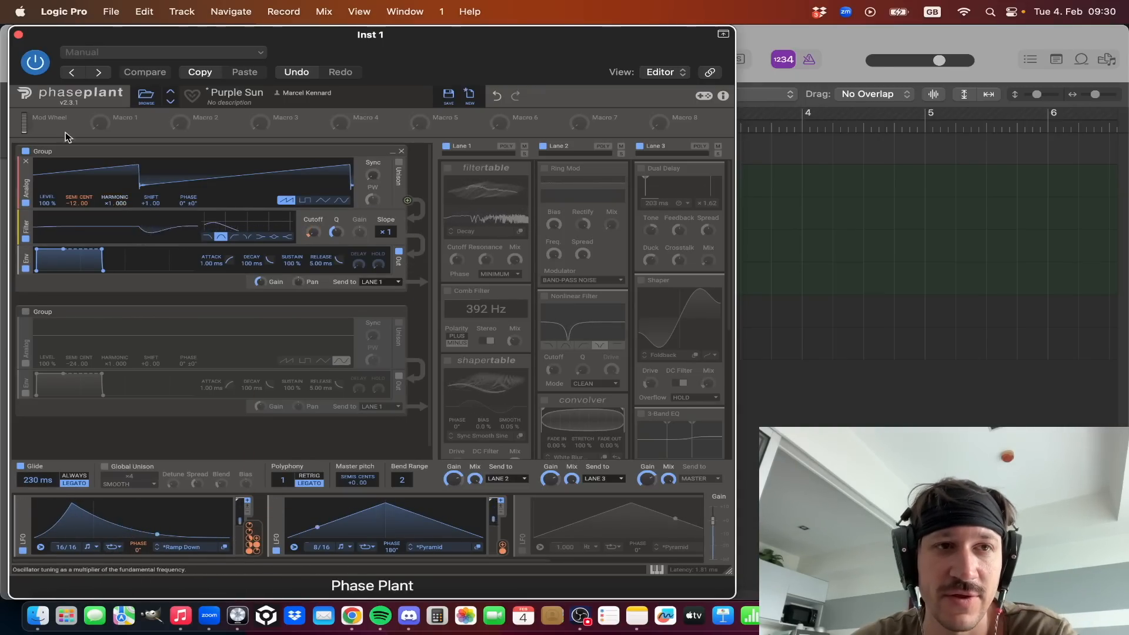
- Close Phase Plant, unsolo the Inst 1 track and play the full loop
left_click(18, 34)
left_click(276, 155)
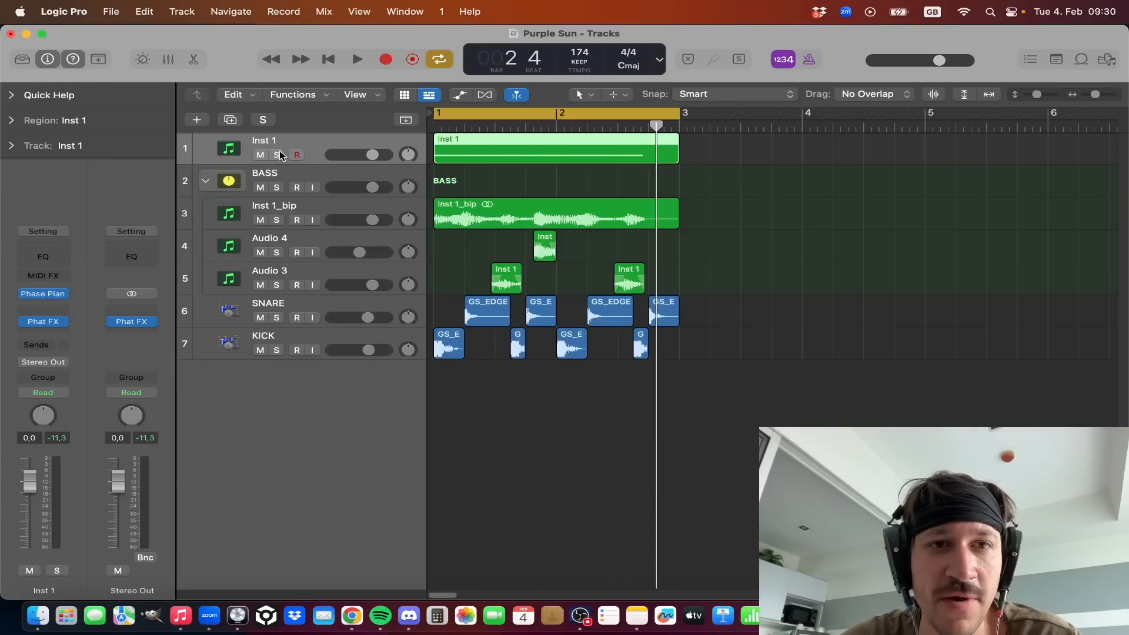
key("space")
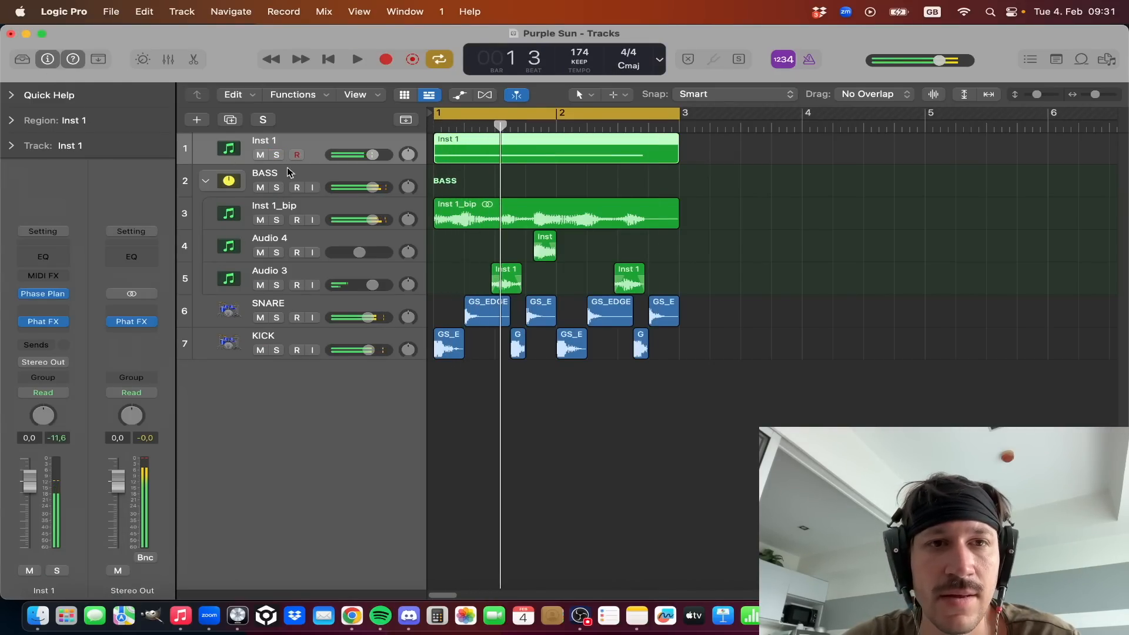
- Mute the BASS track and play the unsoloed Inst 1 track together with the kick and snare
left_click(277, 155)
key("space")
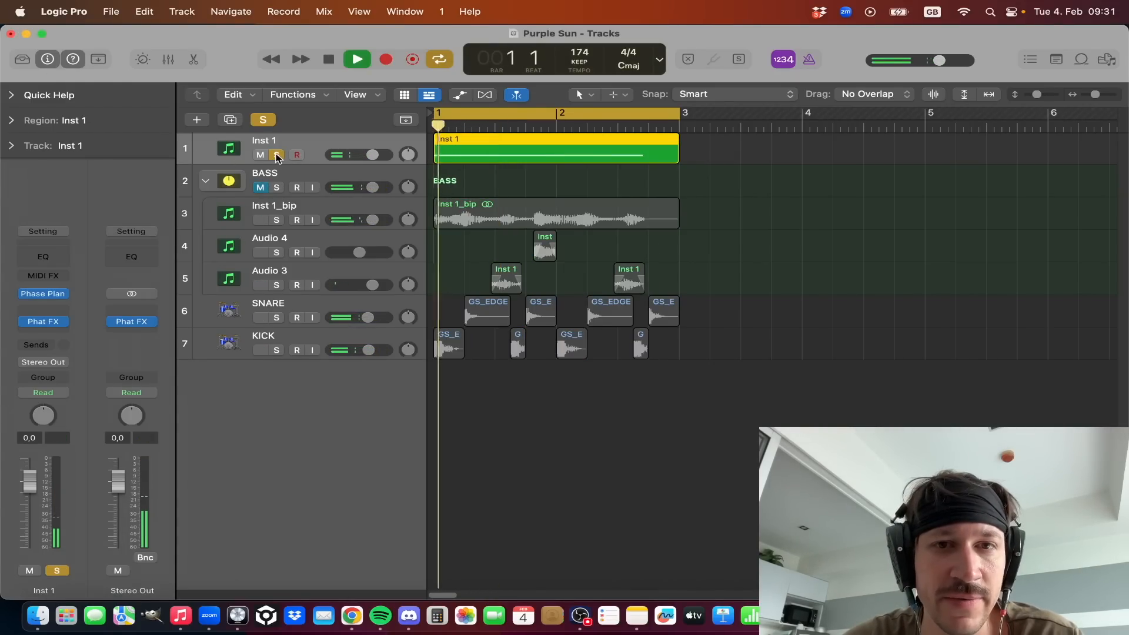
left_click(277, 155)
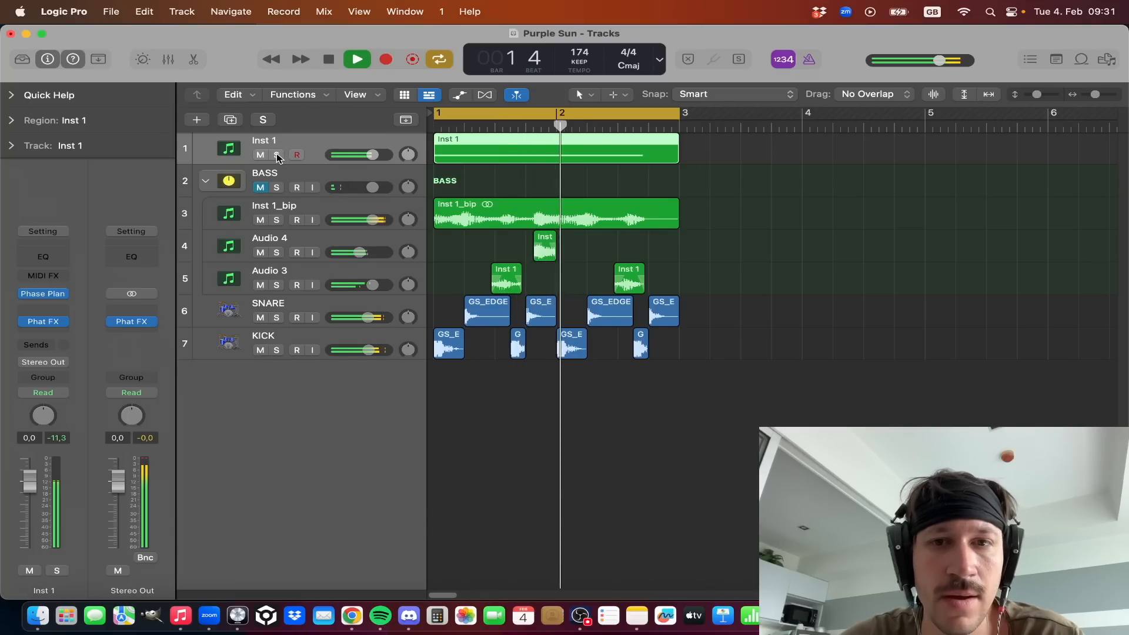
key("space")
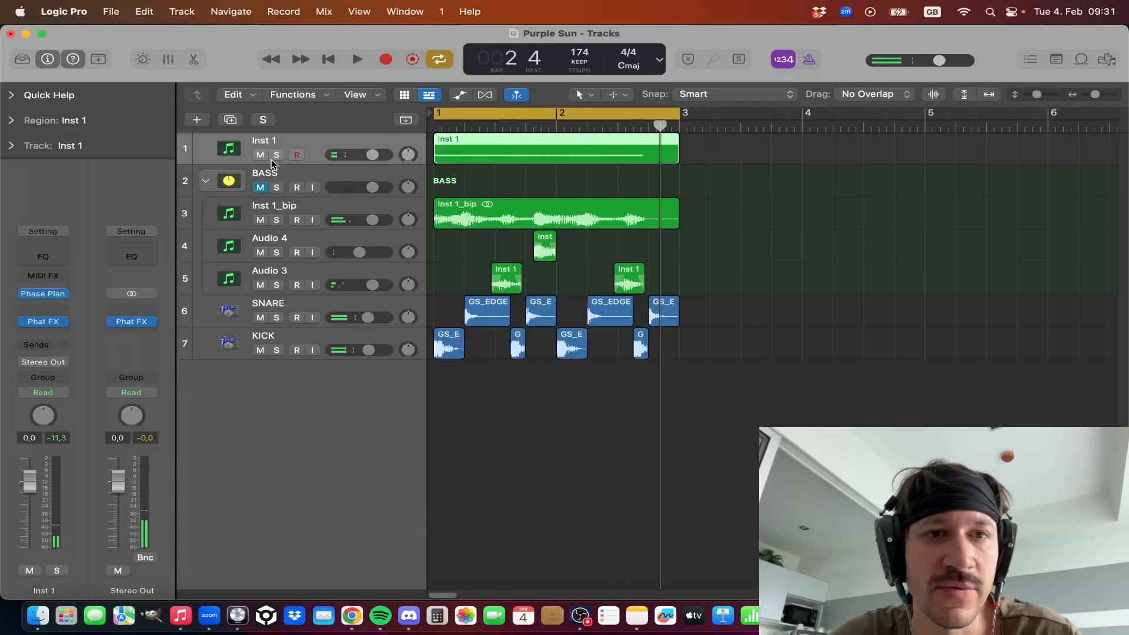
key("space")
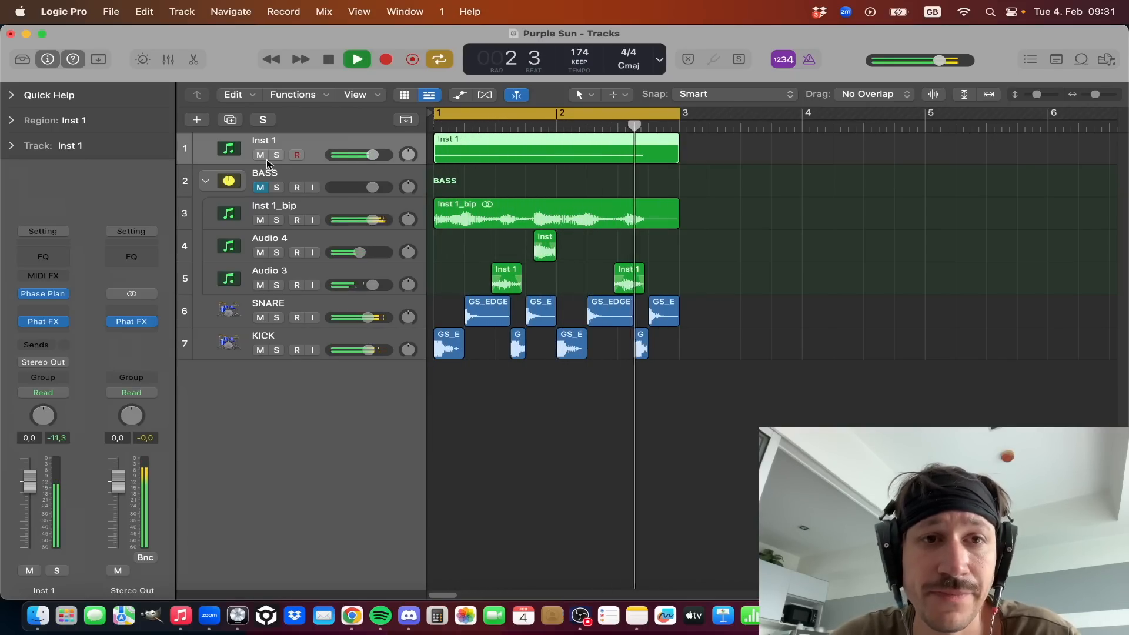
key("space")
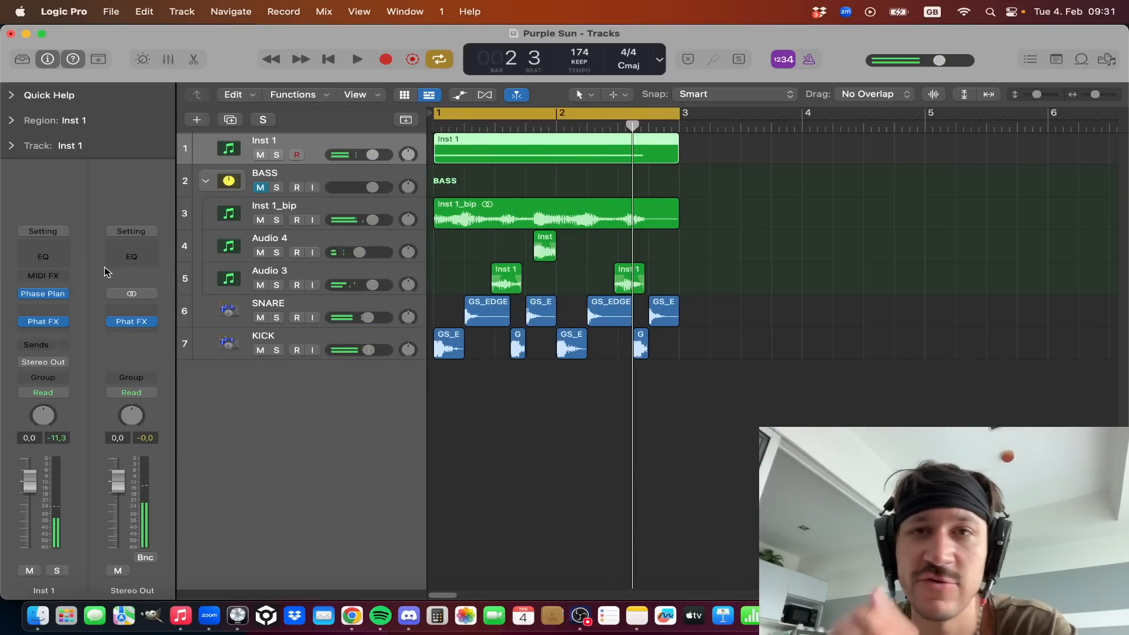
- Re-enable the second generator group in the Inst 1 track's Phase Plant and toggle that track's solo
left_click(48, 296)
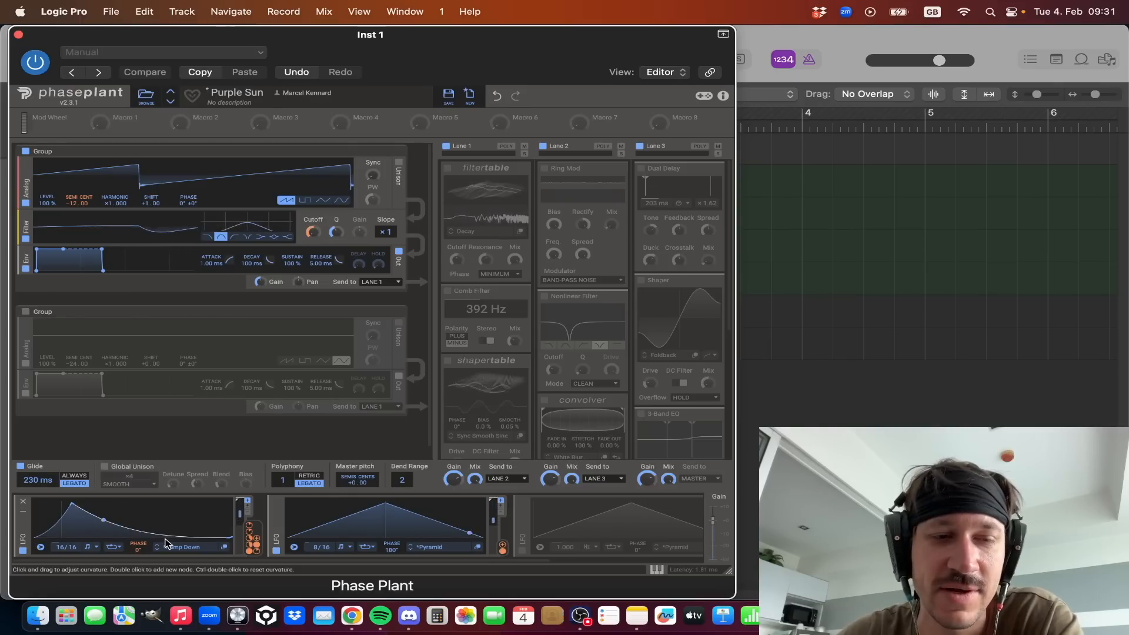
left_click(25, 313)
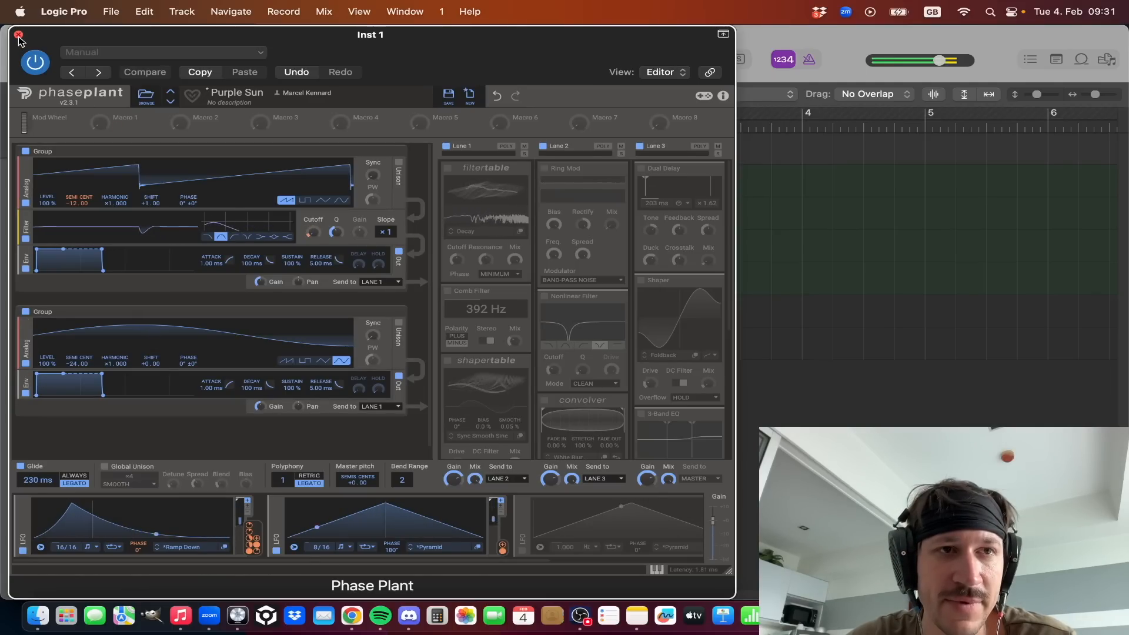
key("super+w")
left_click(277, 154)
left_click(66, 293)
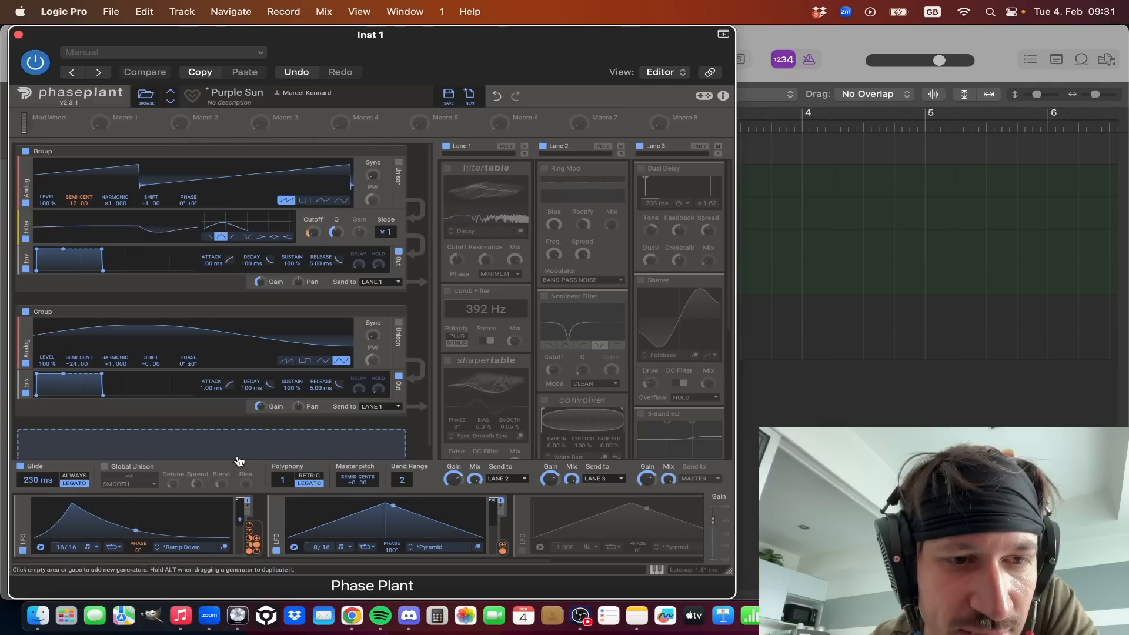
- Enable the third LFO, the Pyramid shape with the 1.000 Hz rate, and look over the modulator row
left_click(523, 552)
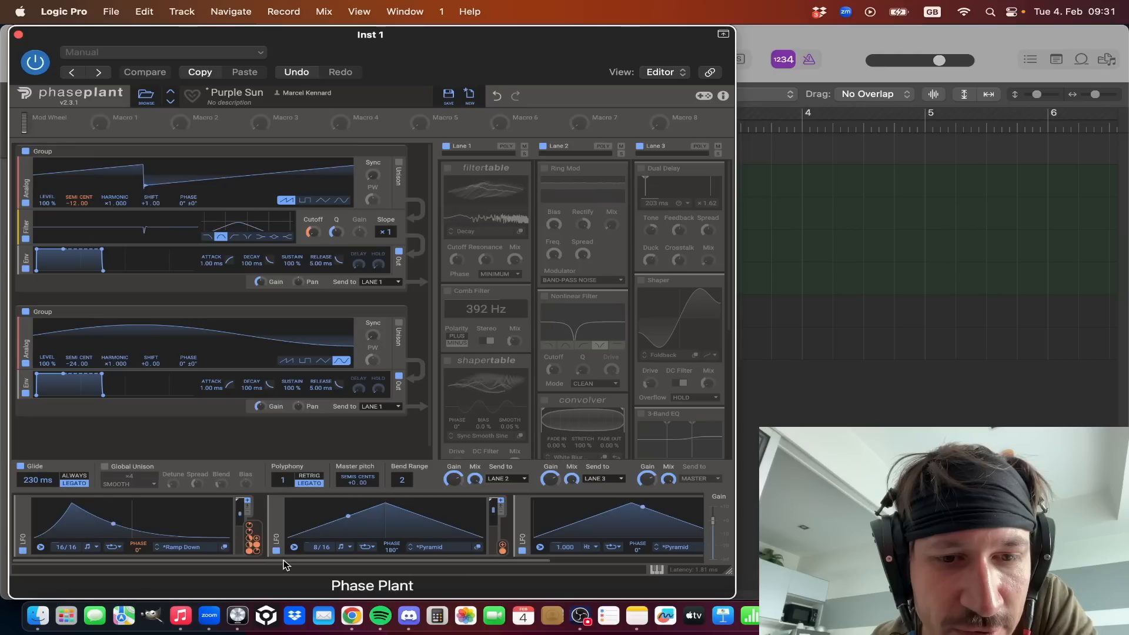
left_click_drag(283, 560, 370, 560)
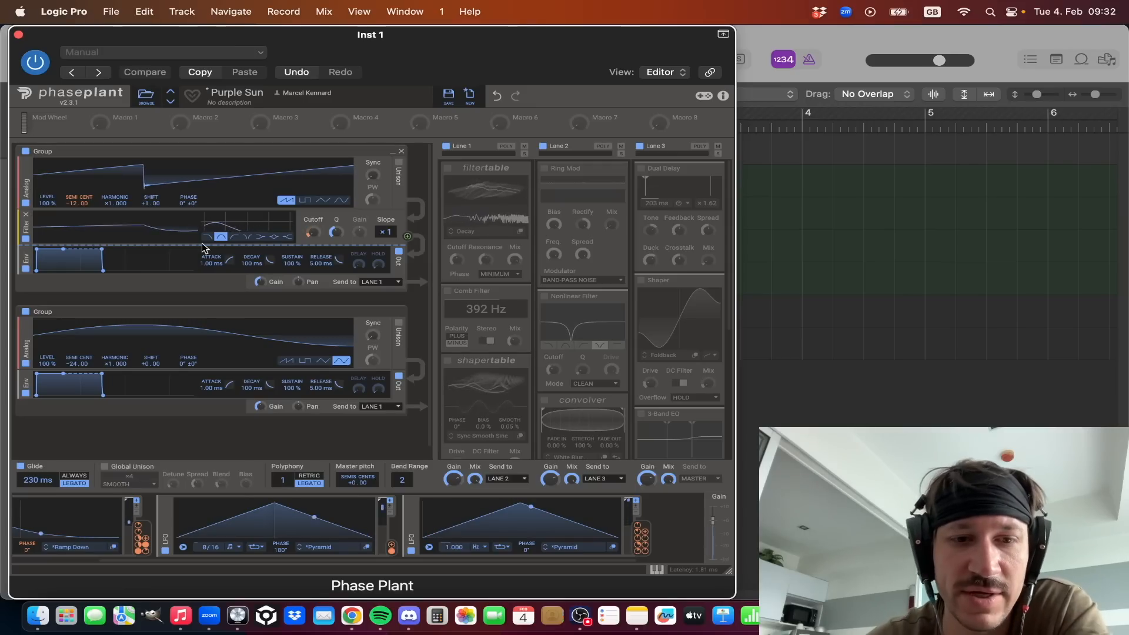
left_click_drag(327, 563, 217, 561)
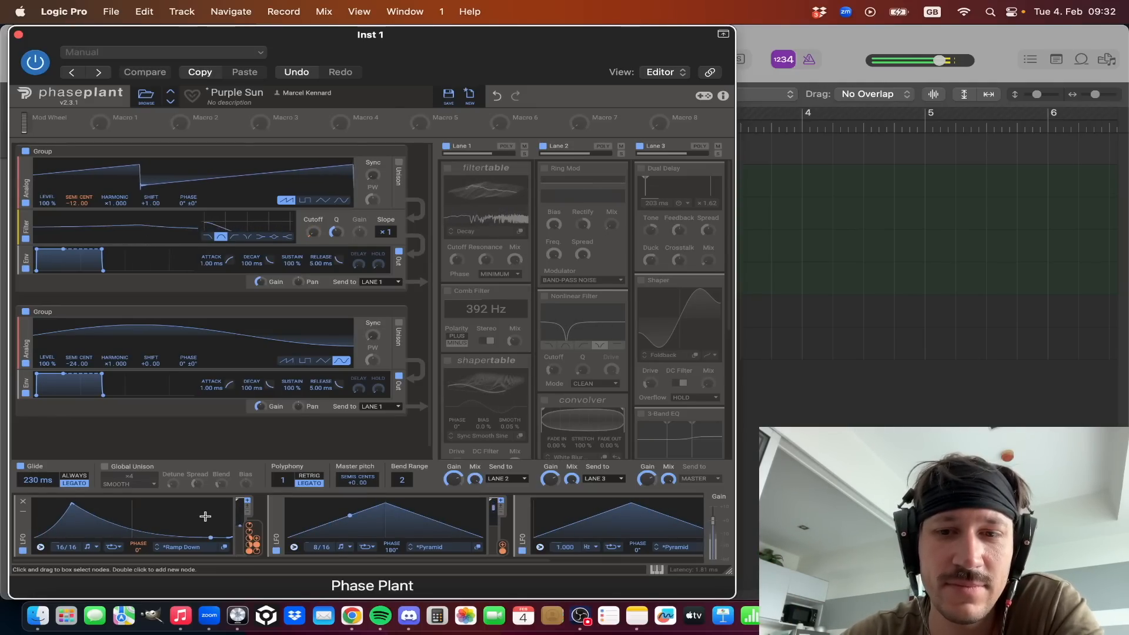
- Enable the Filter Table in Lane 1, view its Decay wavetable and cutoff and mix modulation, and compare the sound with it bypassed
left_click(448, 169)
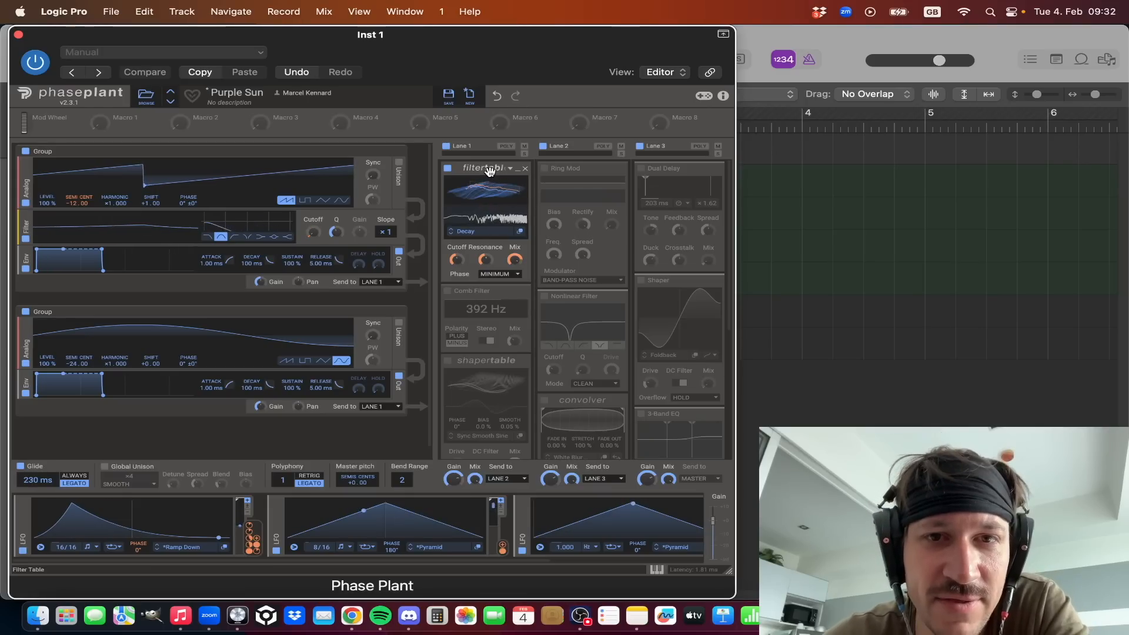
left_click(494, 231)
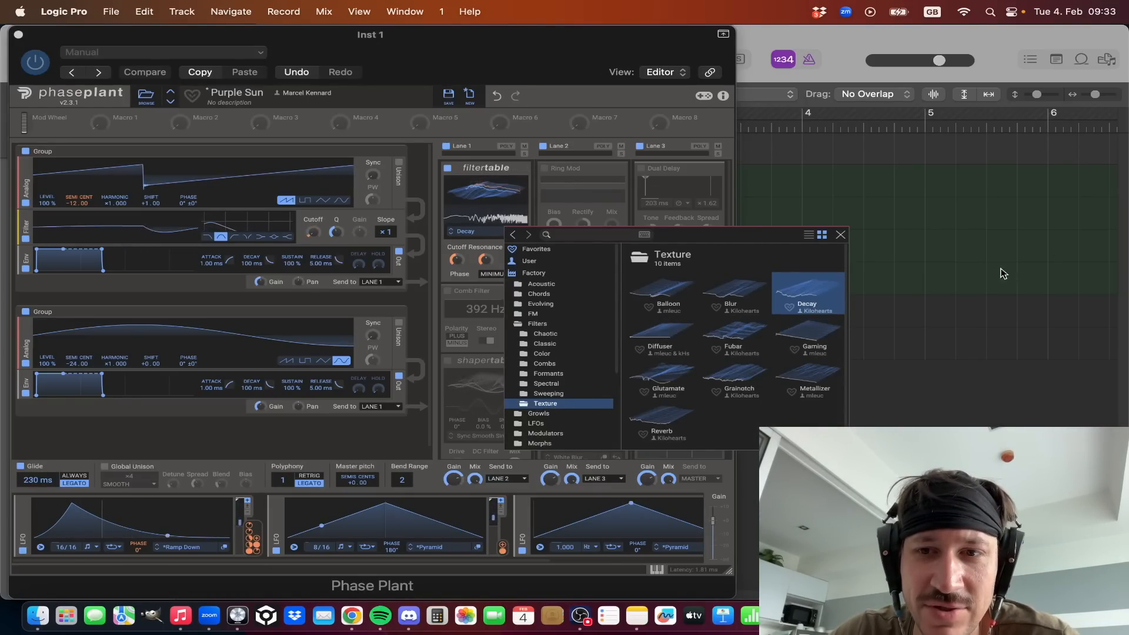
left_click(841, 235)
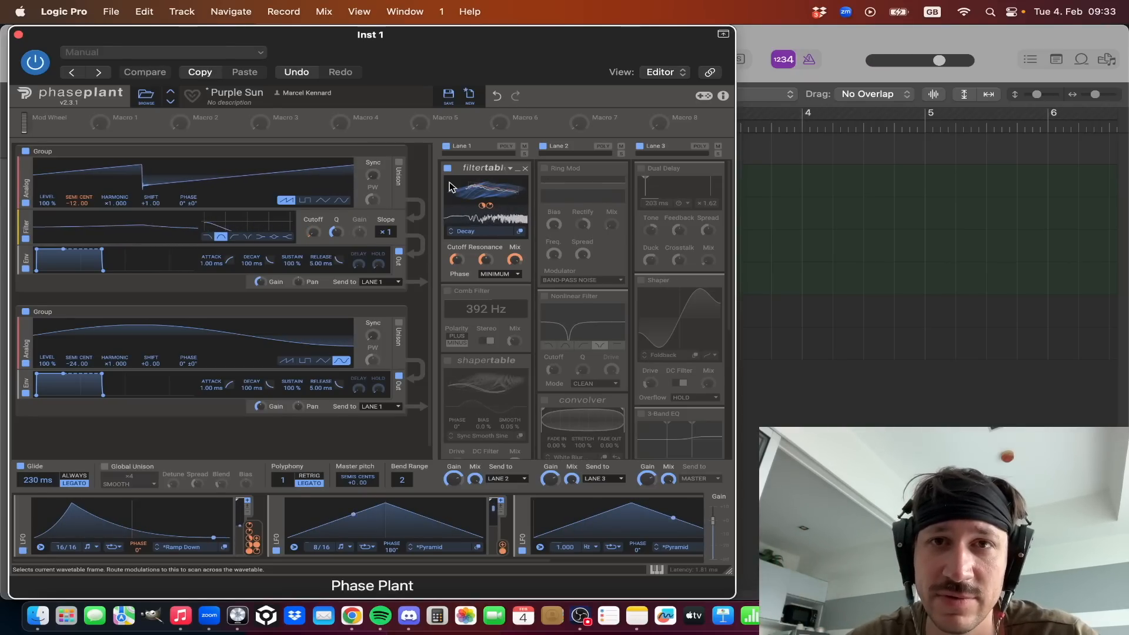
mouse_move(455, 268)
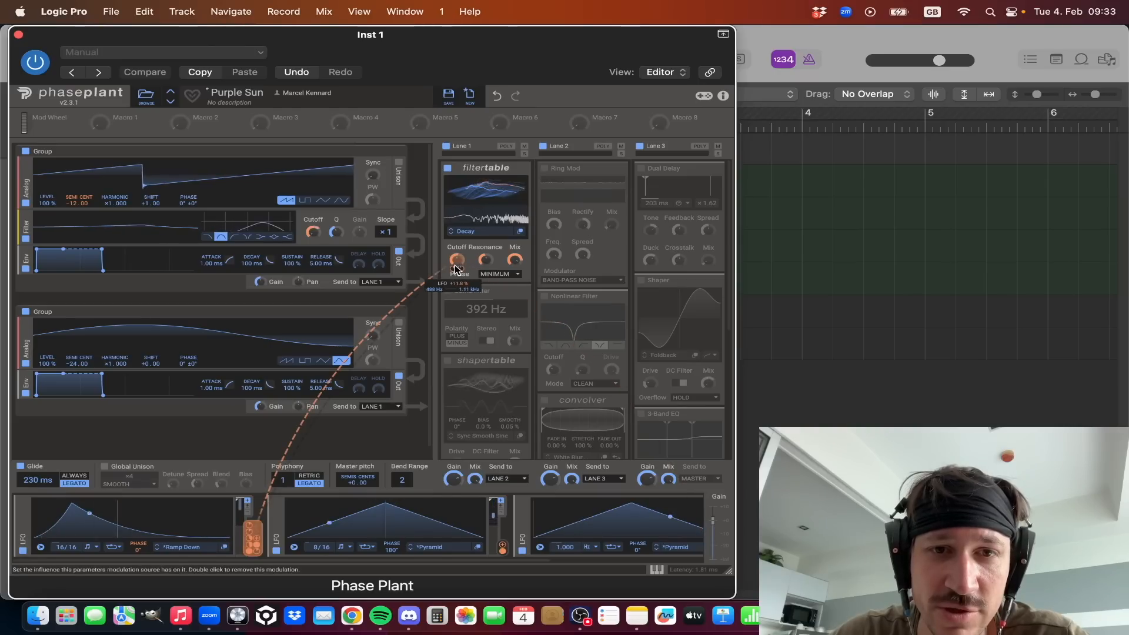
mouse_move(522, 268)
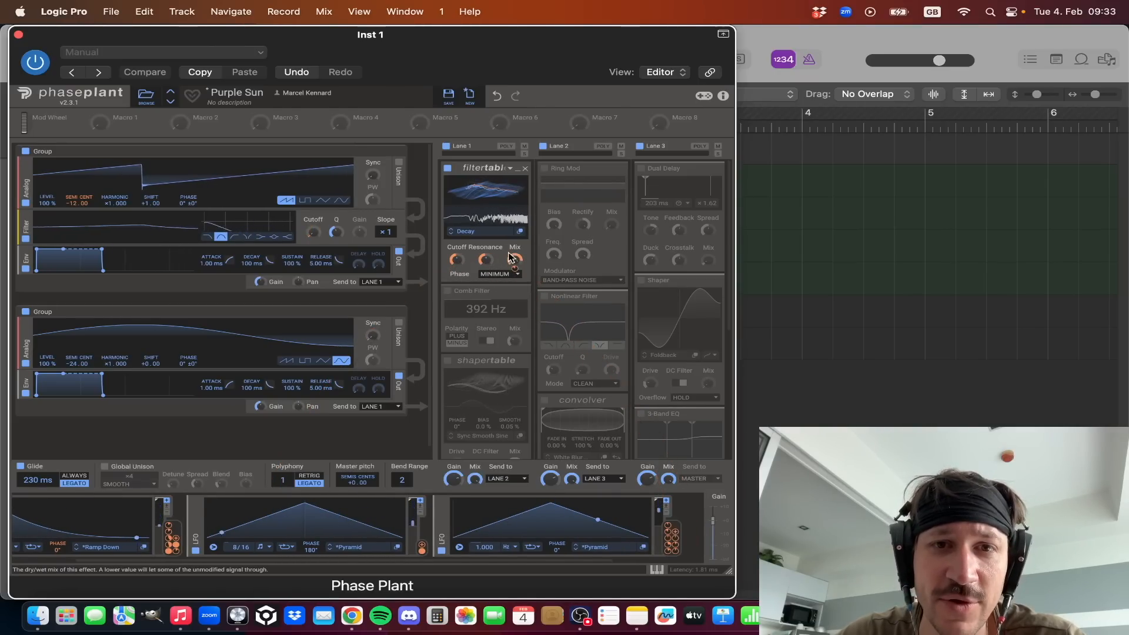
left_click(448, 171)
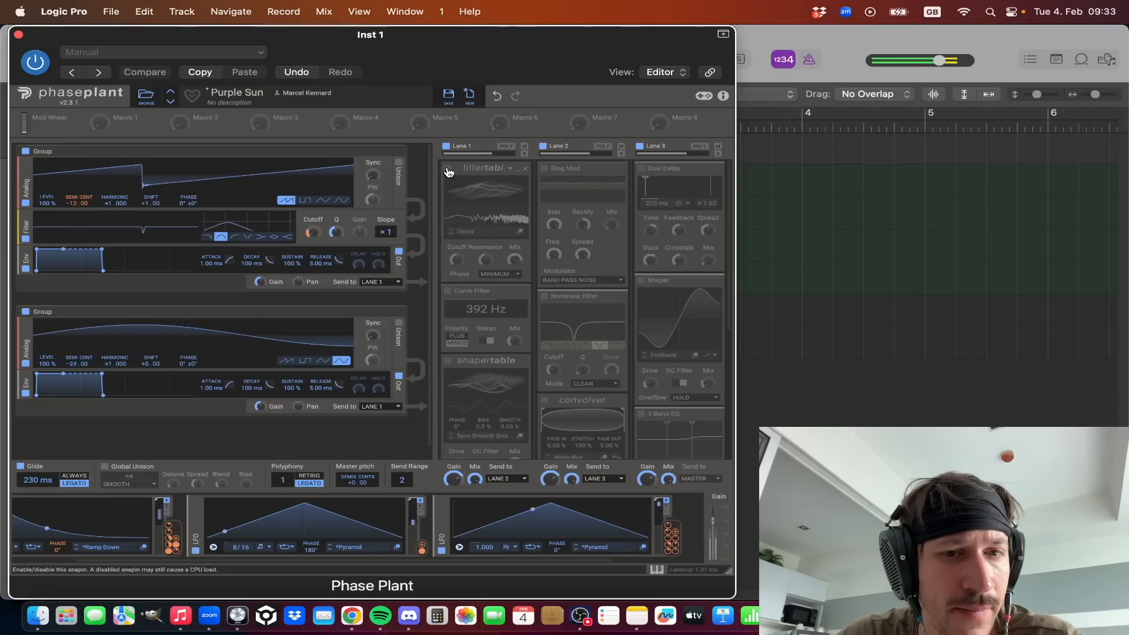
left_click(448, 172)
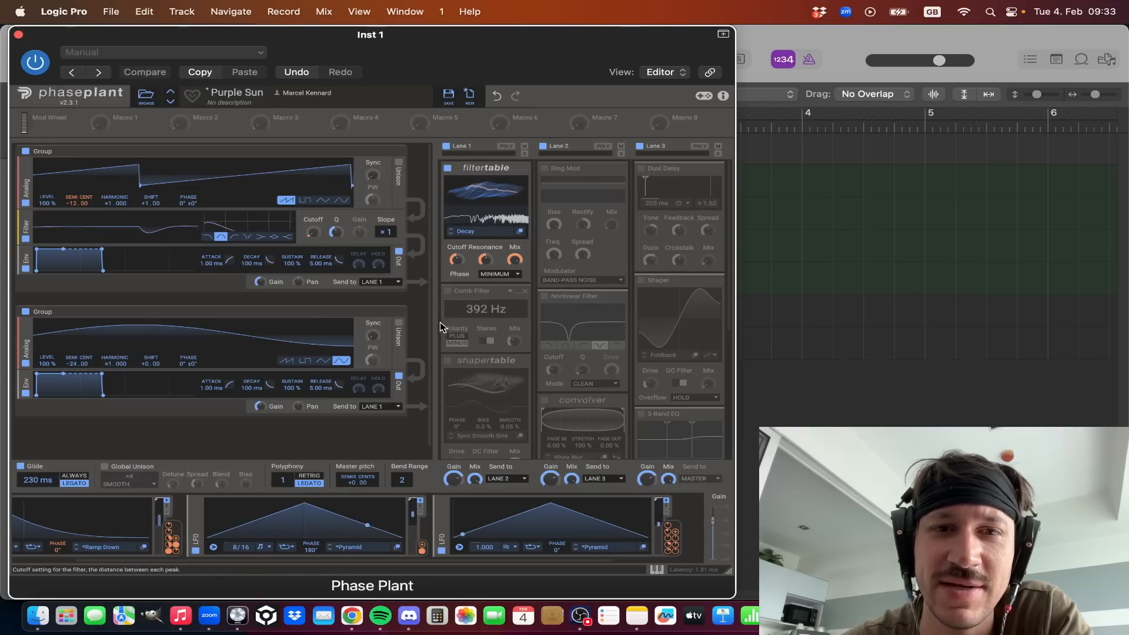
- Enable the Comb Filter, check its LFO modulation, and enable the Shaper Table in Lane 1
left_click(449, 291)
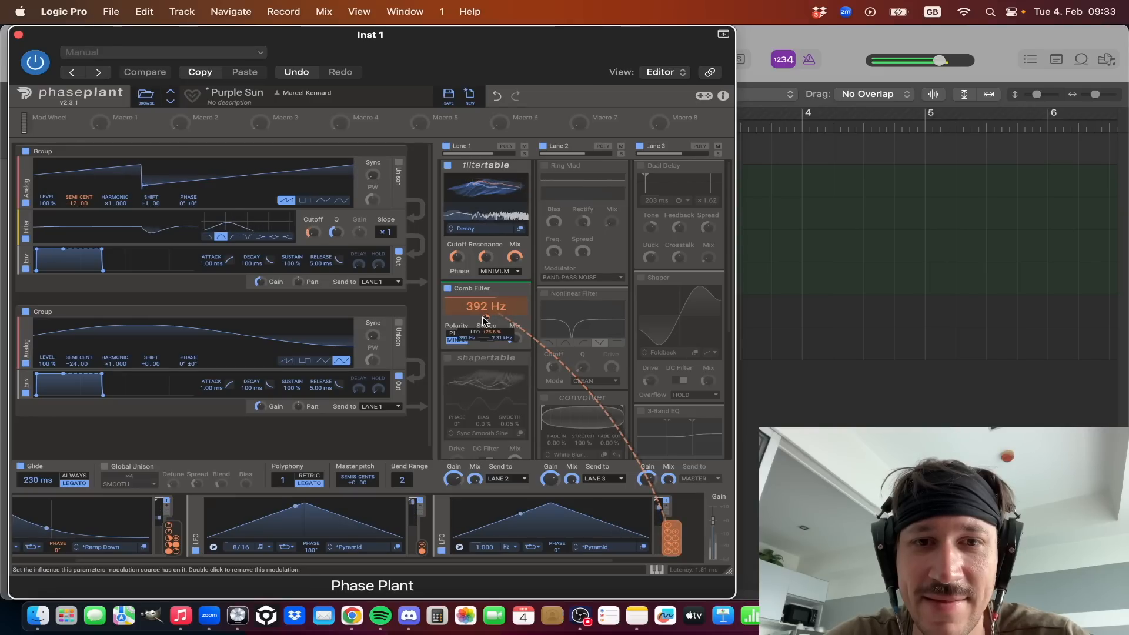
left_click_drag(484, 319, 487, 308)
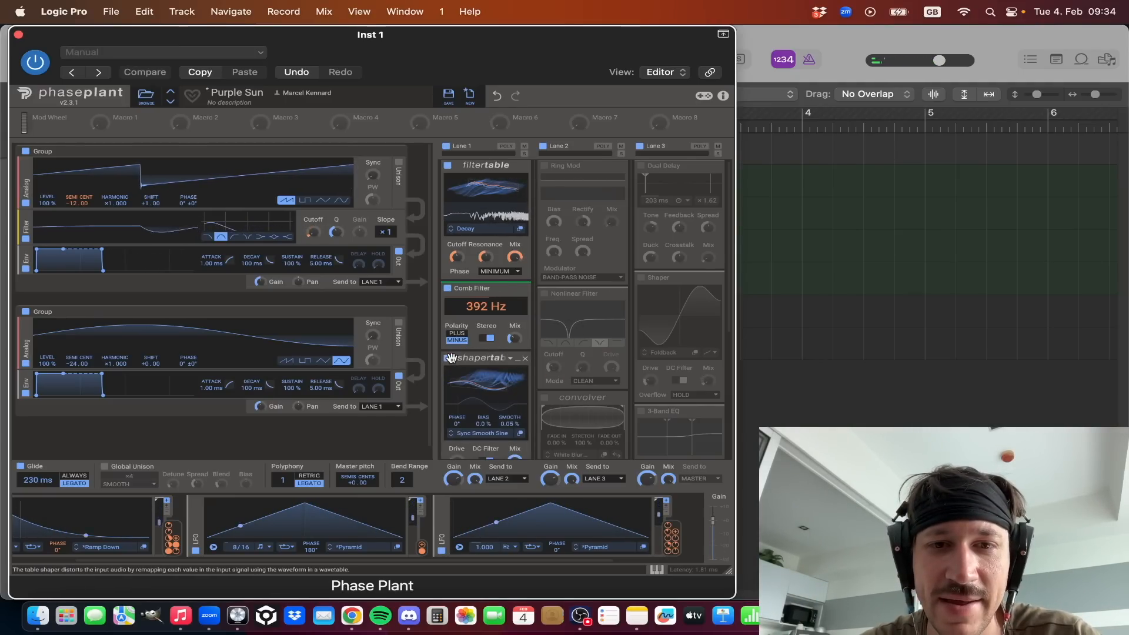
scroll(451, 365, "down", 3)
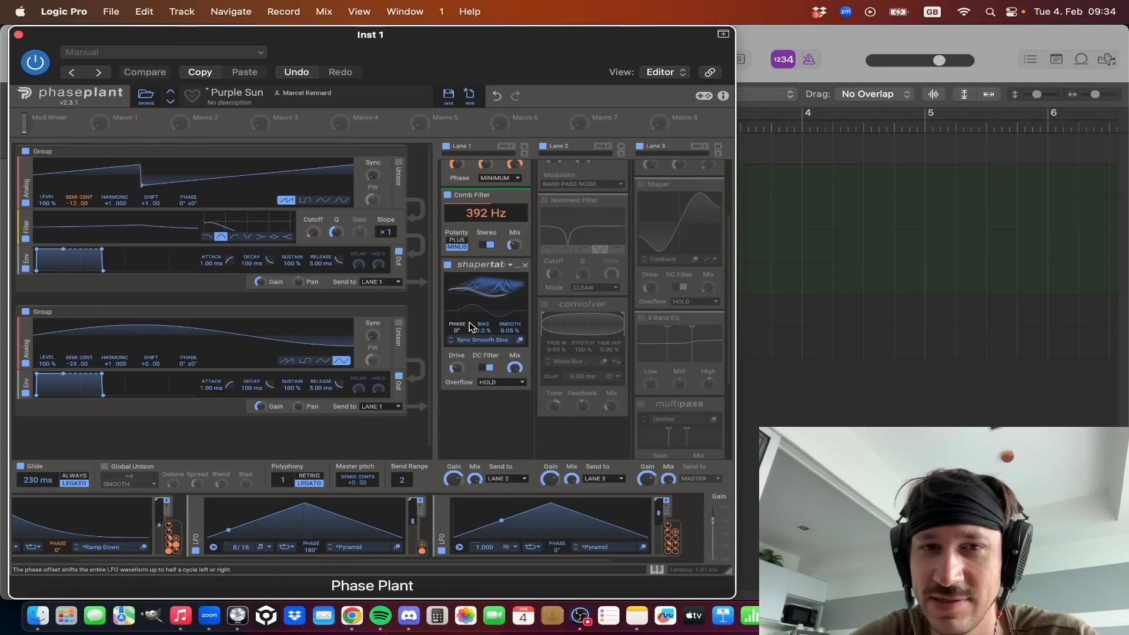
scroll(479, 293, "up", 3)
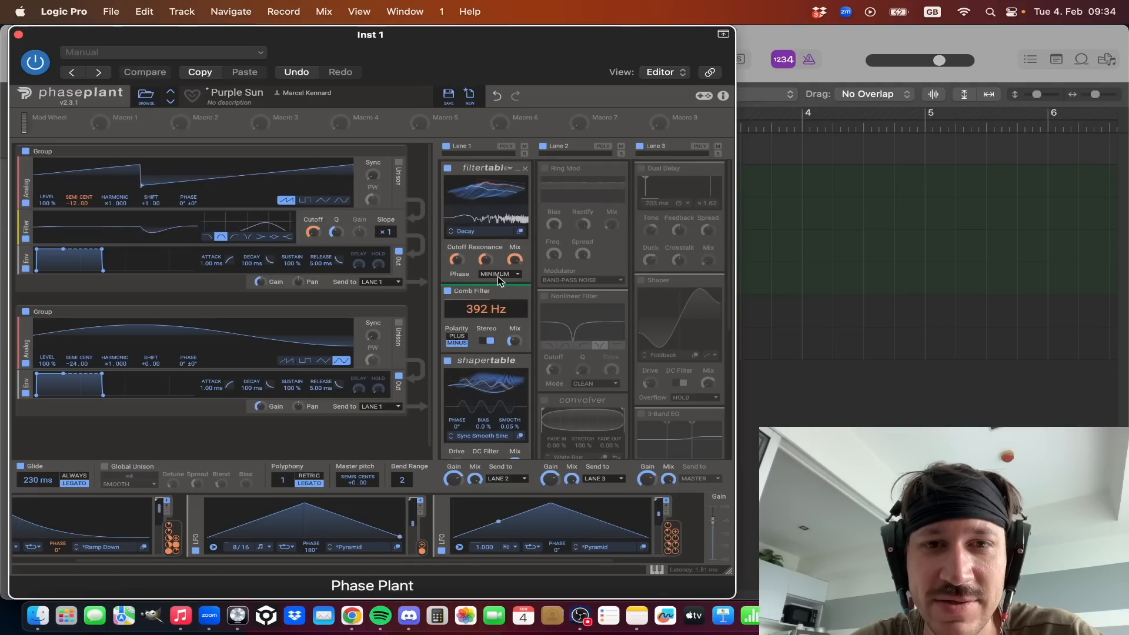
scroll(485, 293, "down", 2)
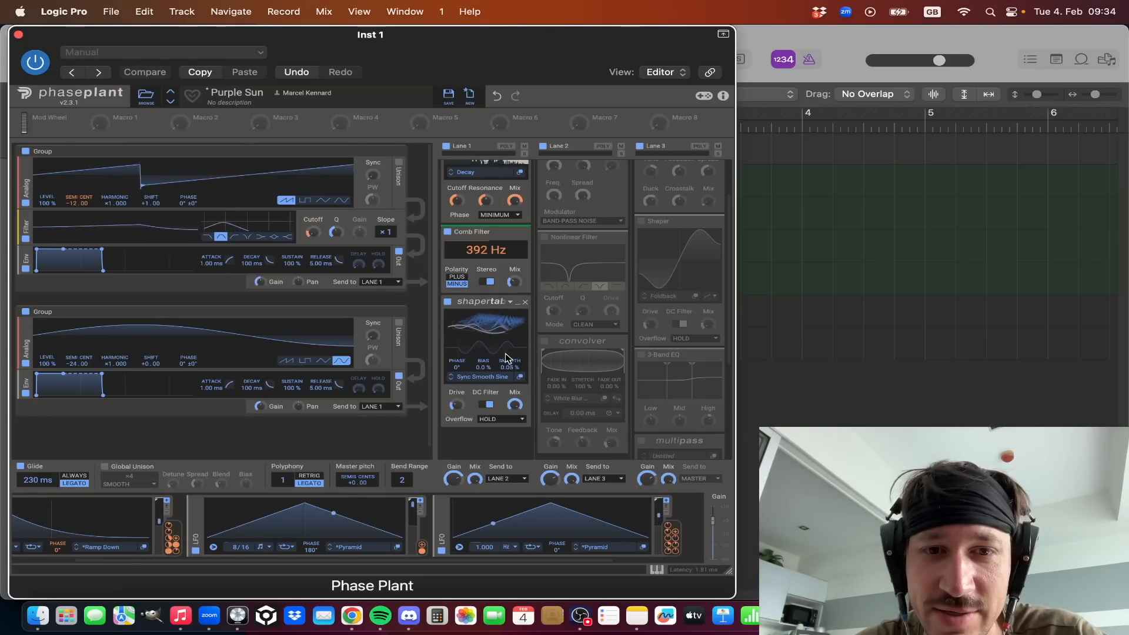
- View the Shaper Table's Sync Smooth Sine wavetable in the browser, close it and check the wavetable's frame modulation
left_click(505, 376)
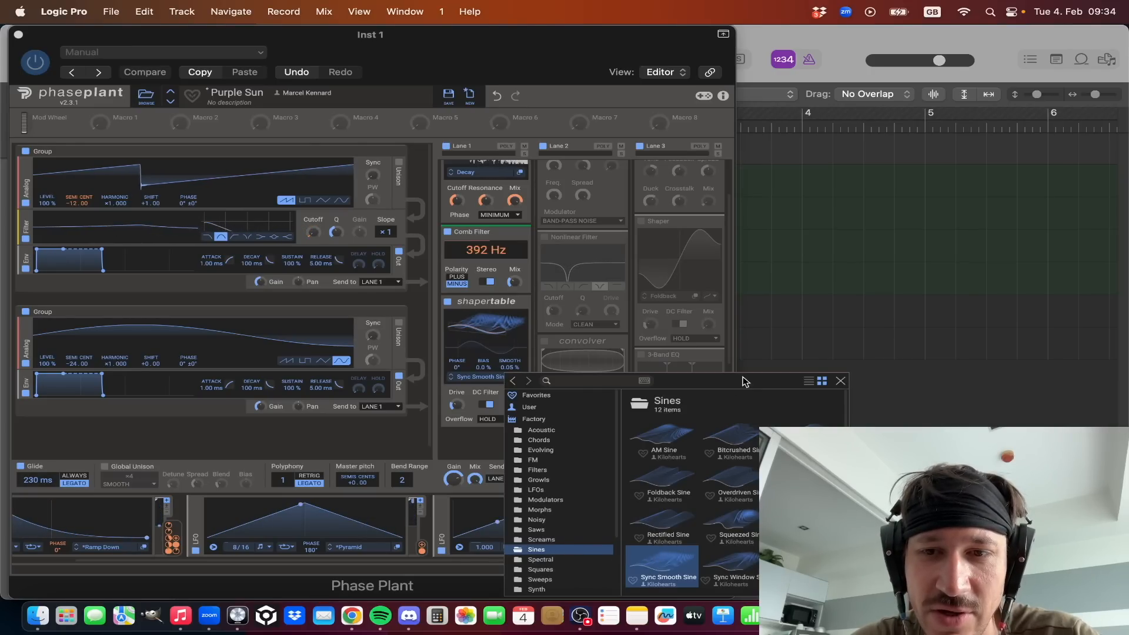
left_click(840, 381)
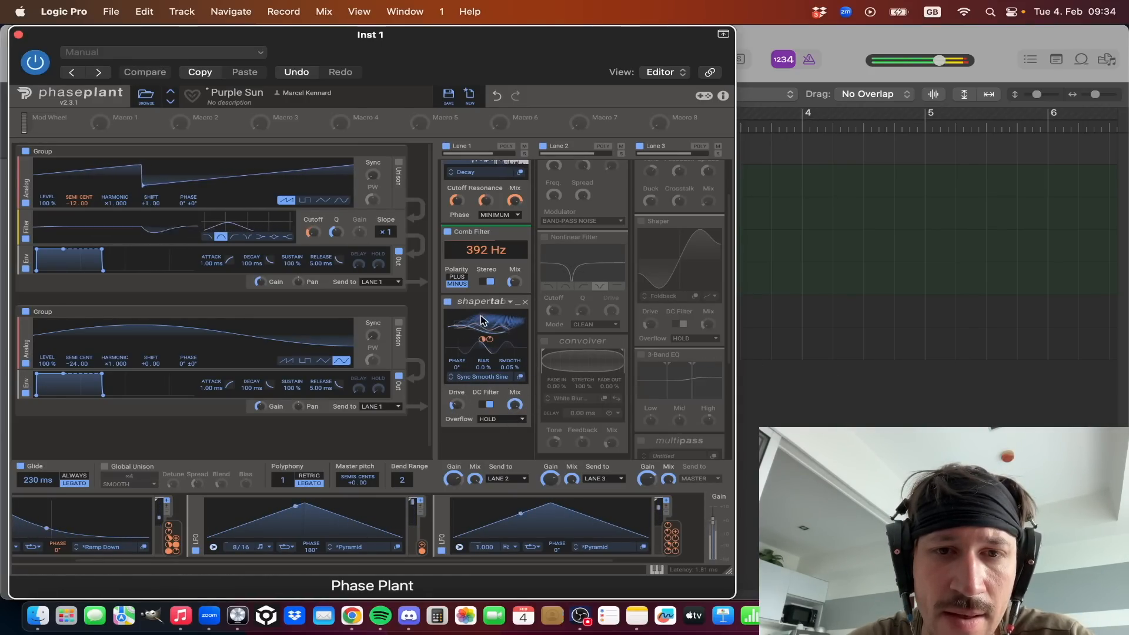
left_click_drag(483, 345, 230, 500)
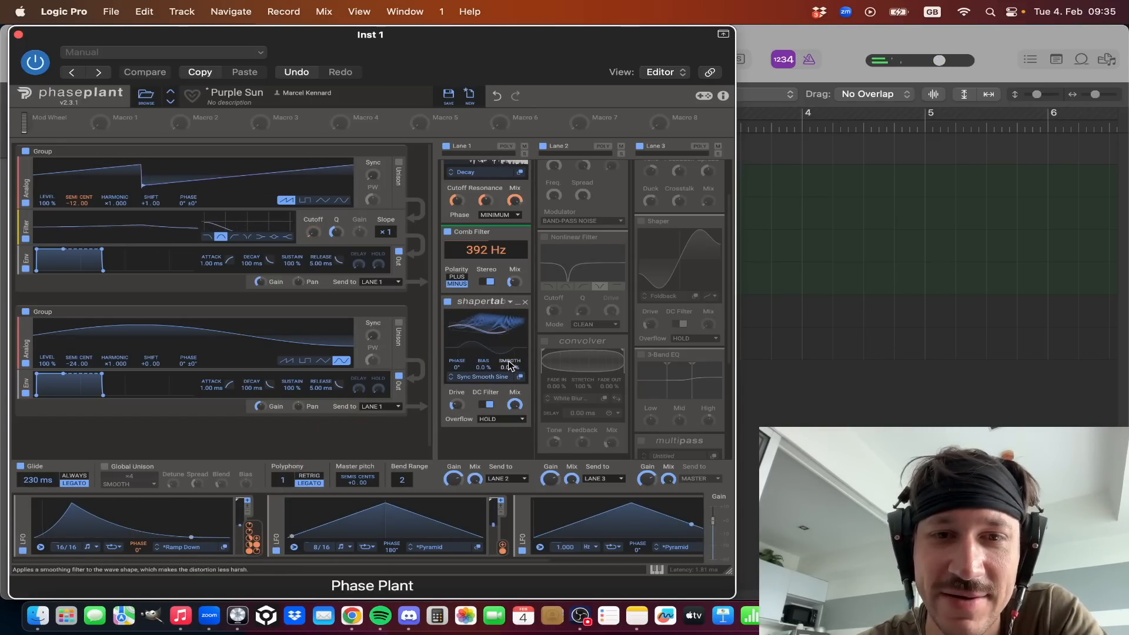
- Enable the Ring Mod in Lane 2 and review its Band-Pass Noise modulator, frequency, spread and mix settings
scroll(507, 383, "up", 3)
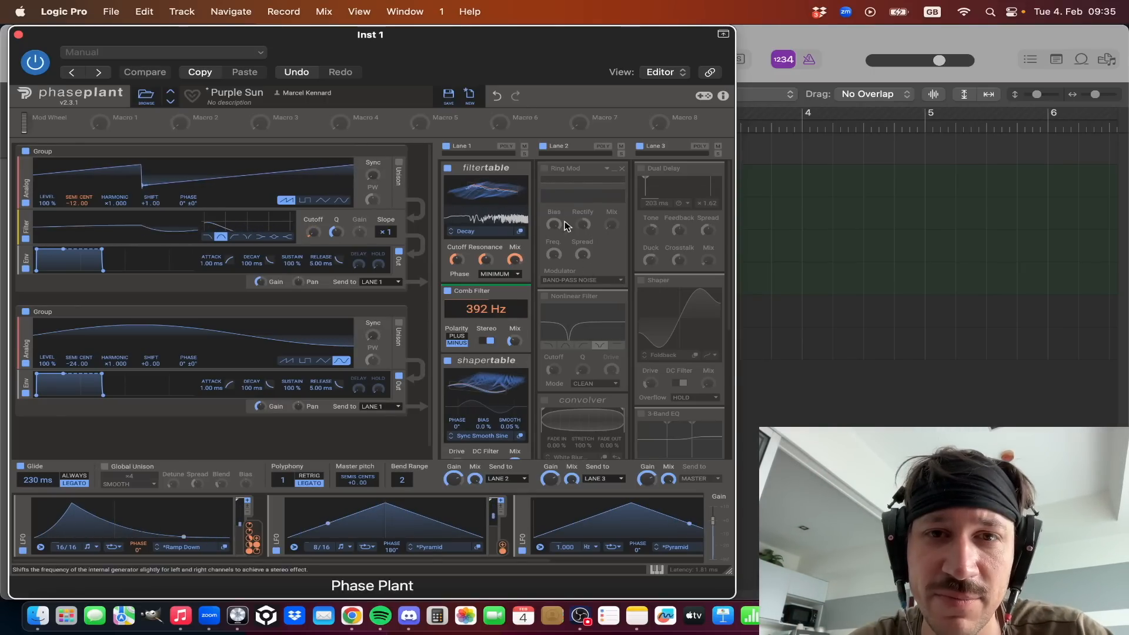
left_click(545, 169)
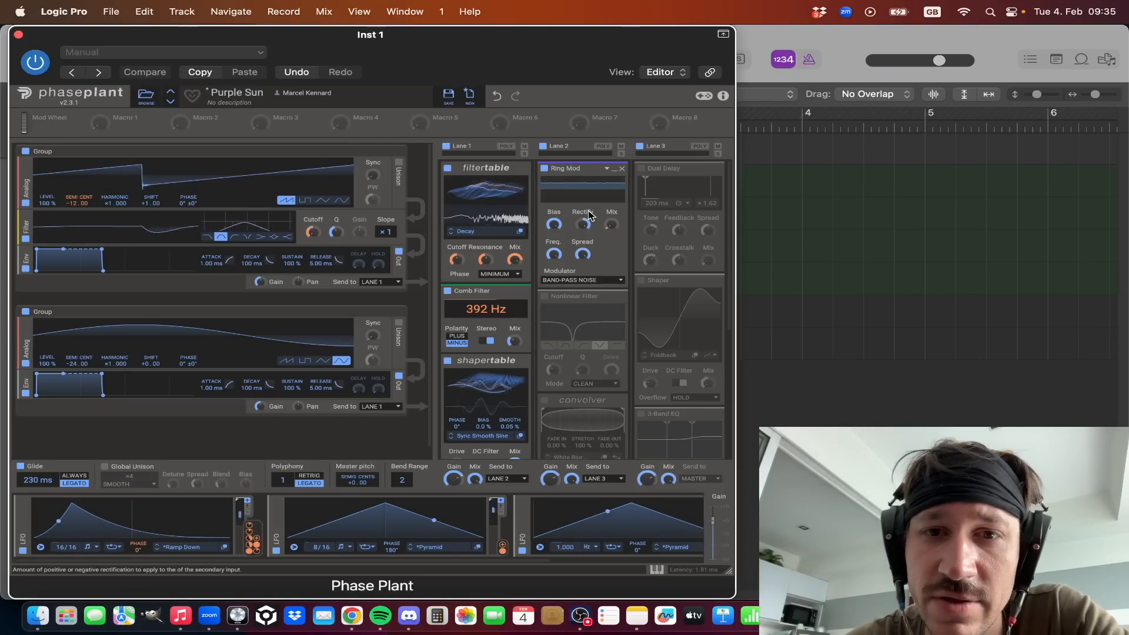
left_click(581, 280)
left_click(591, 299)
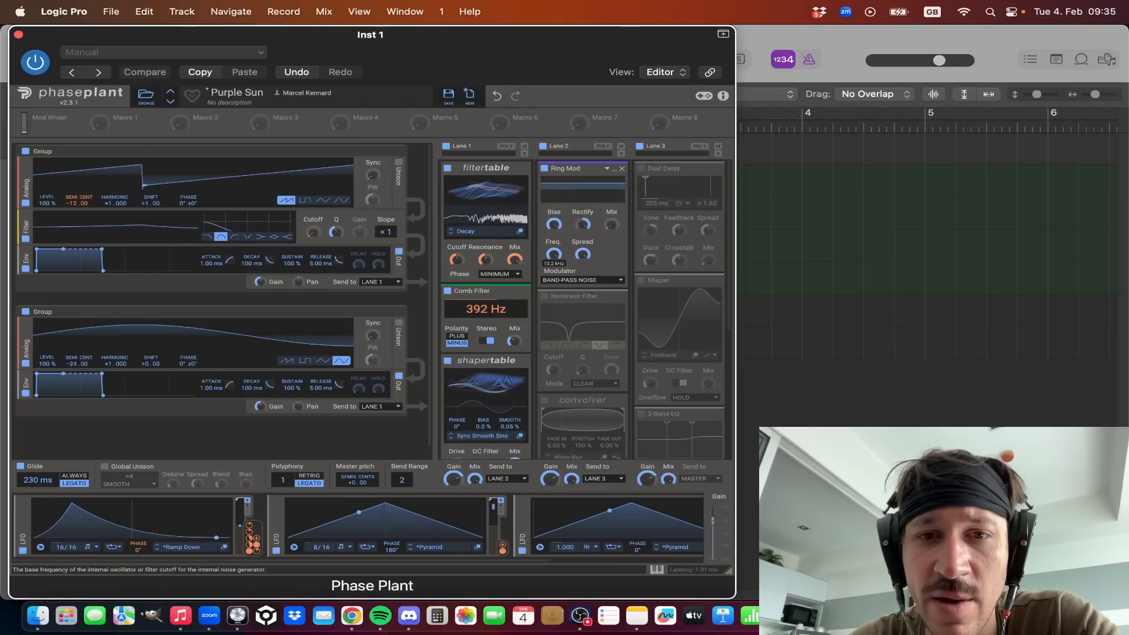
left_click(582, 254)
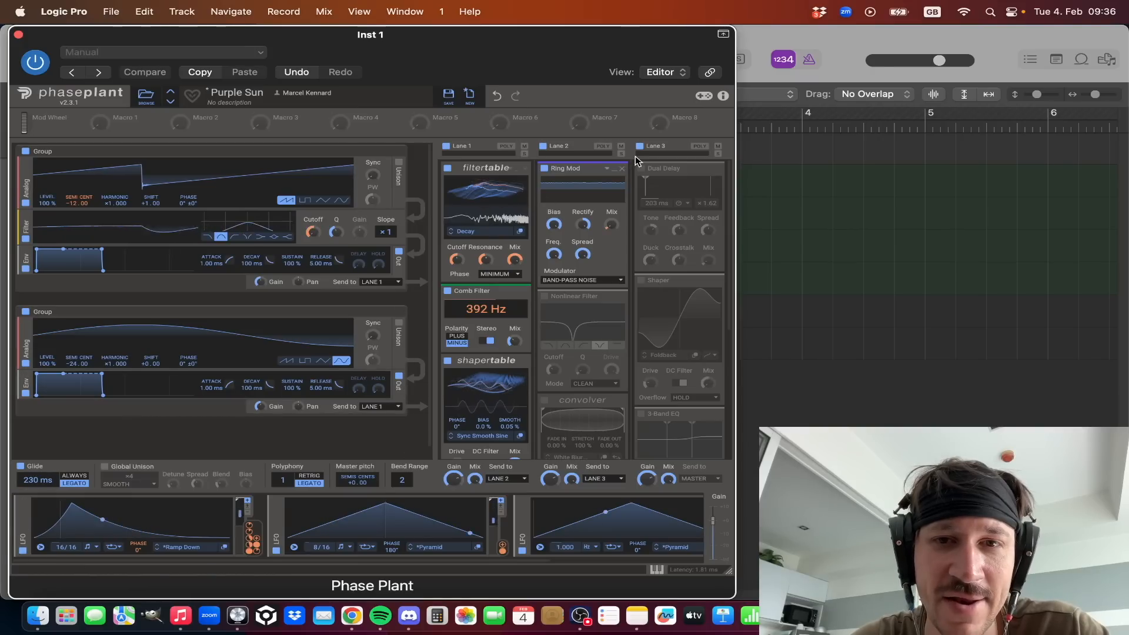
mouse_move(611, 236)
left_click_drag(612, 236, 612, 212)
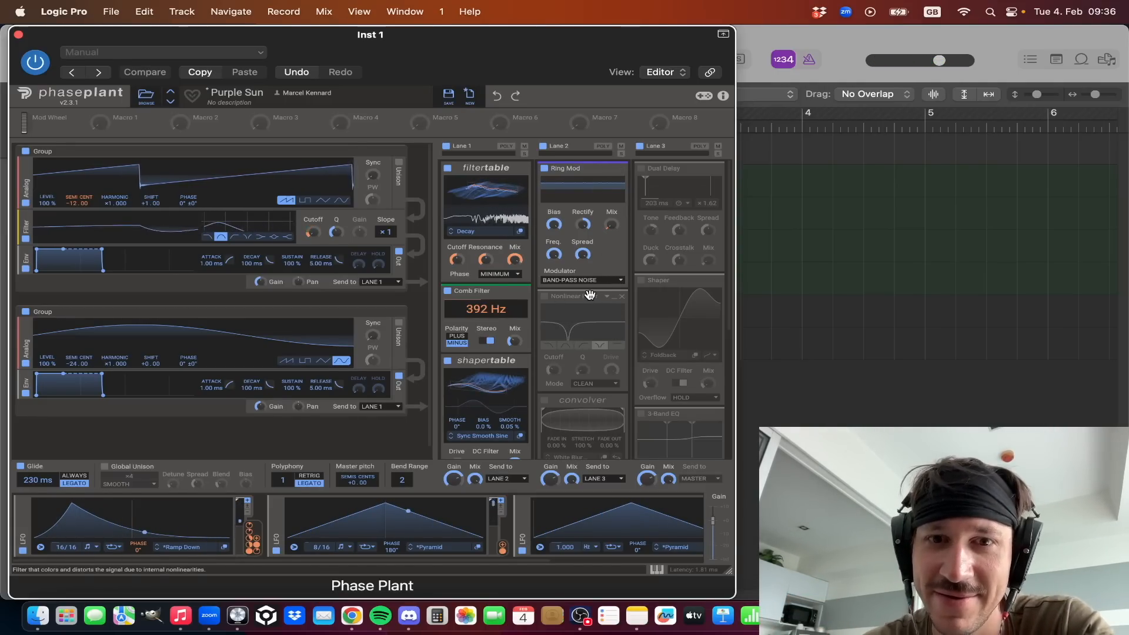
- Enable the Nonlinear Filter in Lane 2, listen to it and toggle it off and back on for comparison
left_click(544, 297)
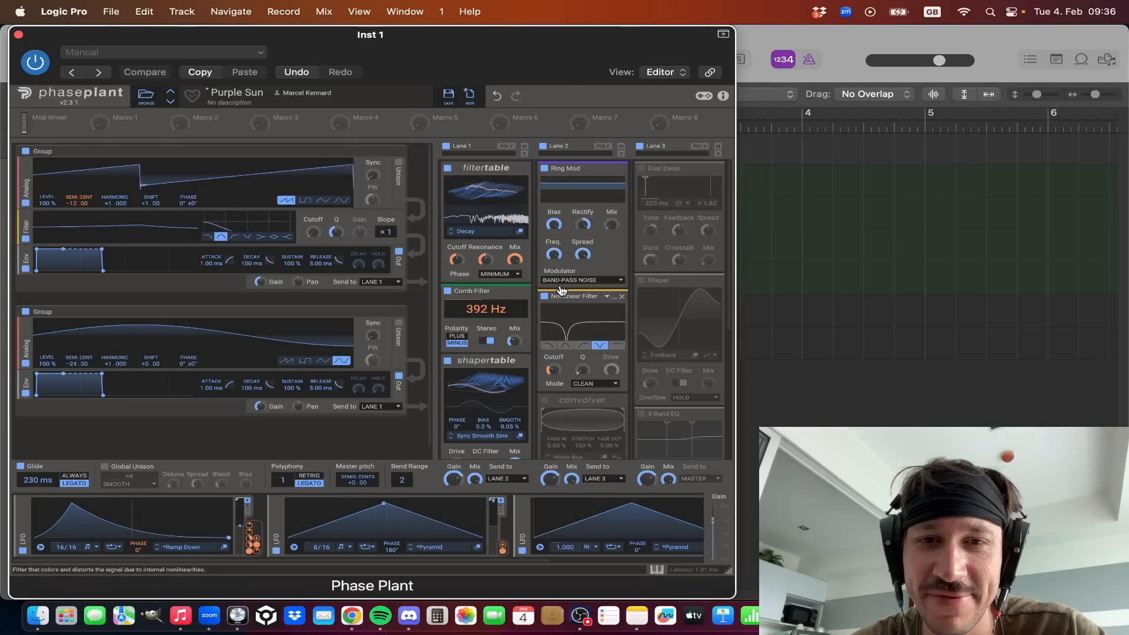
scroll(583, 291, "down", 3)
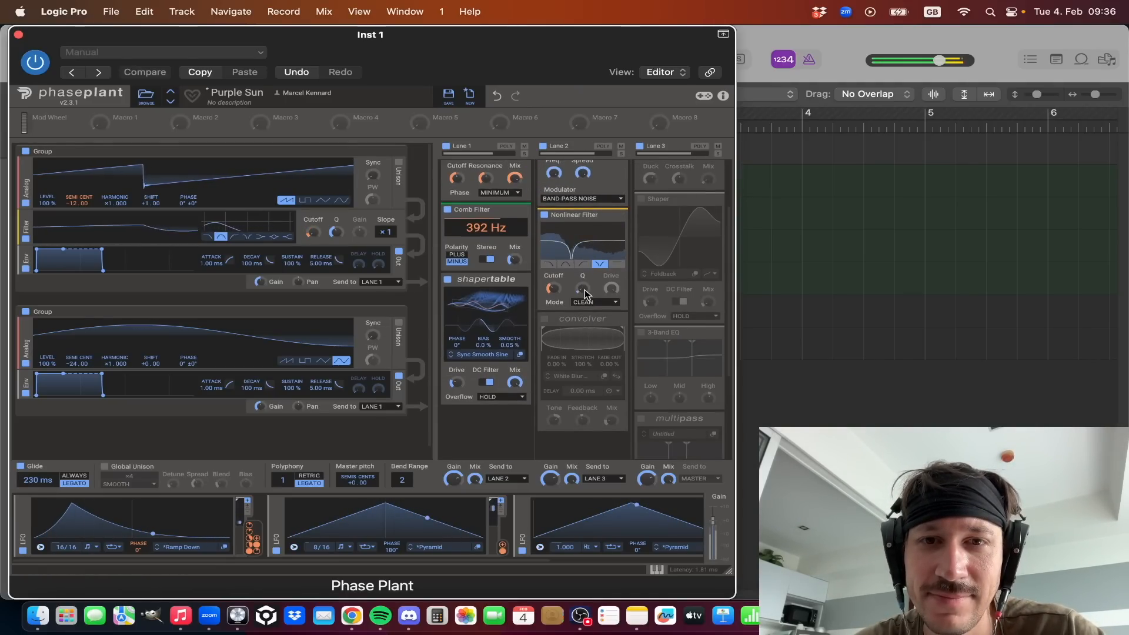
scroll(584, 291, "up", 1)
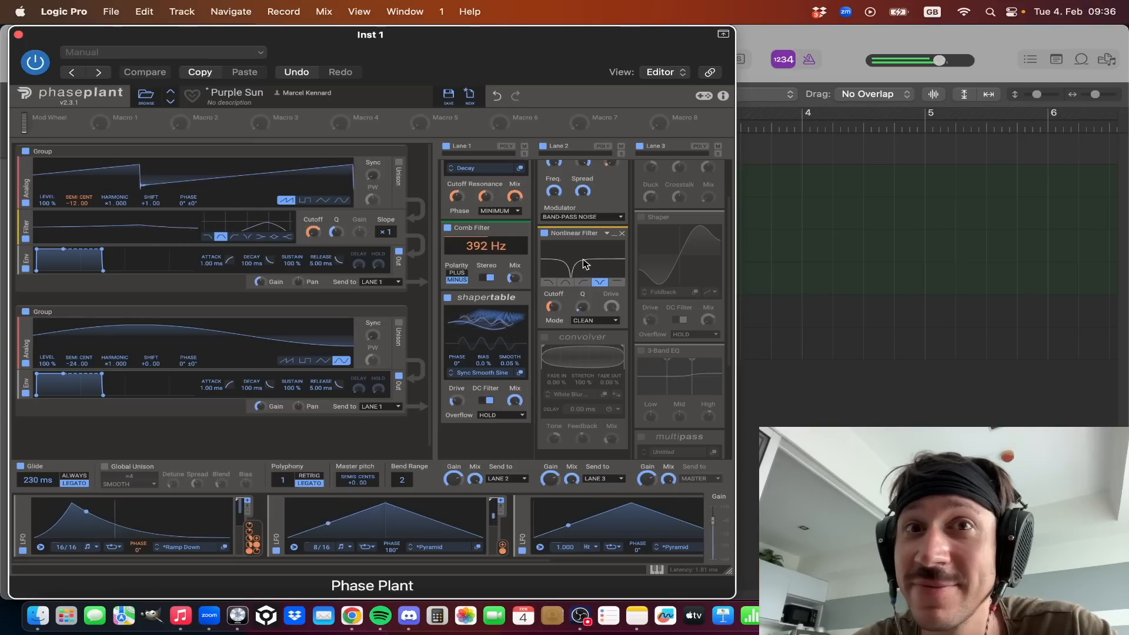
scroll(582, 266, "up", 1)
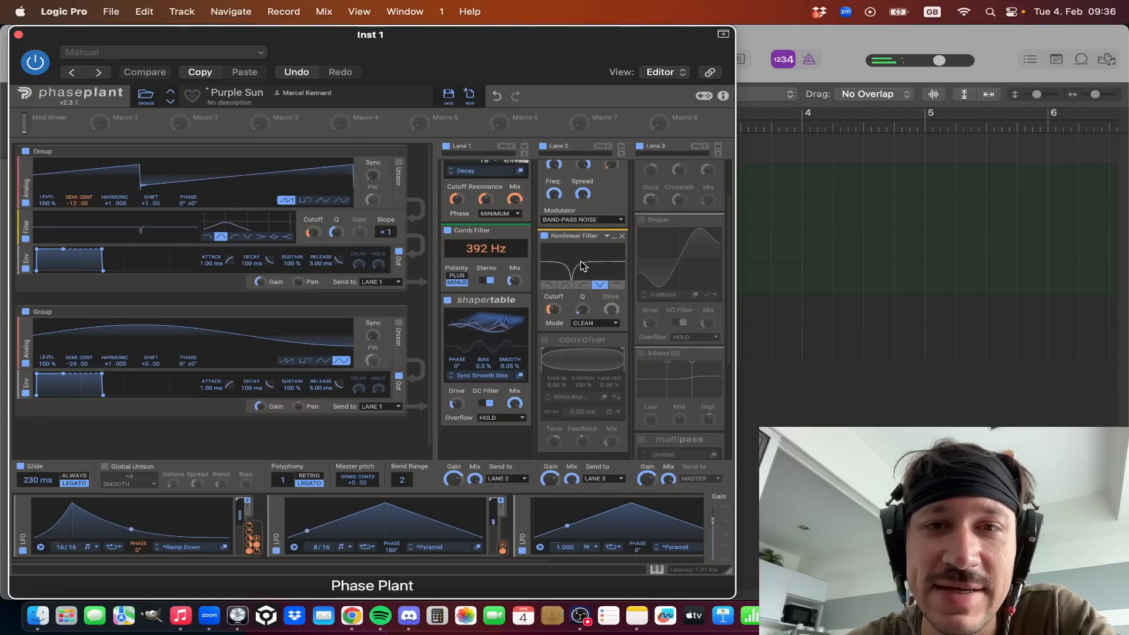
scroll(580, 265, "up", 1)
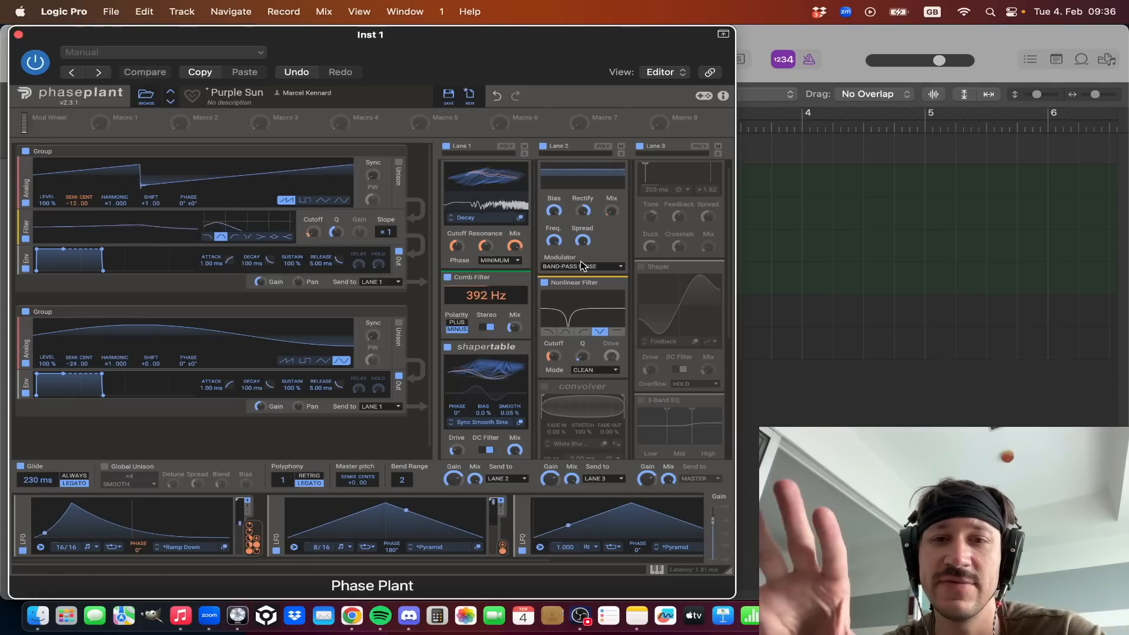
left_click(544, 283)
left_click(545, 283)
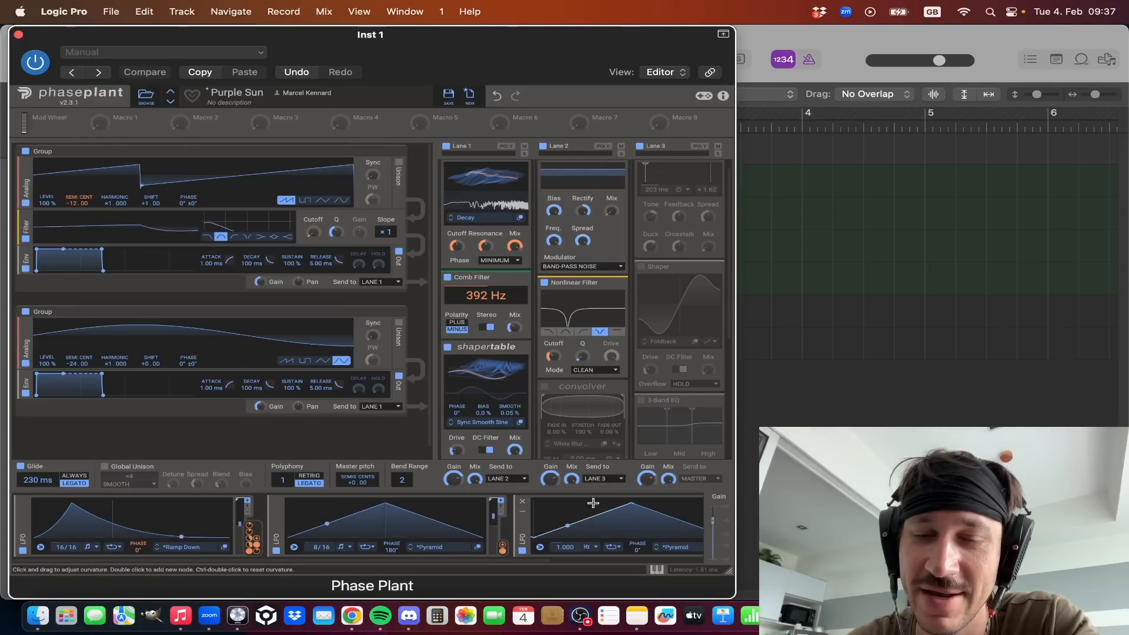
- Enable the Convolver in Lane 2 and look over its settings during playback
left_click(544, 386)
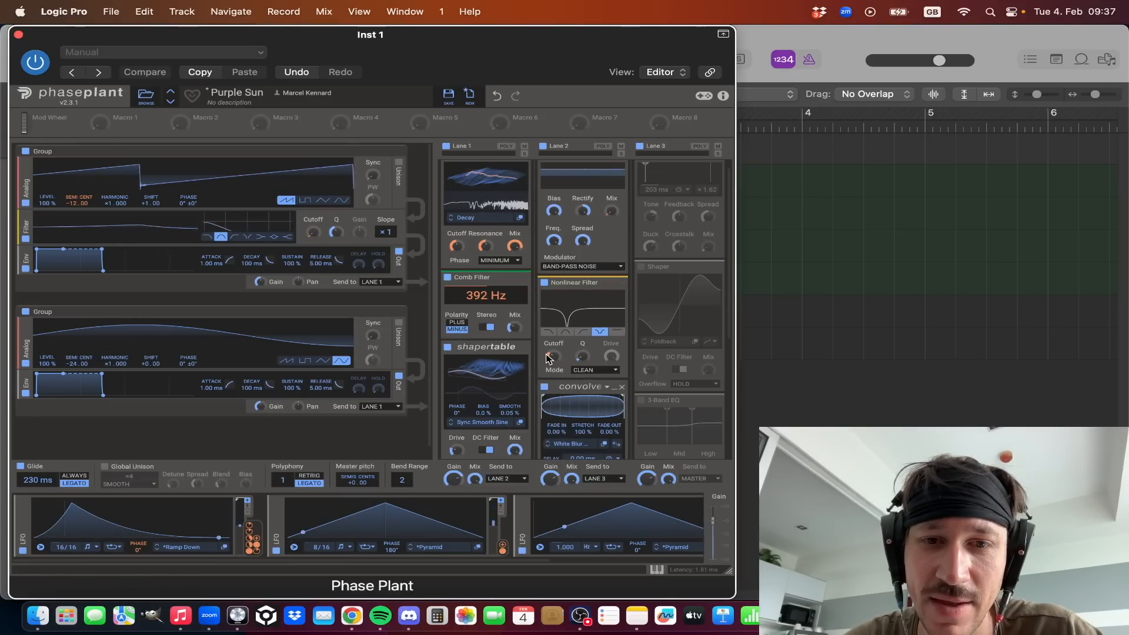
scroll(552, 376, "down", 3)
scroll(565, 364, "down", 1)
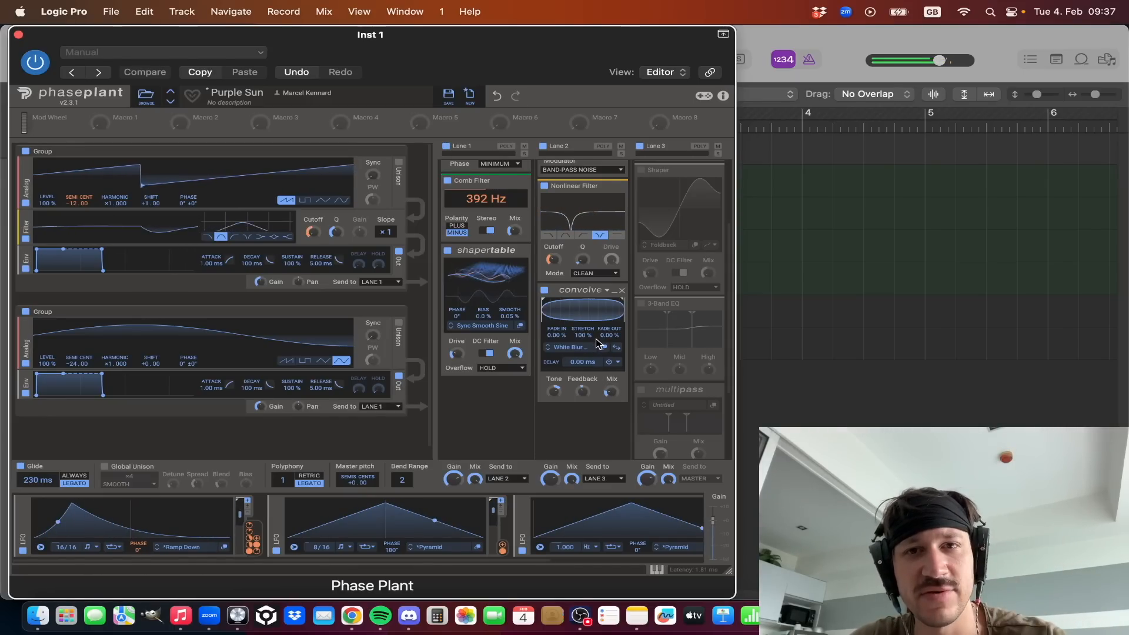
- Enable the Dual Delay and the Foldback Shaper in Lane 3
scroll(596, 340, "up", 4)
left_click(641, 169)
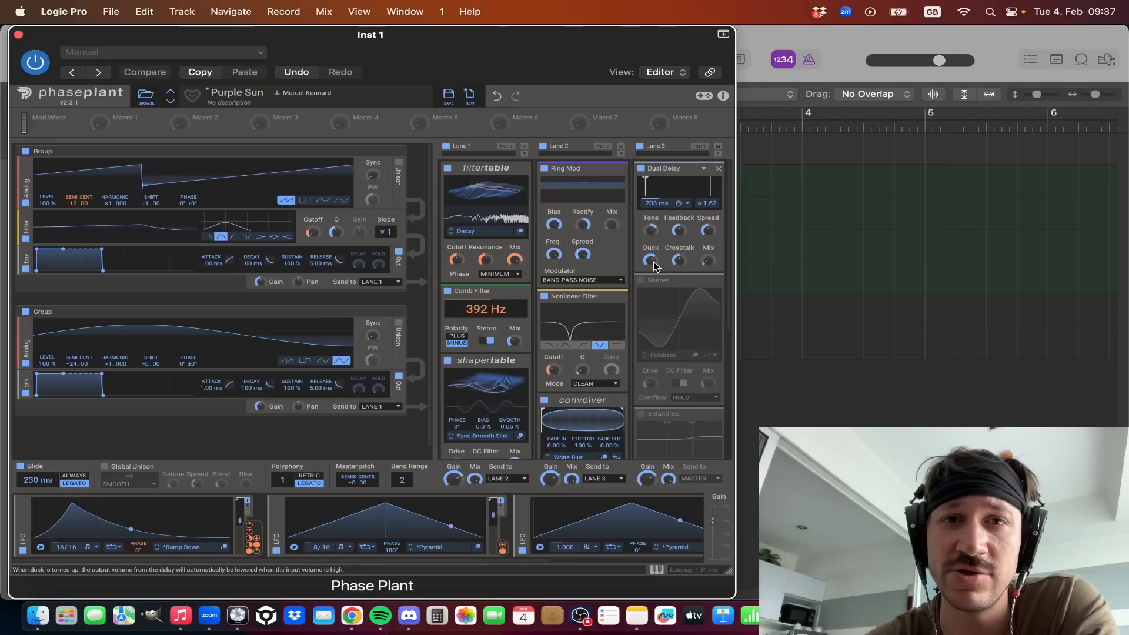
scroll(671, 271, "down", 1)
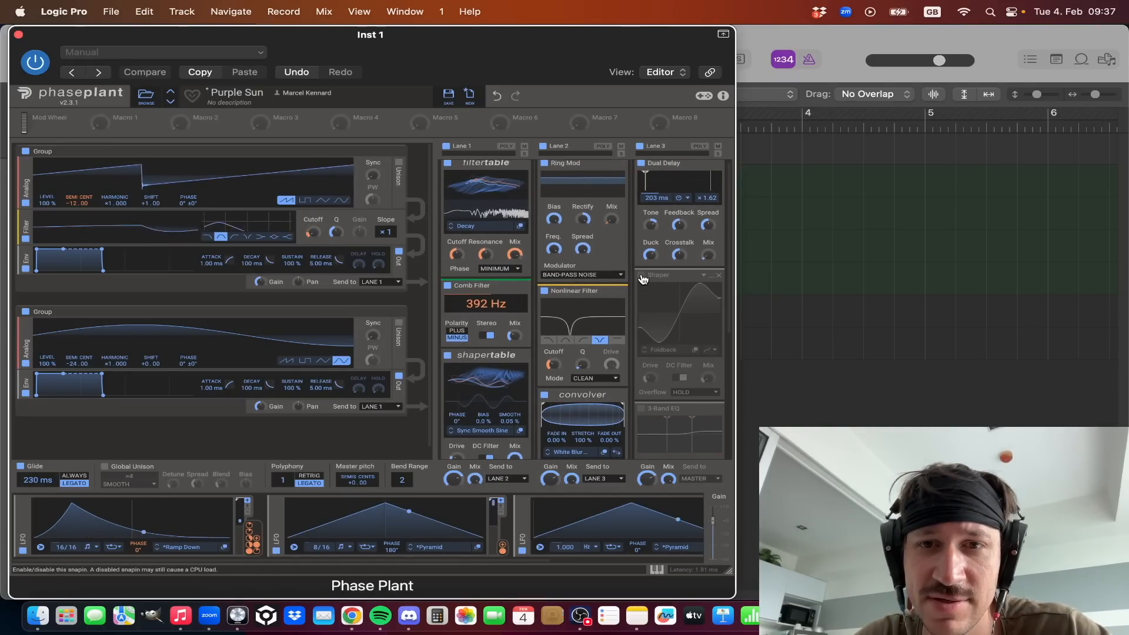
scroll(644, 275, "down", 5)
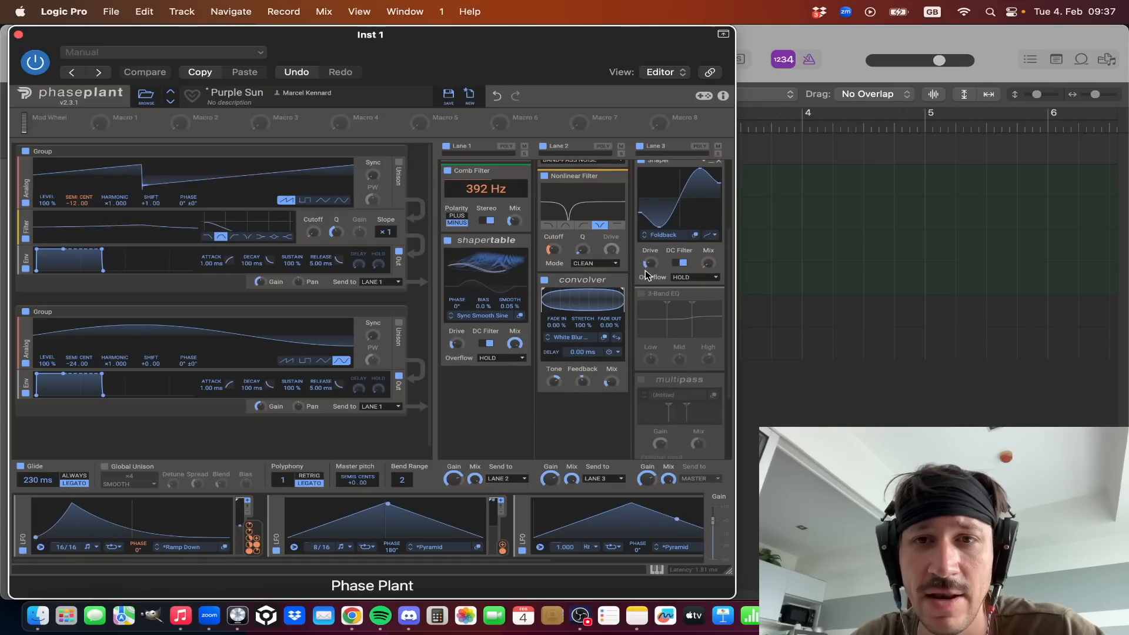
scroll(645, 270, "up", 3)
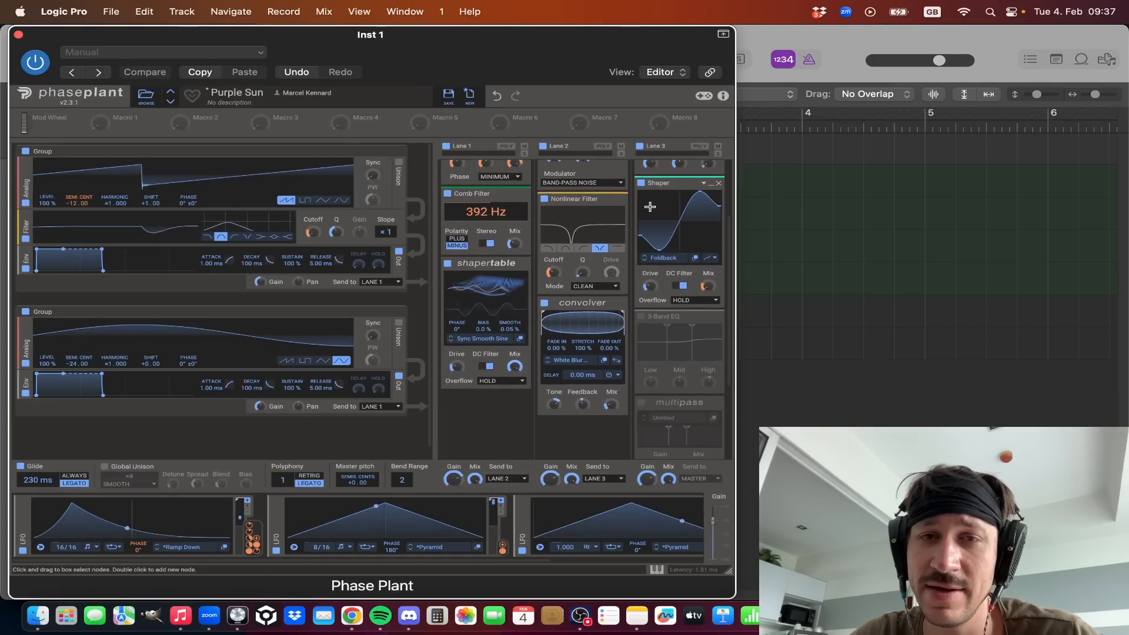
- Listen to the Foldback Shaper during playback and enable the 3-Band EQ and Multipass in Lane 3
left_click(671, 258)
left_click(1035, 263)
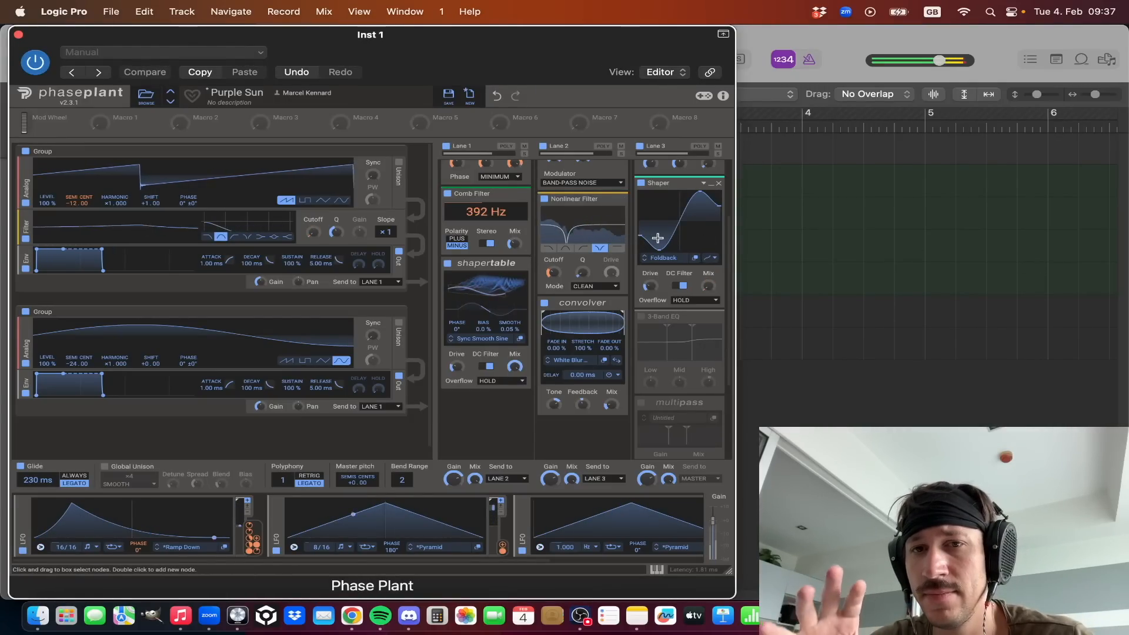
left_click(662, 320)
scroll(673, 281, "down", 3)
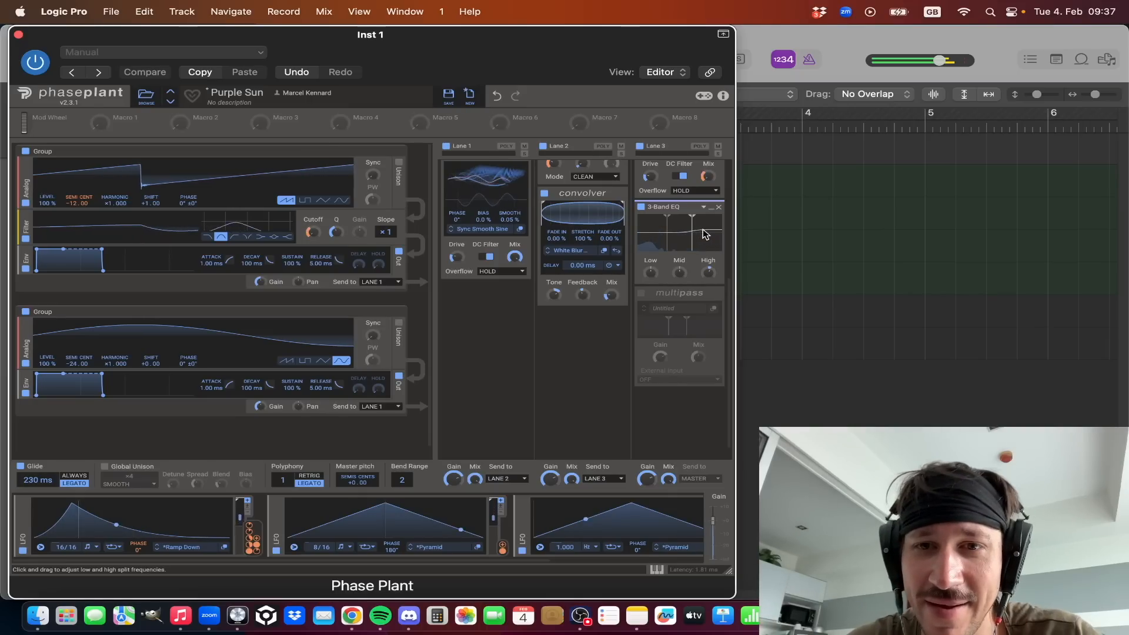
left_click(641, 293)
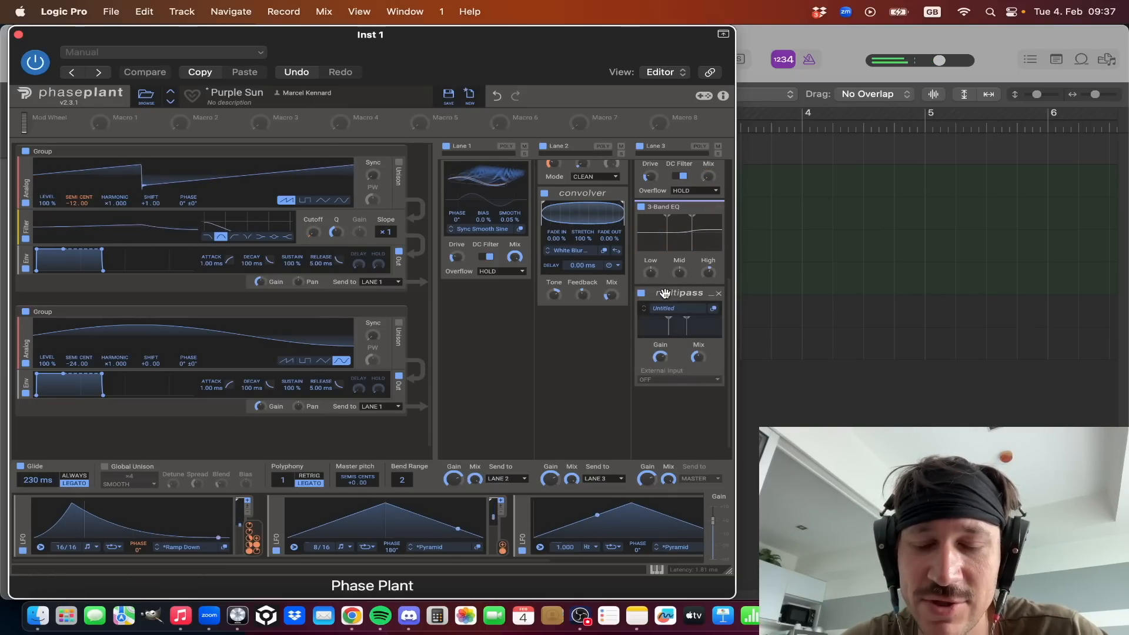
- Open the Lane 3 Multipass and inspect its high-band Shapertable's Beef Asym shape in the Distortion presets
left_click(713, 310)
left_click_drag(771, 187, 432, 82)
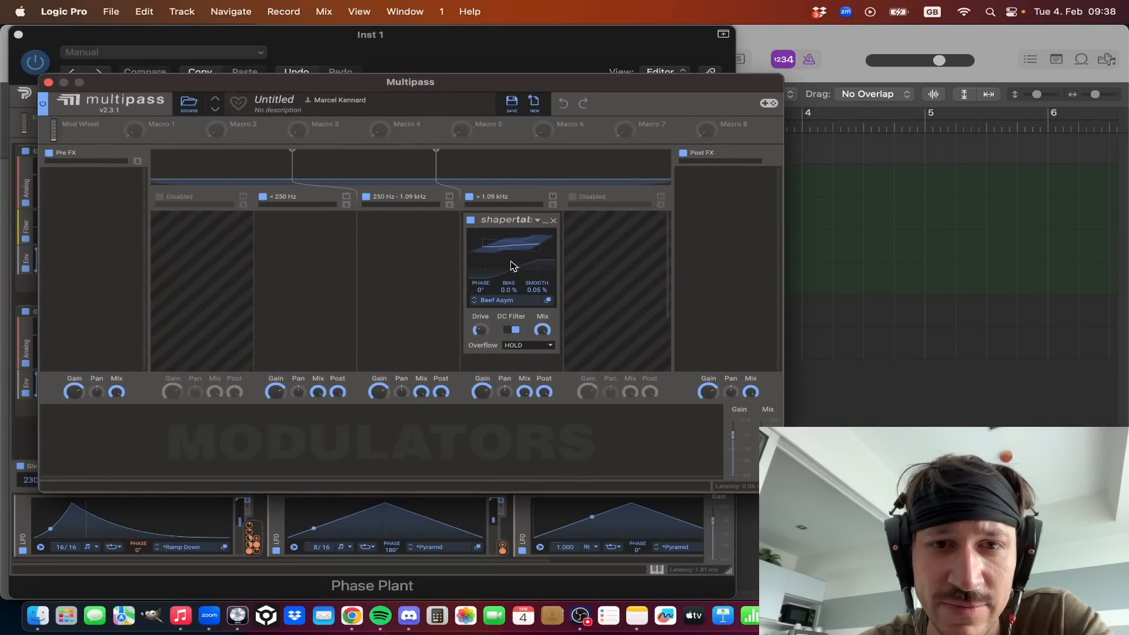
left_click(497, 300)
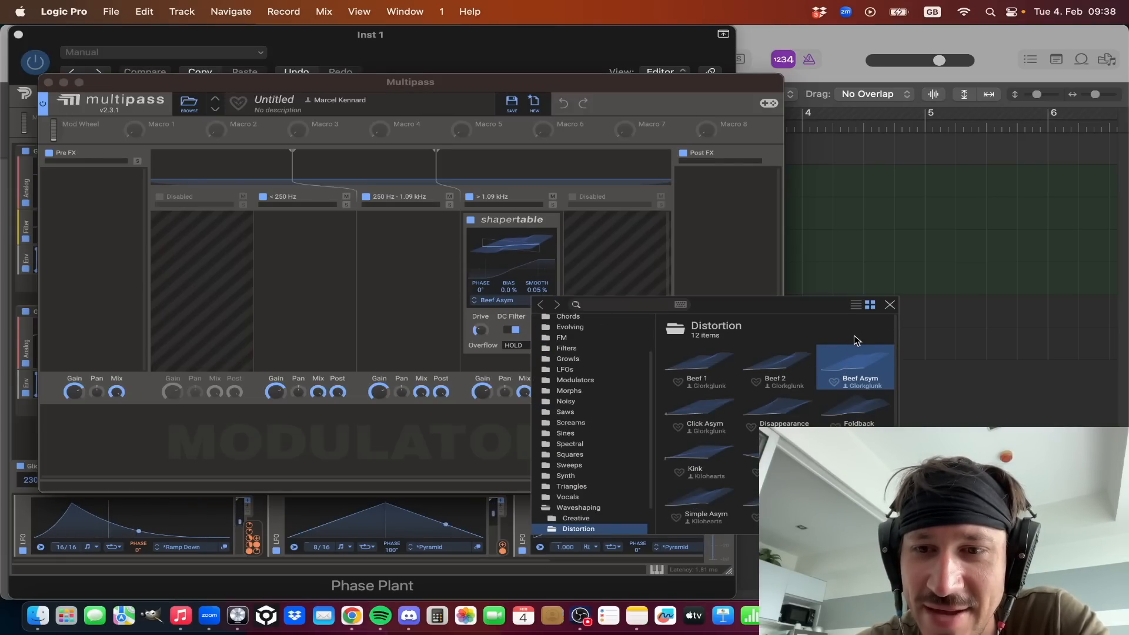
left_click(891, 304)
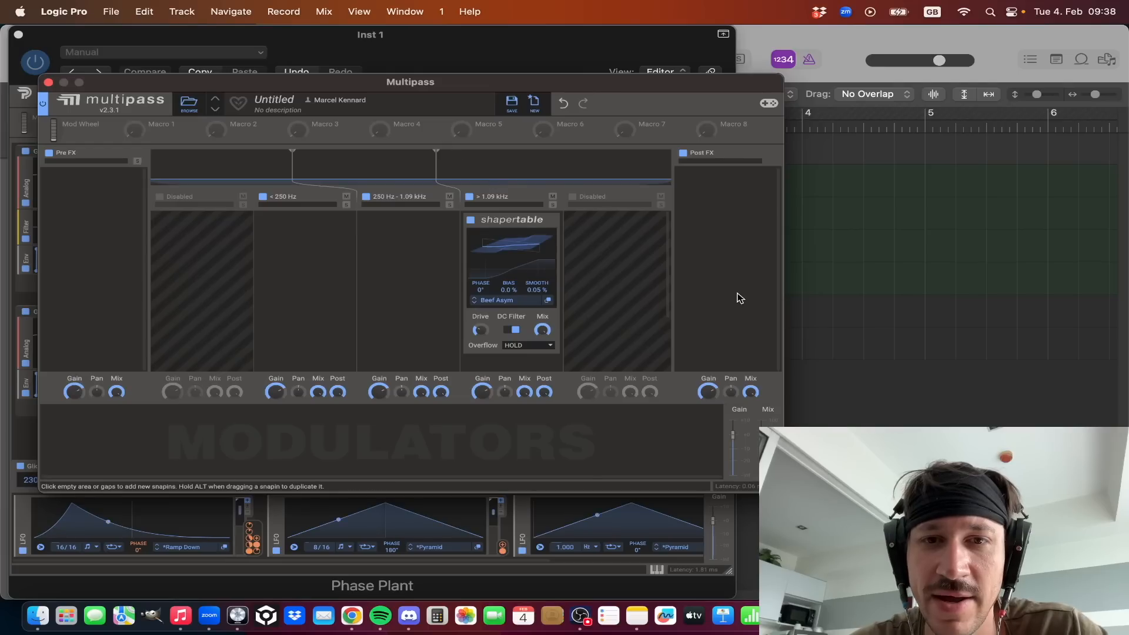
- Play the loop and listen to the Multipass while watching its spectrum and frequency bands
left_click(843, 227)
key("space")
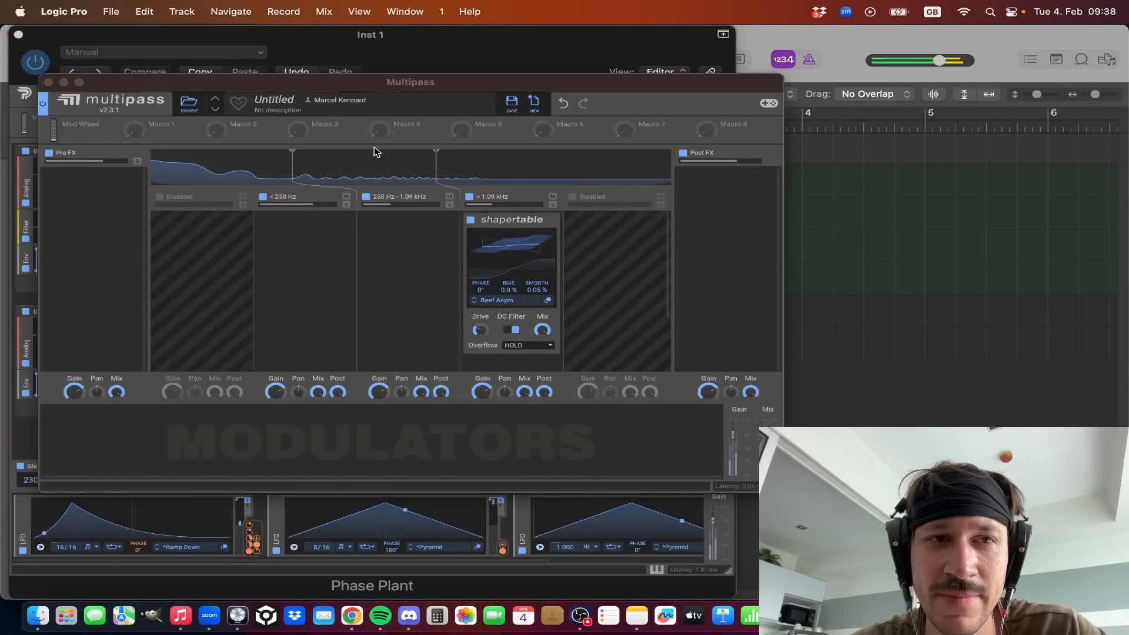
key("space")
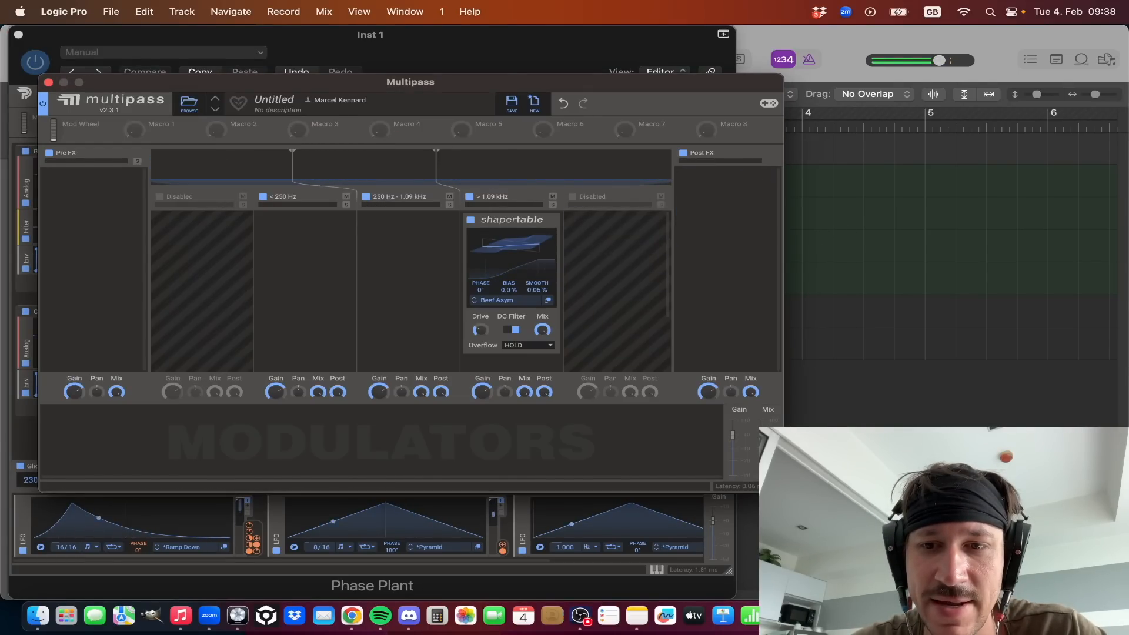
key("space")
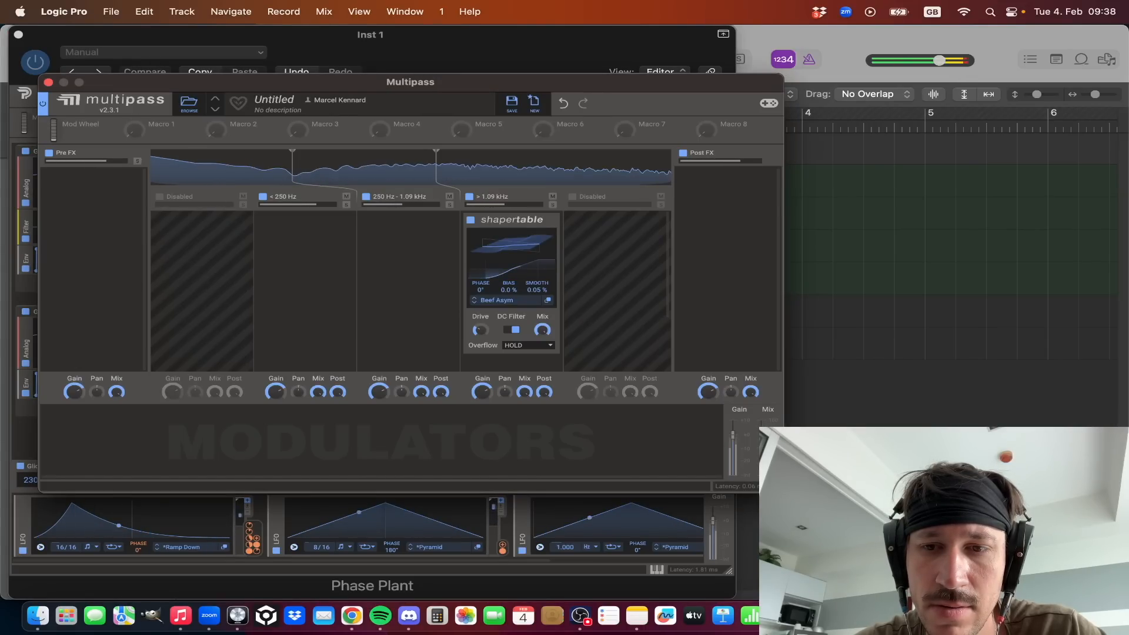
left_click(827, 423)
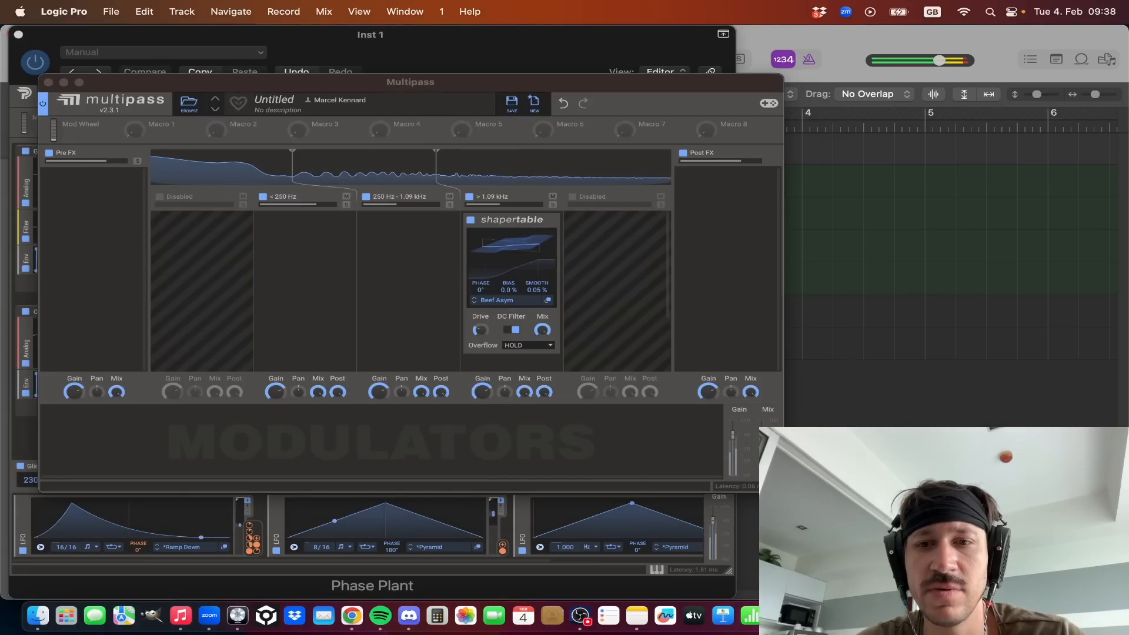
key("space")
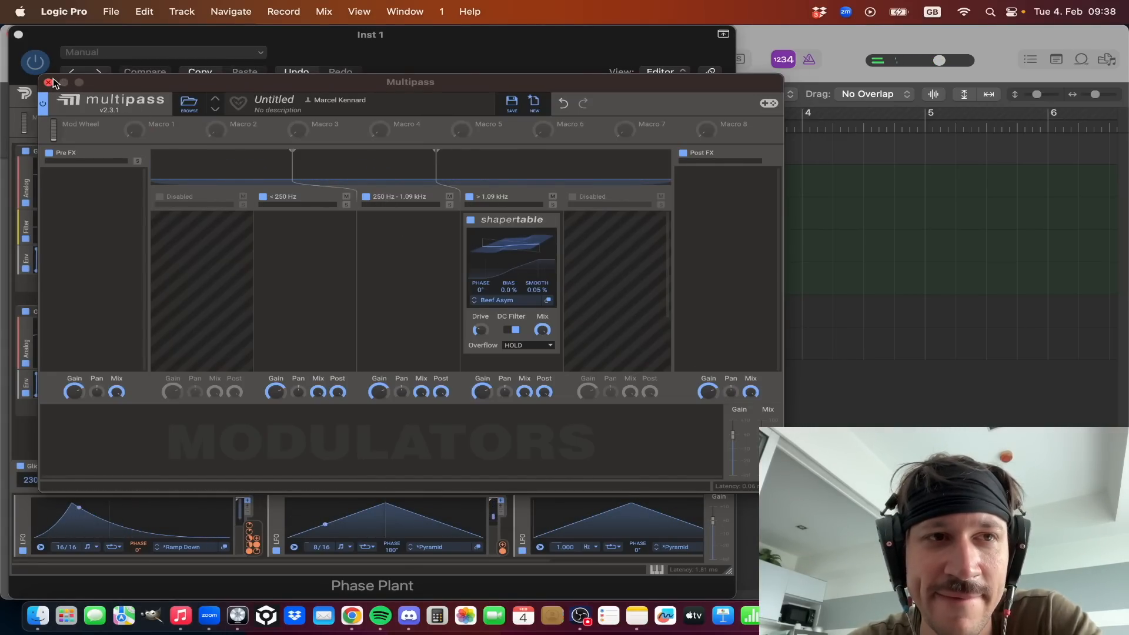
- Close the Multipass and Phase Plant windows and take the Inst 1 track out of solo
left_click(49, 83)
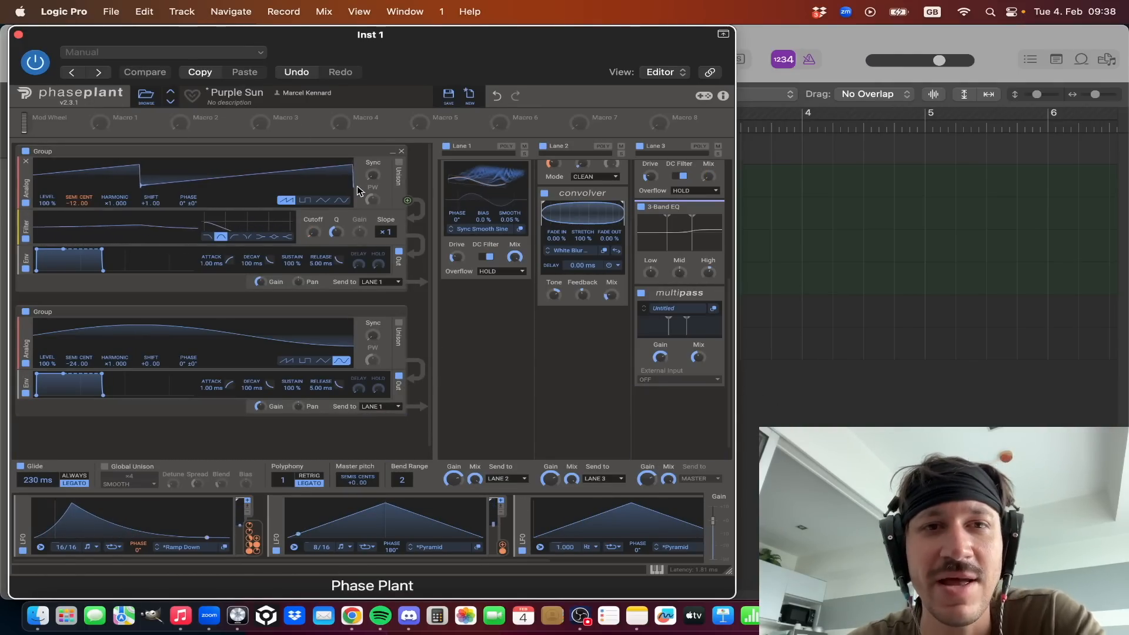
scroll(495, 403, "up", 5)
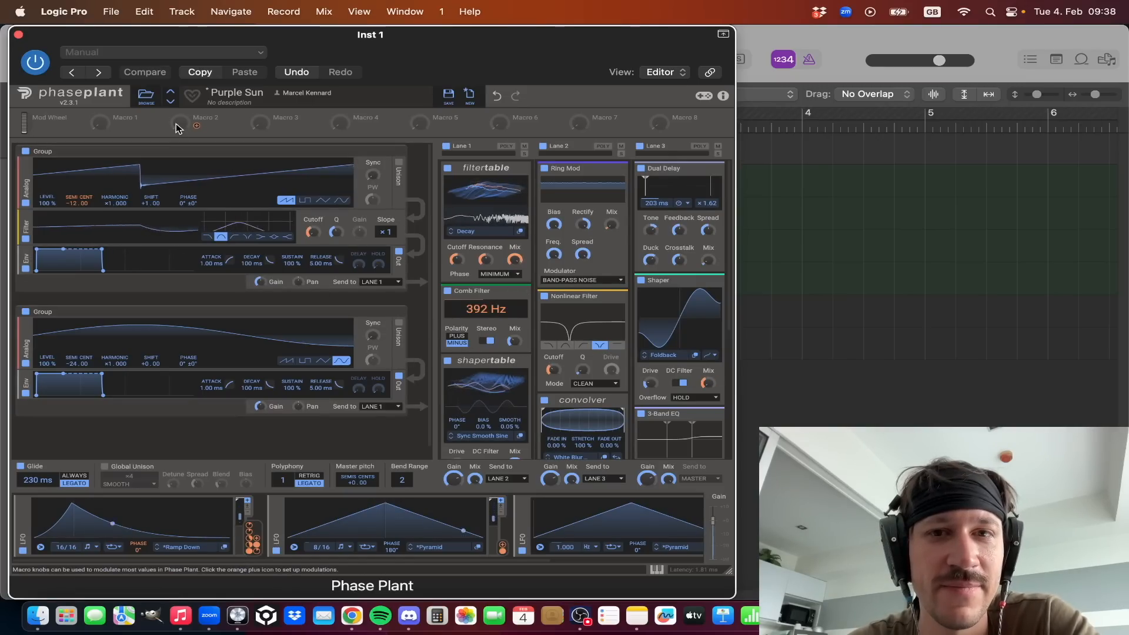
left_click(19, 35)
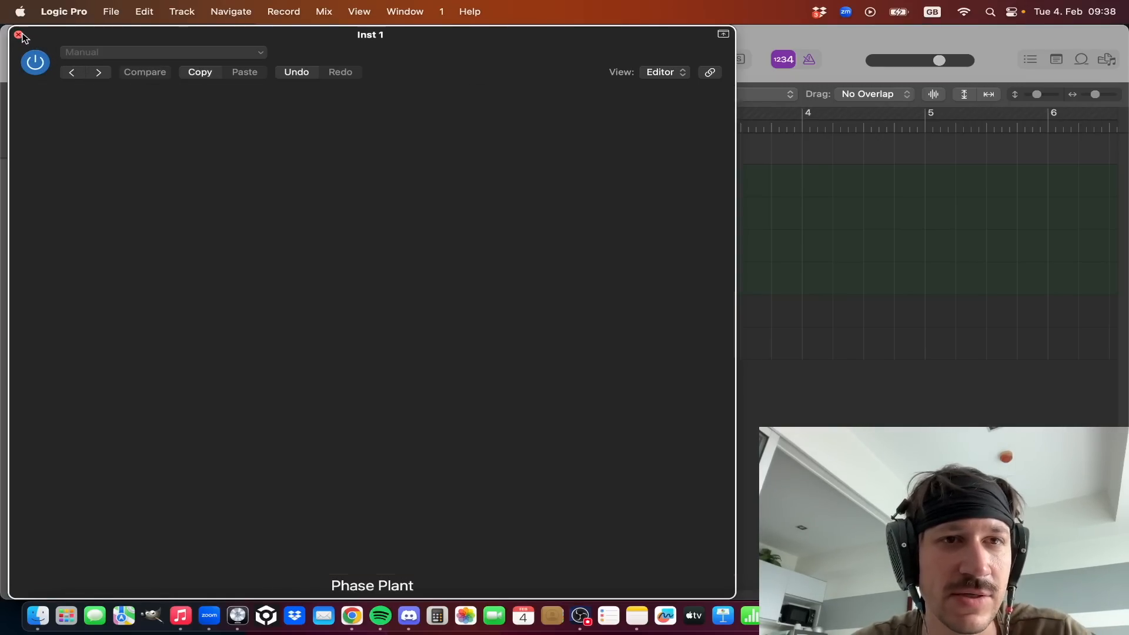
left_click(277, 155)
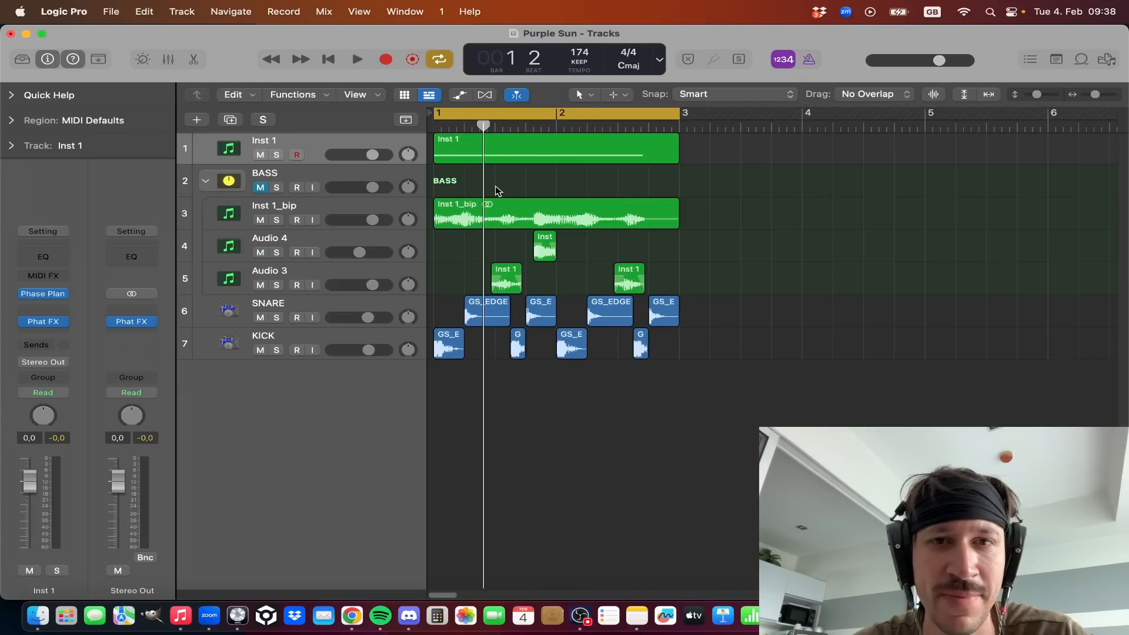
- Mute the Inst 1 track, unmute the BASS stack and play the bounced bass with the drums
key("space")
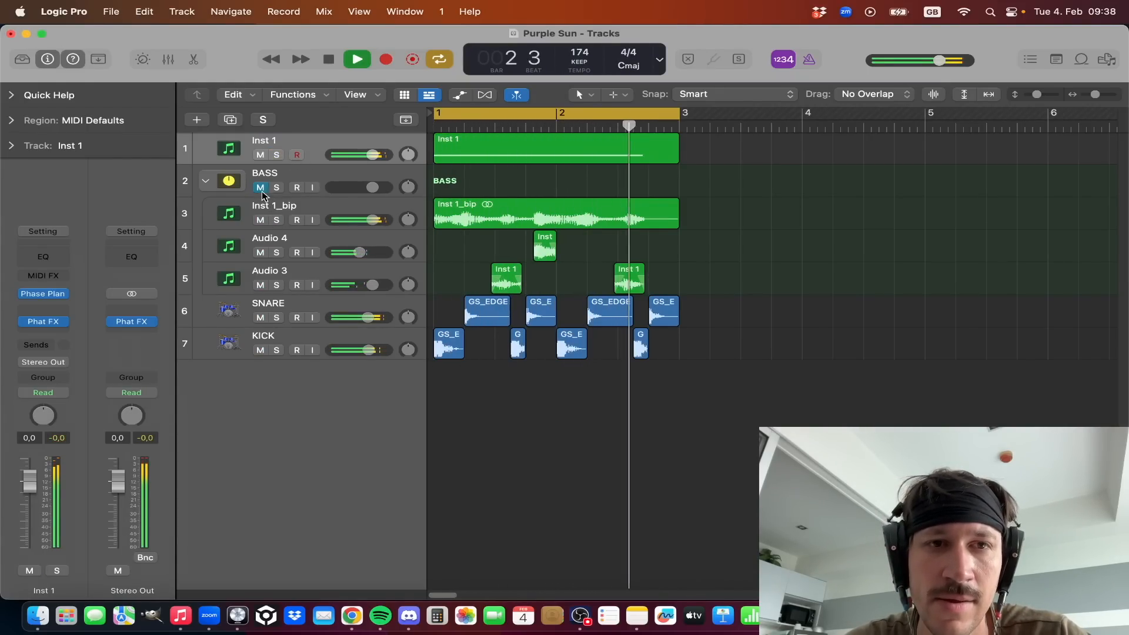
key("space")
left_click(261, 156)
key("space")
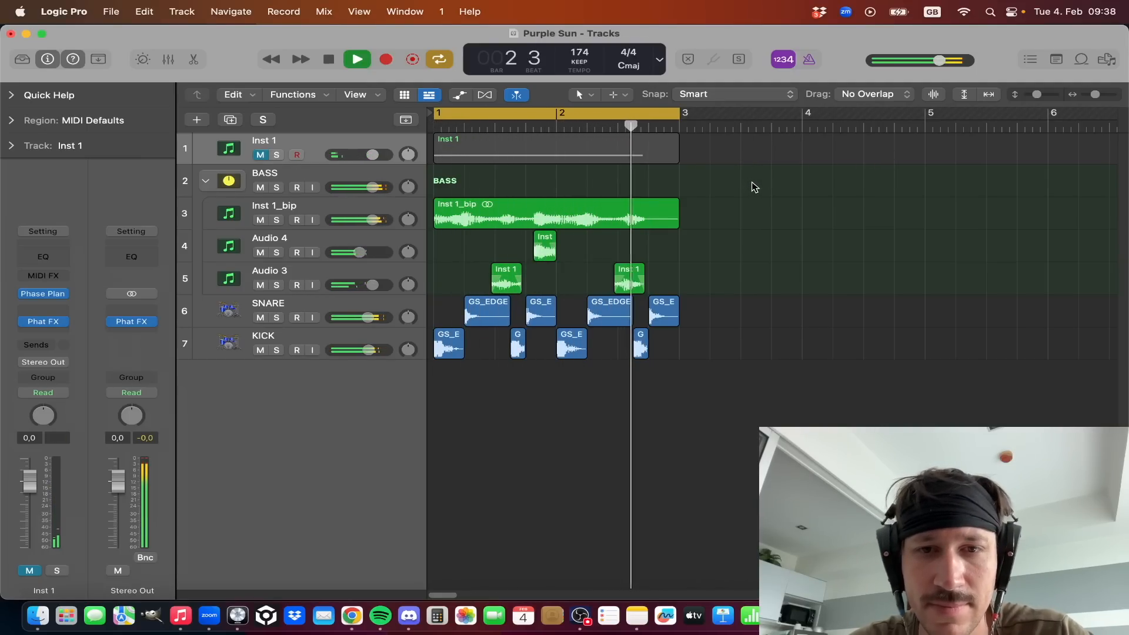
key("space")
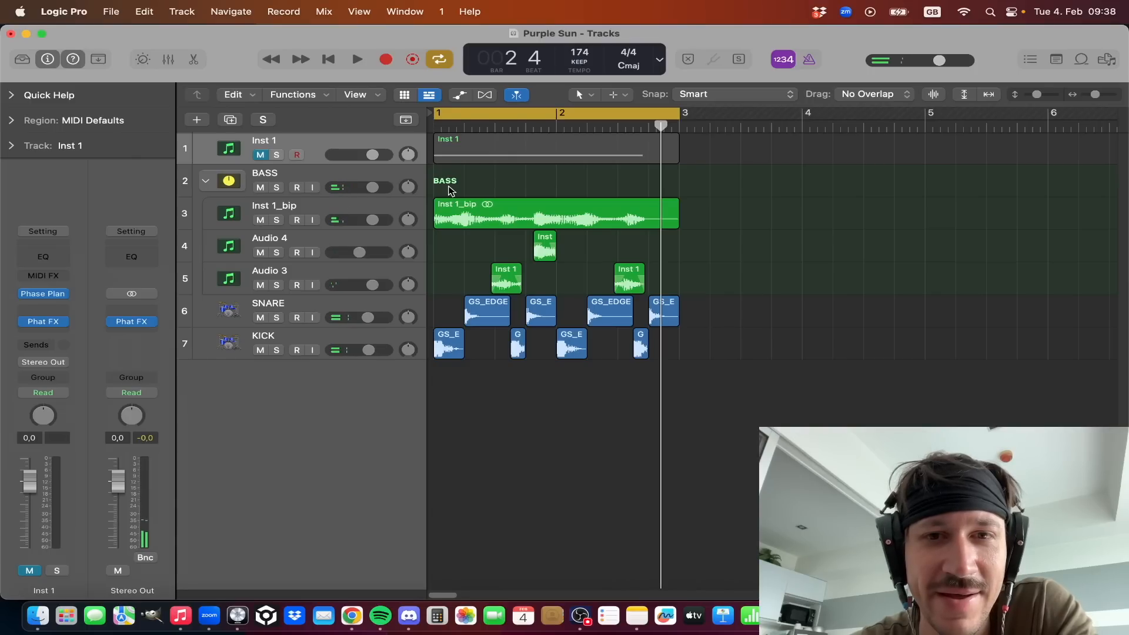
- Solo the Inst 1_bip track and listen to it
left_click(334, 207)
left_click(280, 219)
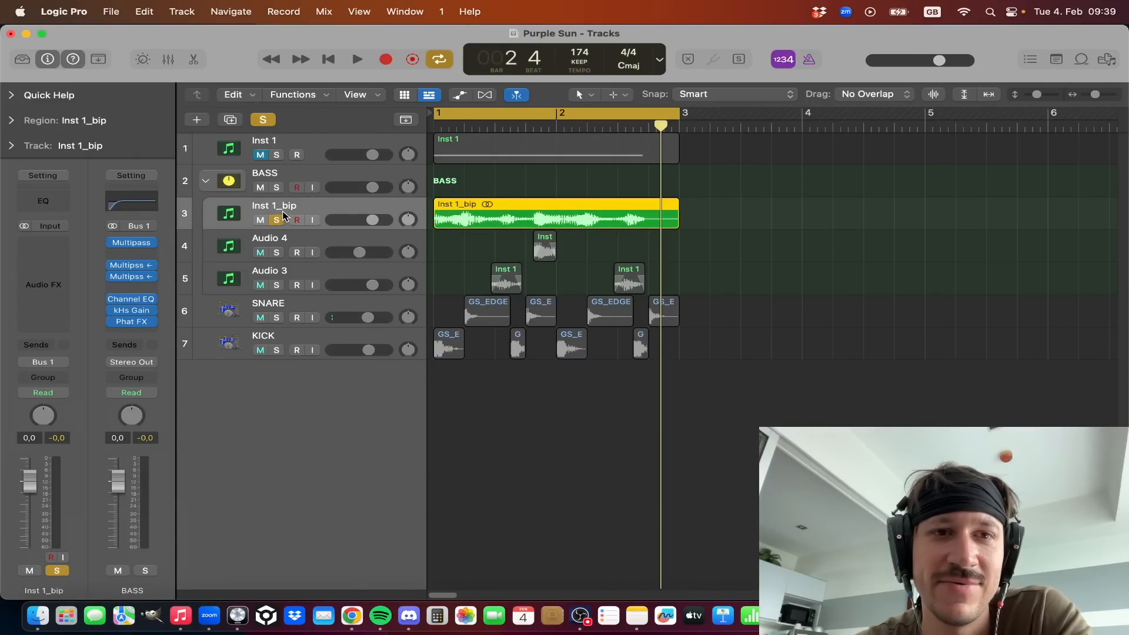
key("space")
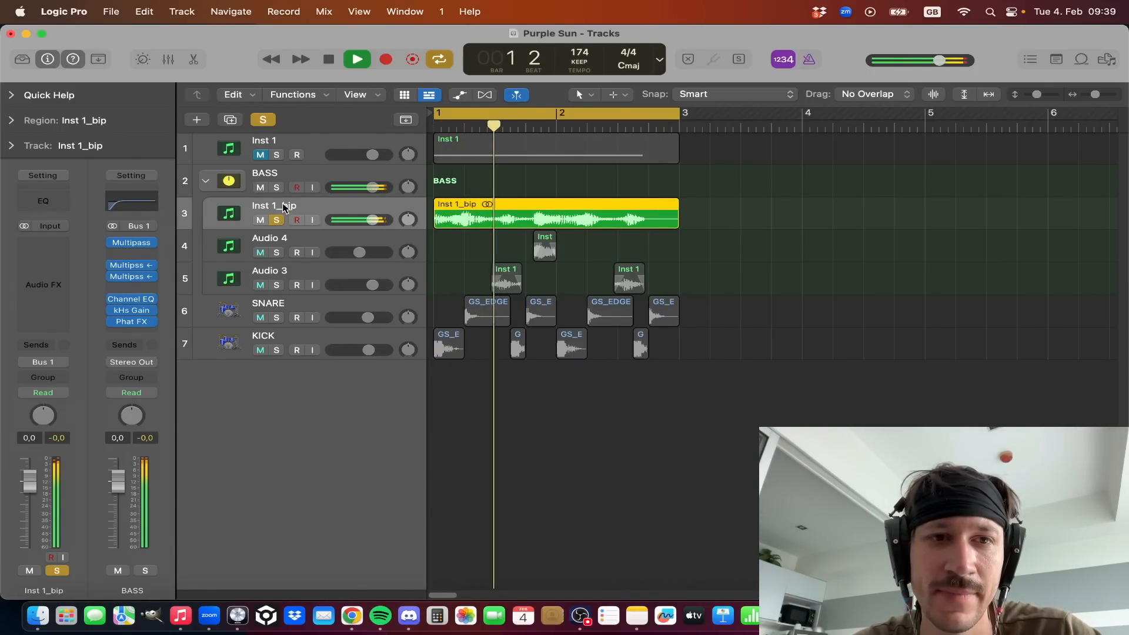
key("space")
- Bypass all three Multipass inserts and the Channel EQ on the BASS stack and play Inst 1_bip
left_click(276, 178)
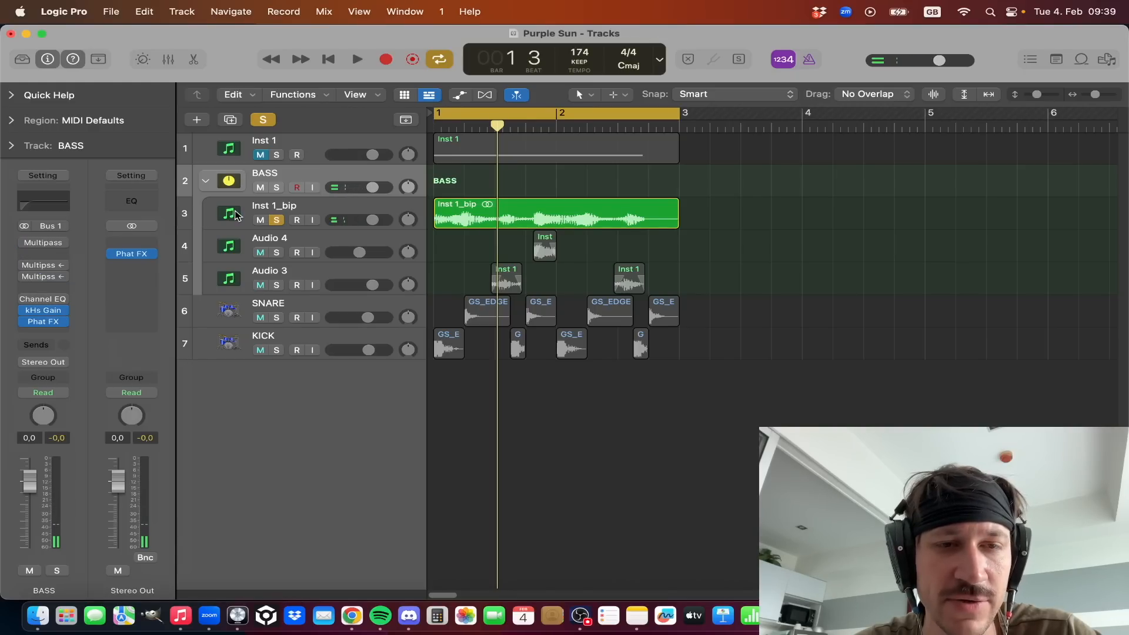
left_click(194, 216)
key("space")
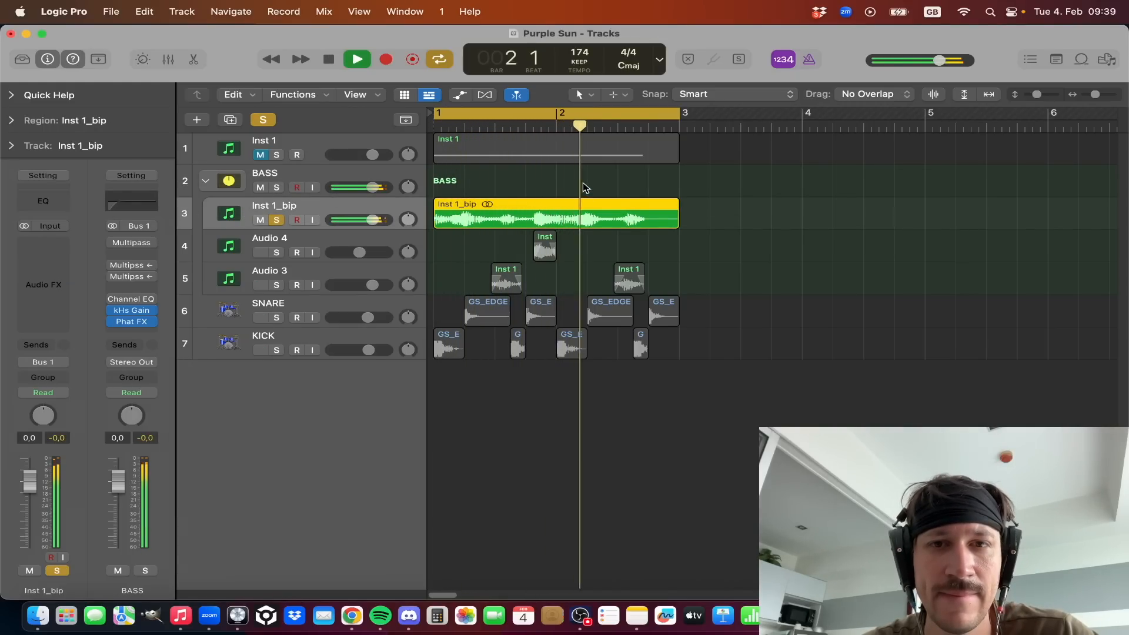
key("space")
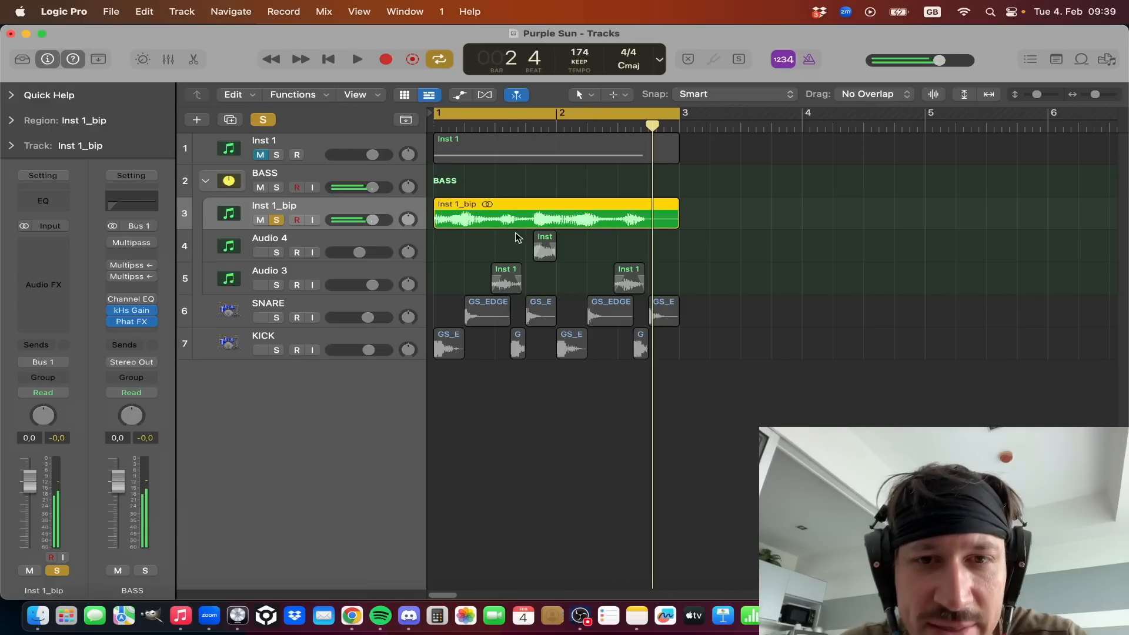
- Replay the soloed Inst 1_bip audio several times to examine where the bass sound changes
left_click(500, 239)
key("space")
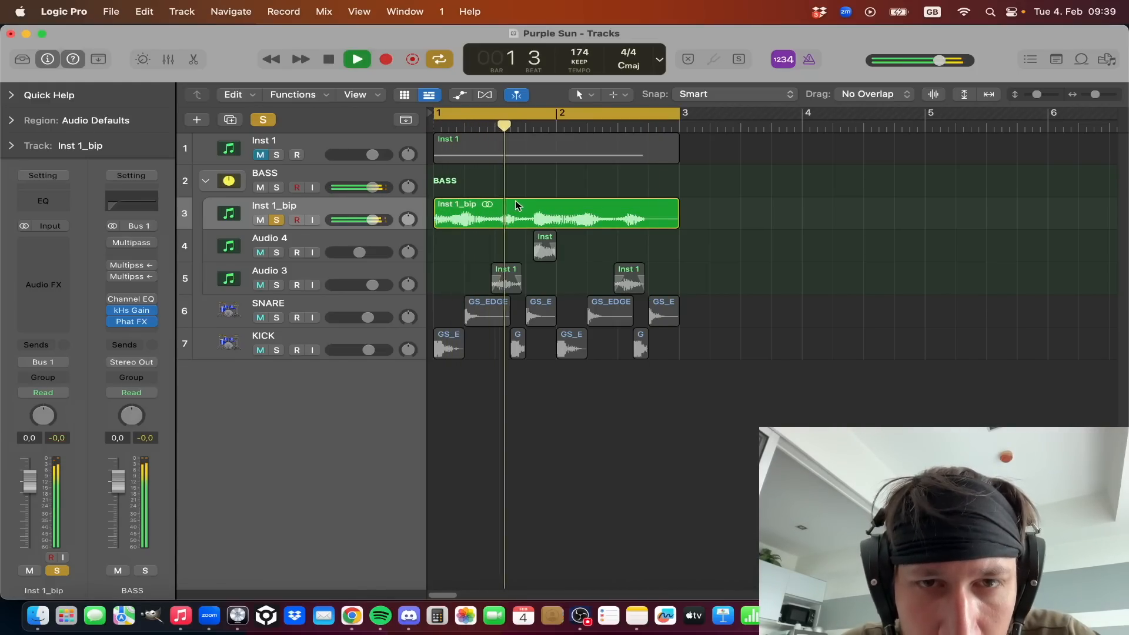
key("space")
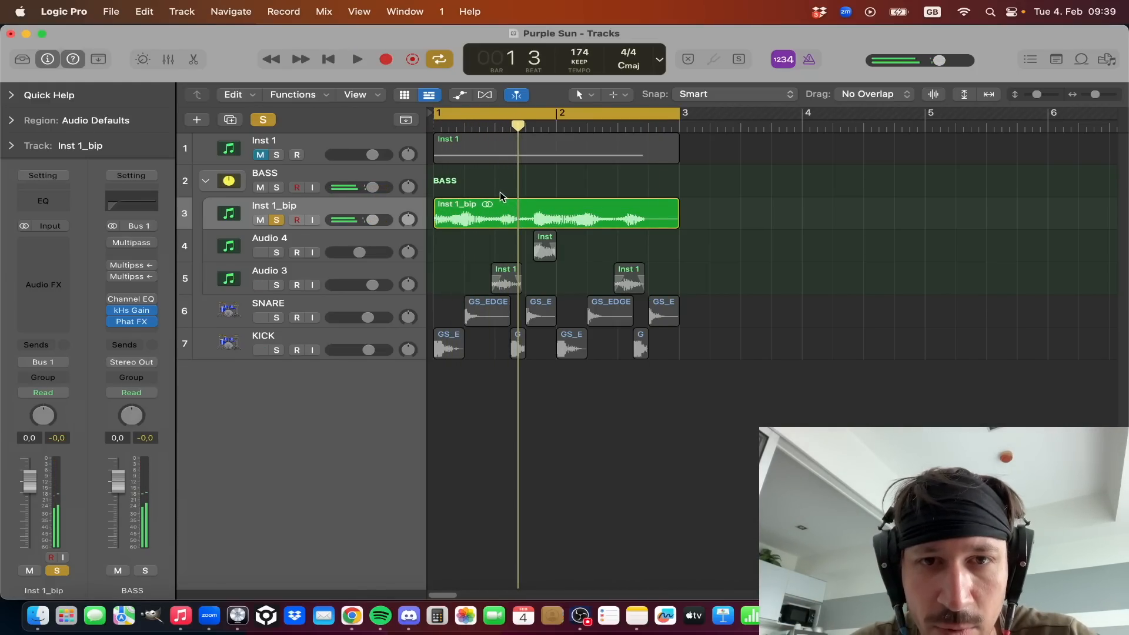
left_click(509, 206)
left_click(622, 190)
key("space")
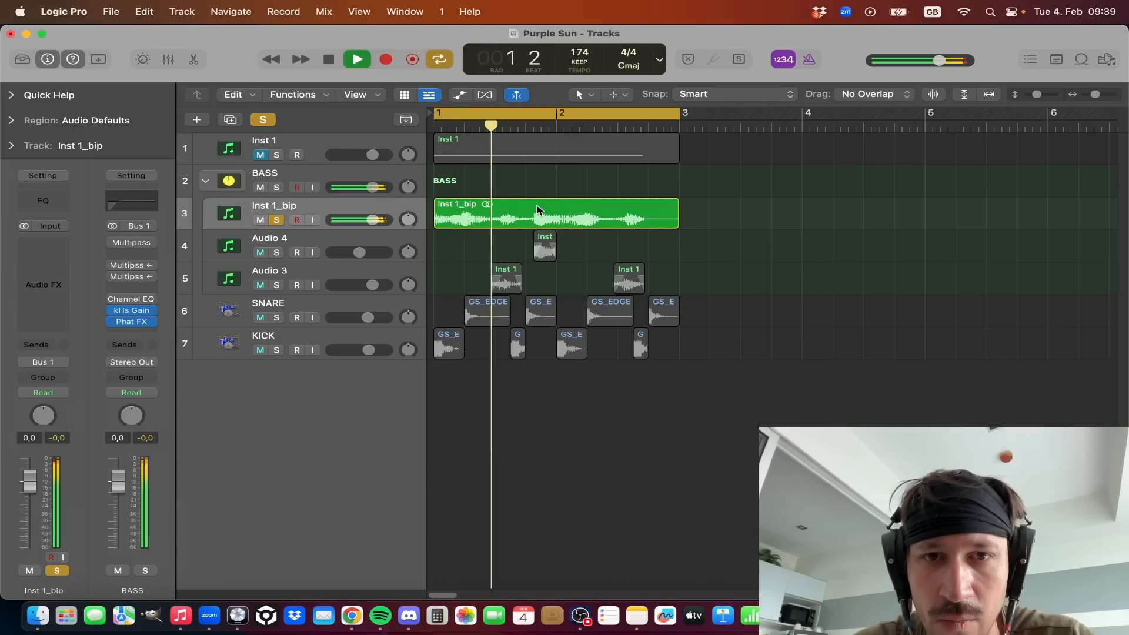
key("space")
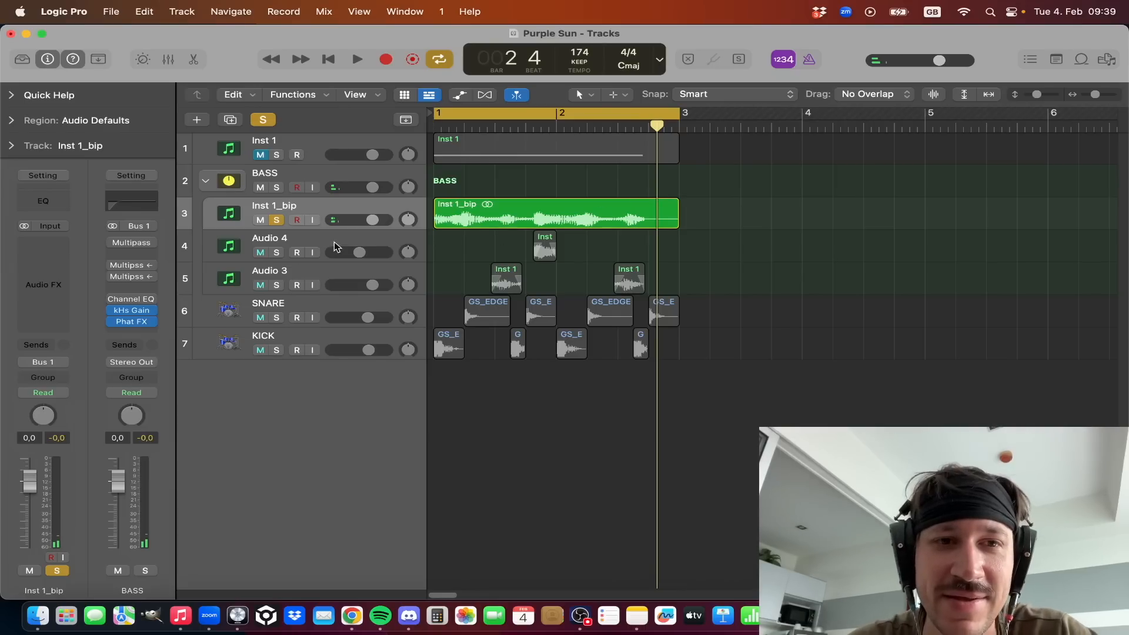
- Solo Audio 3 instead of Inst 1_bip, play it and select the track to show its effects chain
left_click(275, 285)
left_click(277, 220)
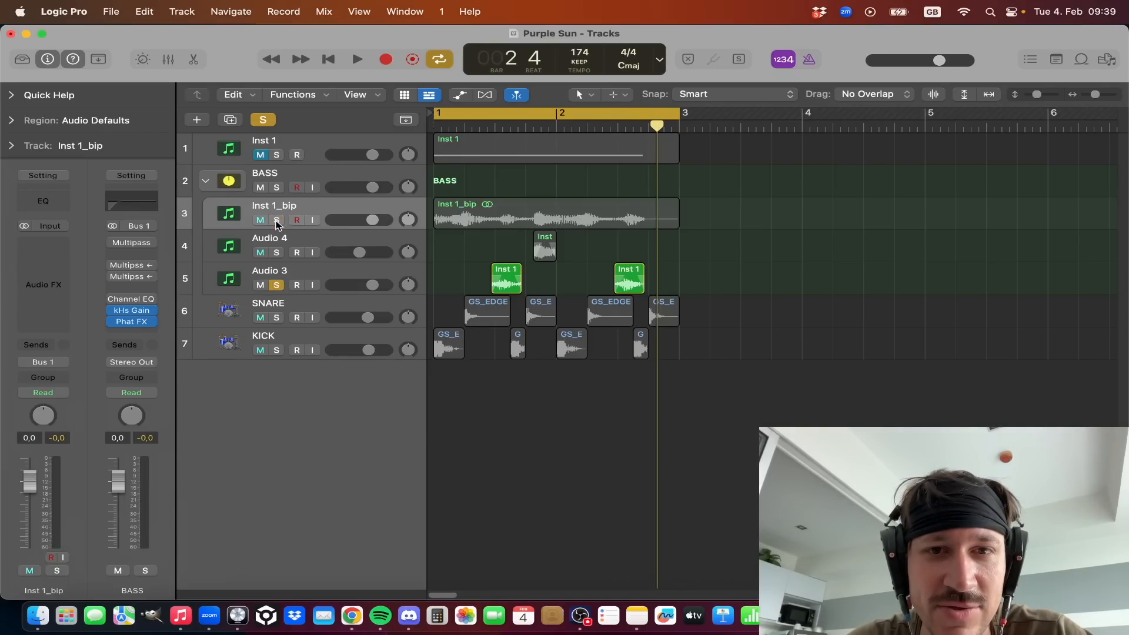
key("space")
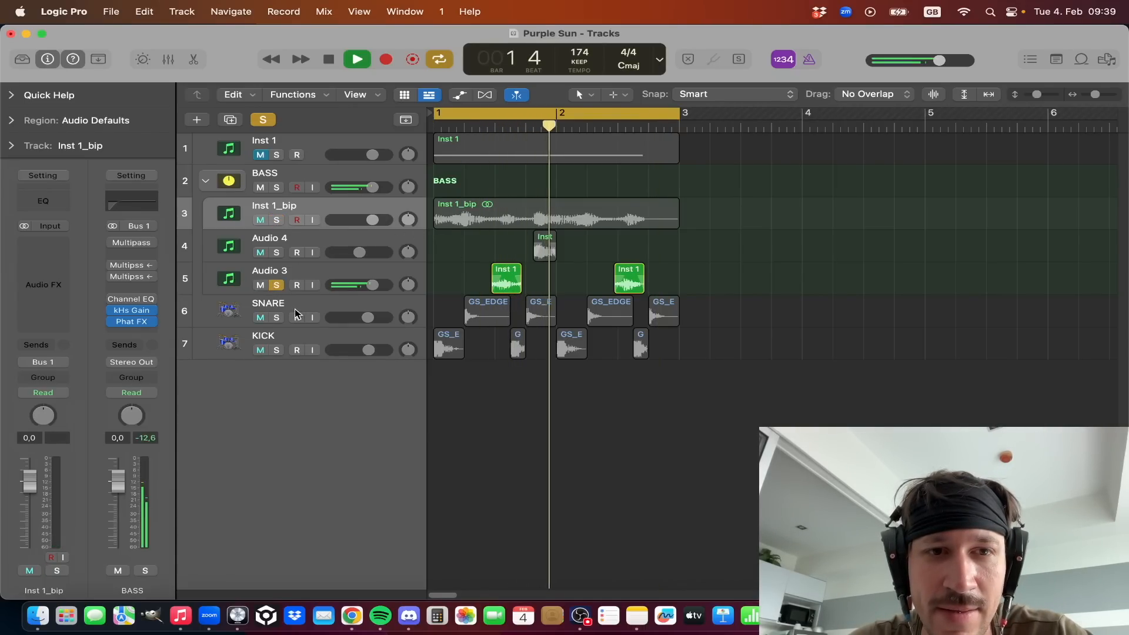
left_click(261, 271)
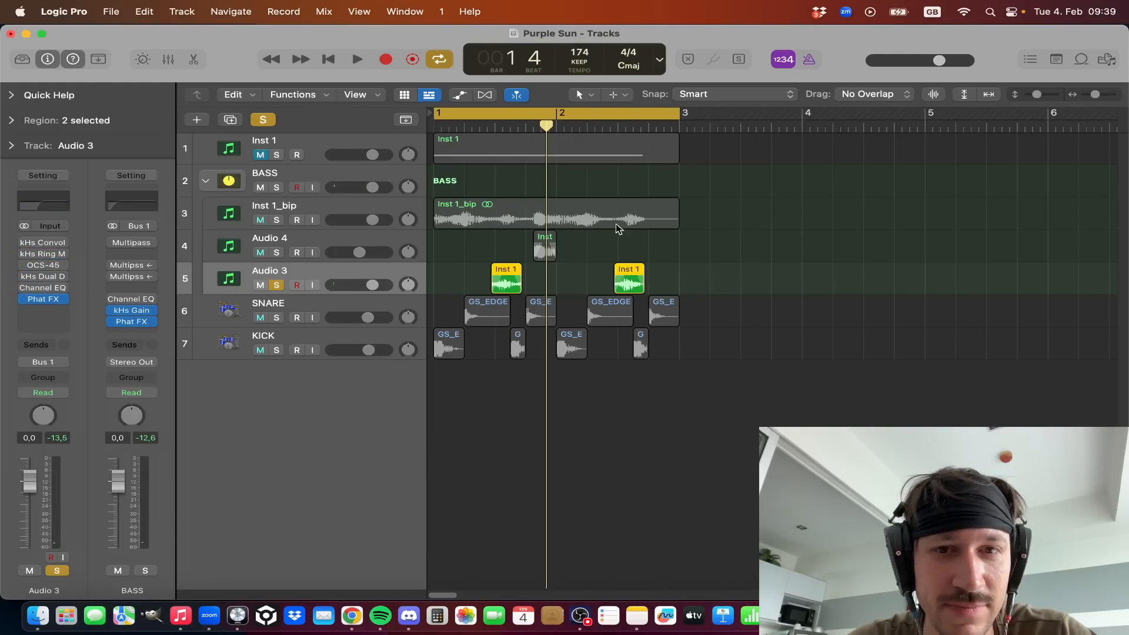
- Shorten the cycle range to roughly the second half of bar 1 and loop the first Audio 3 region
left_click_drag(492, 114, 556, 114)
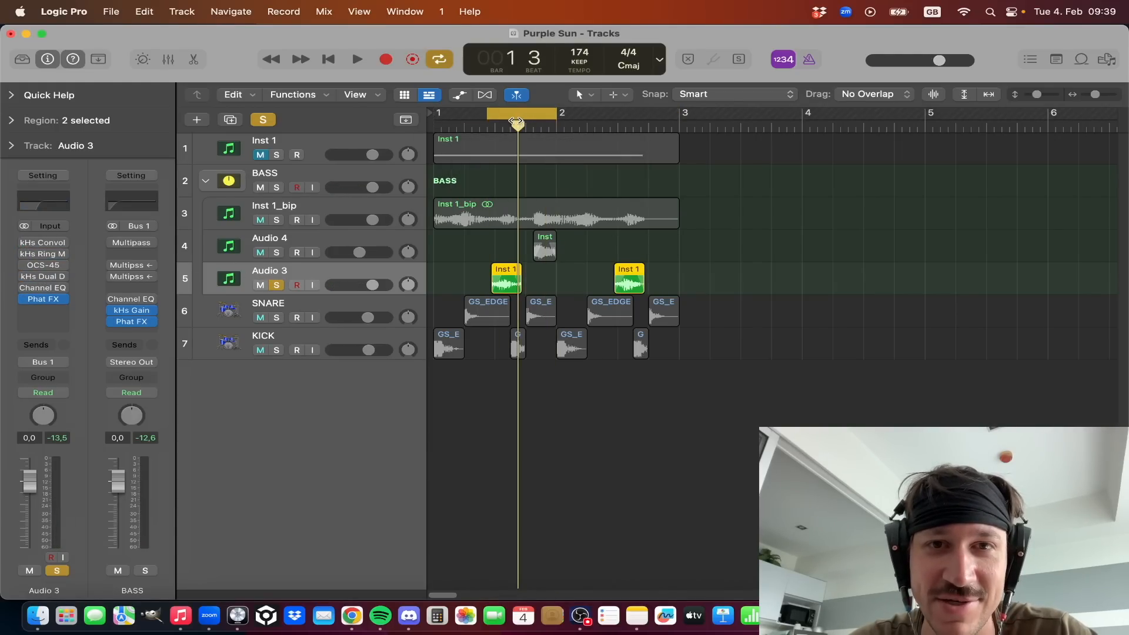
left_click(501, 114)
key("space")
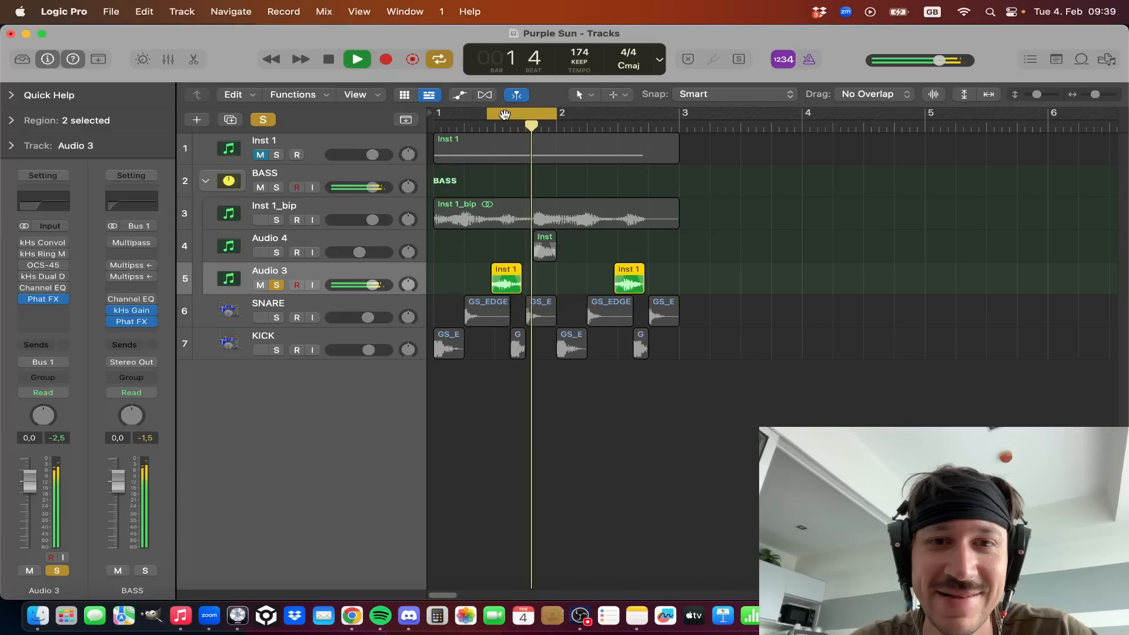
key("space")
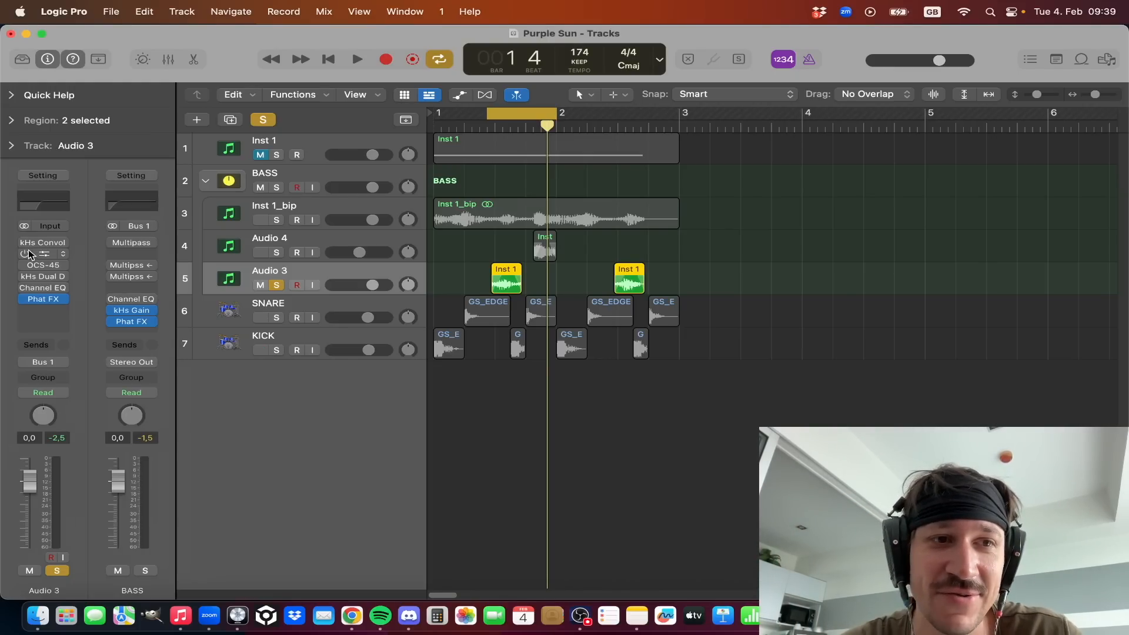
- Enable the kHs Convolver on Audio 3 during playback, open it and move its window clear of the regions
key("space")
left_click(27, 243)
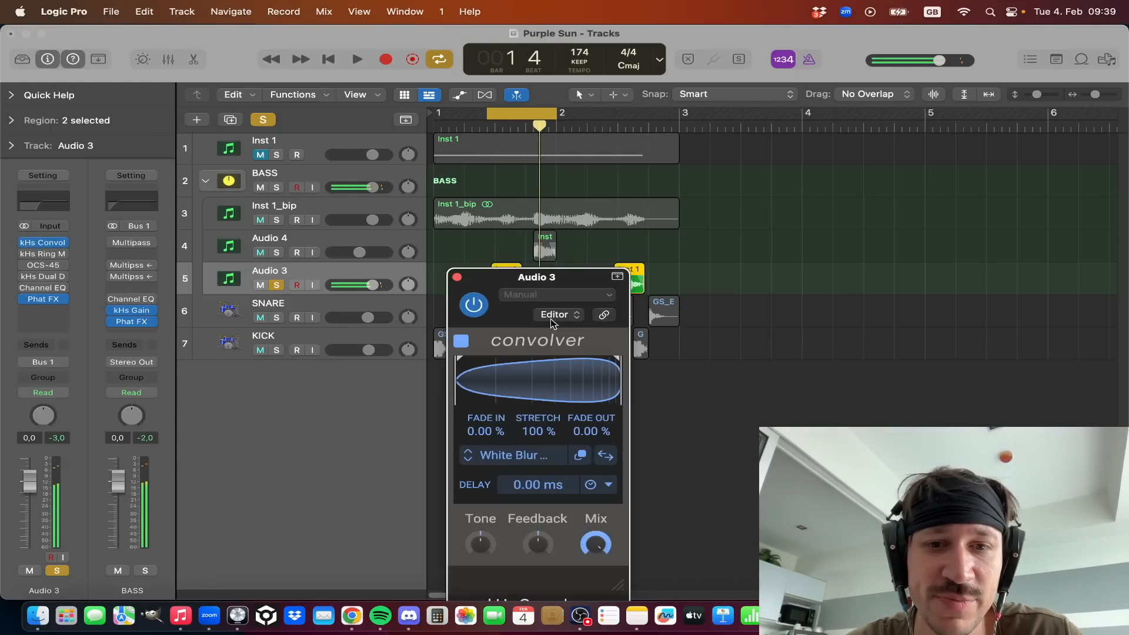
left_click_drag(560, 286, 324, 98)
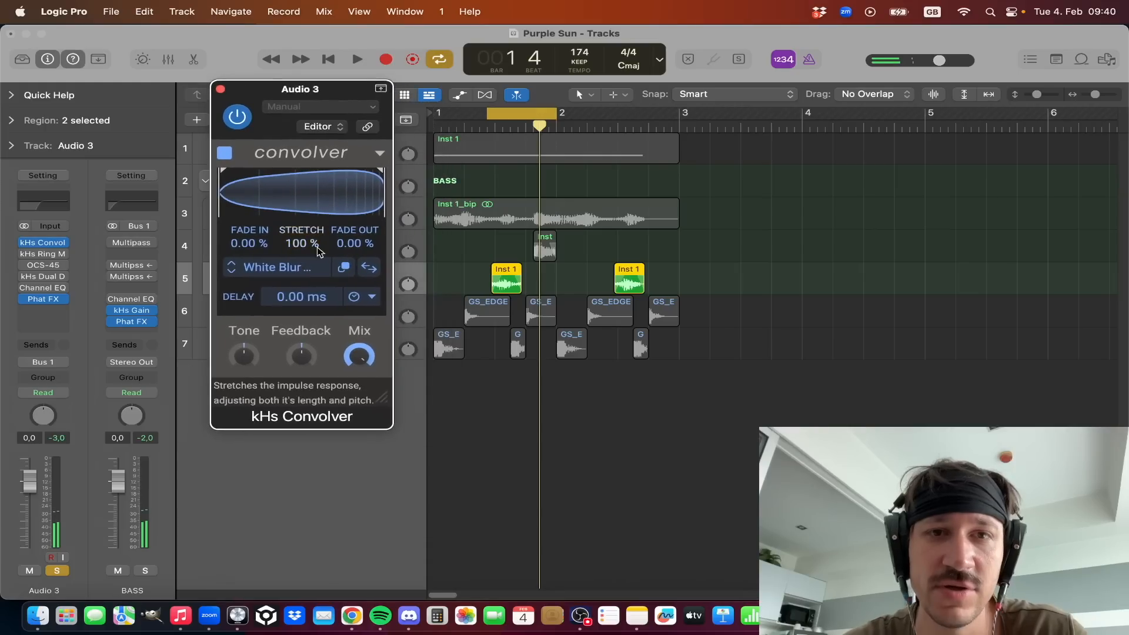
- Show which factory impulse response the Convolver on Audio 3 uses, then close its browser and the plug-in window
left_click(296, 268)
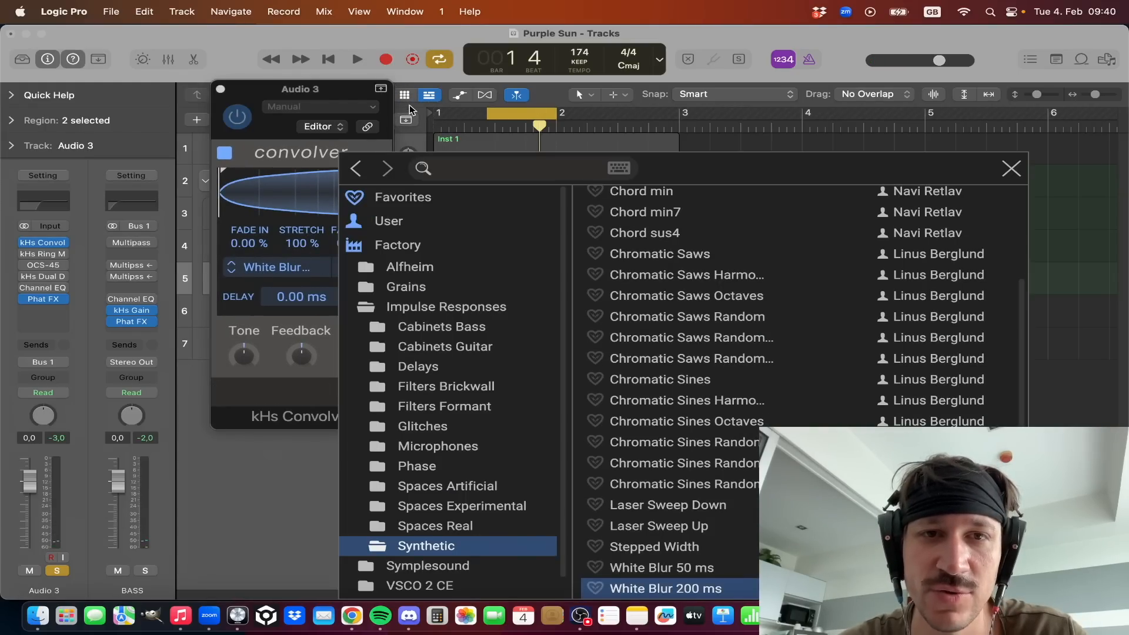
left_click(1016, 172)
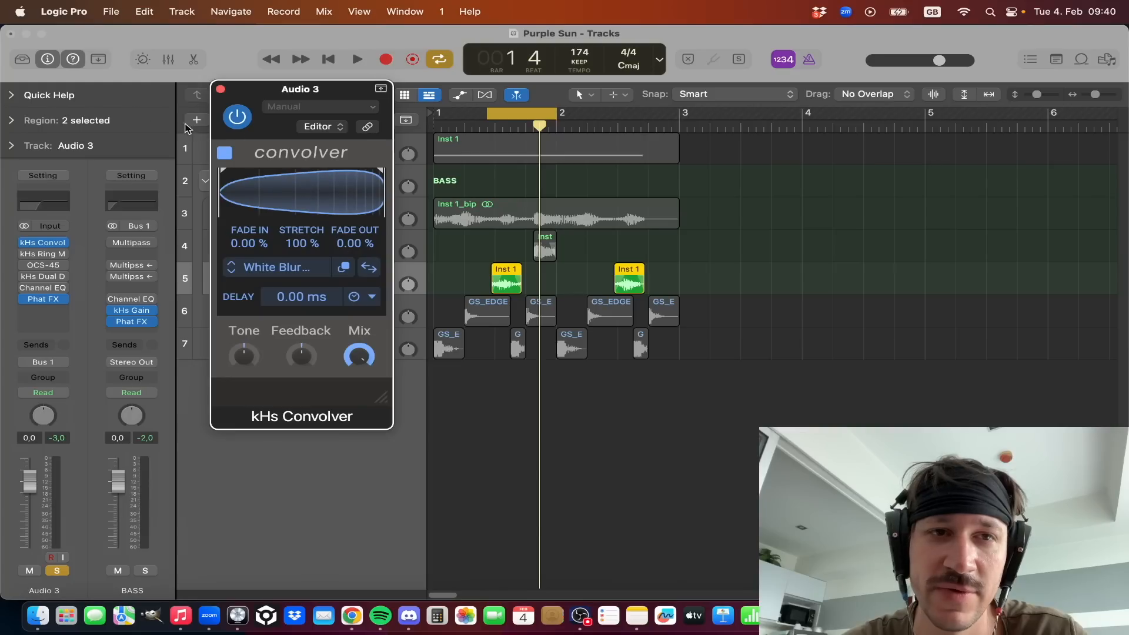
left_click(220, 90)
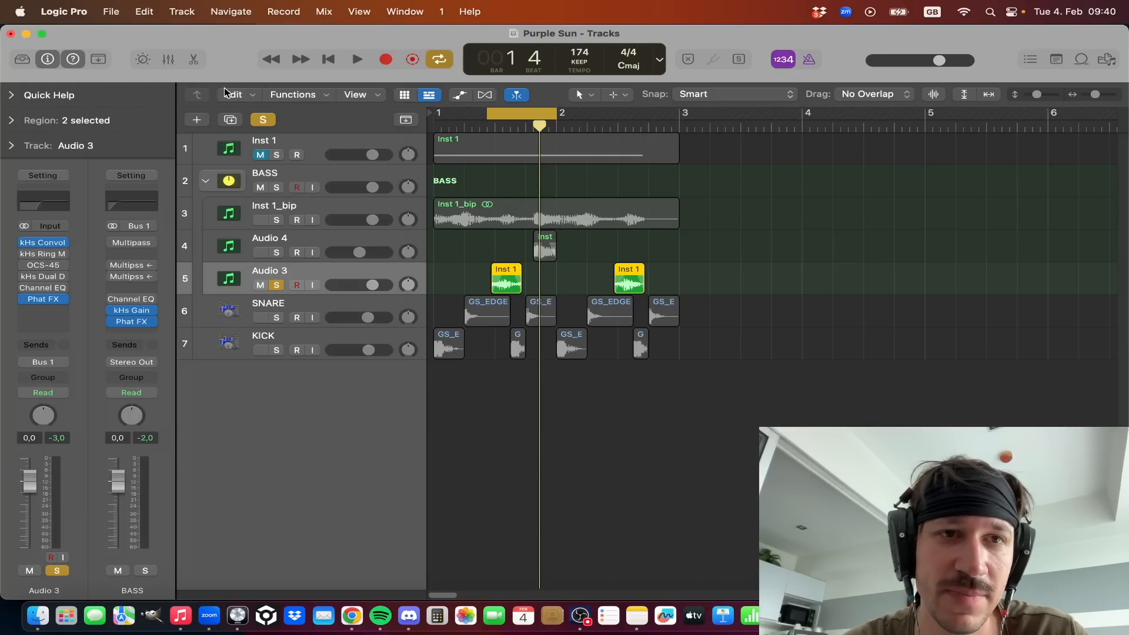
- Compare Audio 3 with the Convolver bypassed and active, temporarily soloing Inst 1_bip alongside it before listening to Audio 3 alone
left_click(63, 241)
left_click(25, 247)
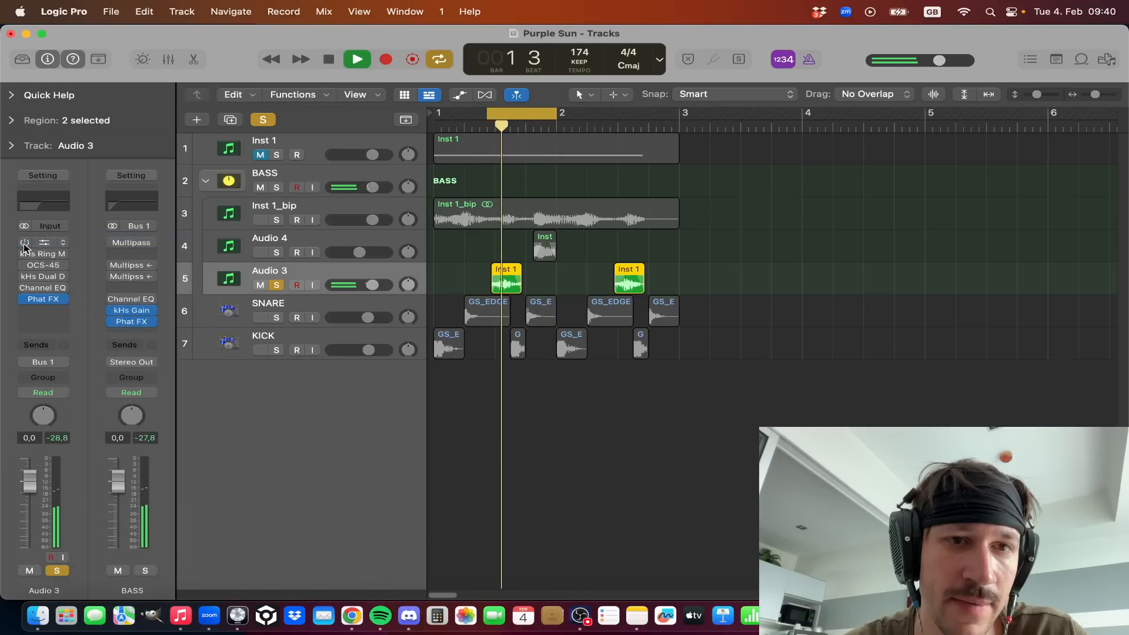
left_click(276, 219)
key("space")
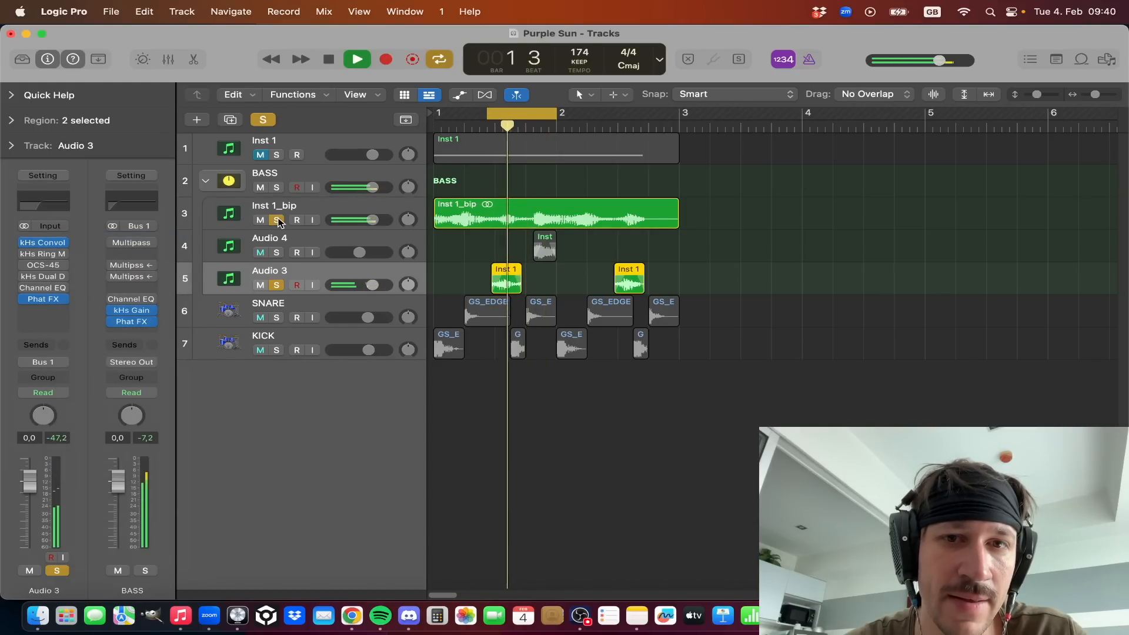
key("space")
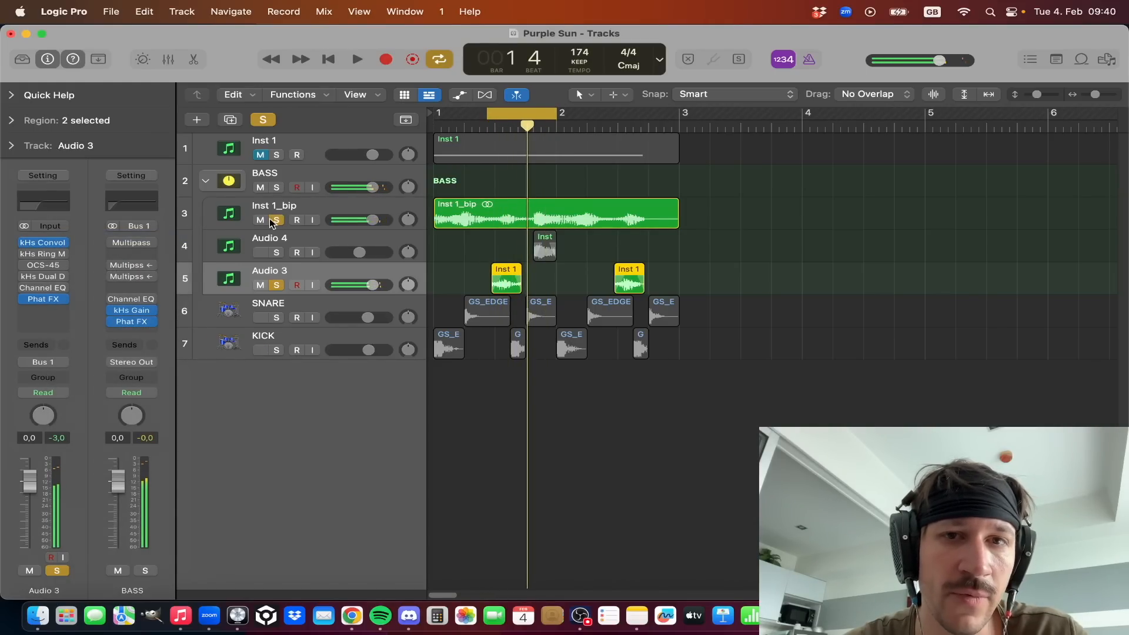
left_click(272, 220)
key("space")
key("space")
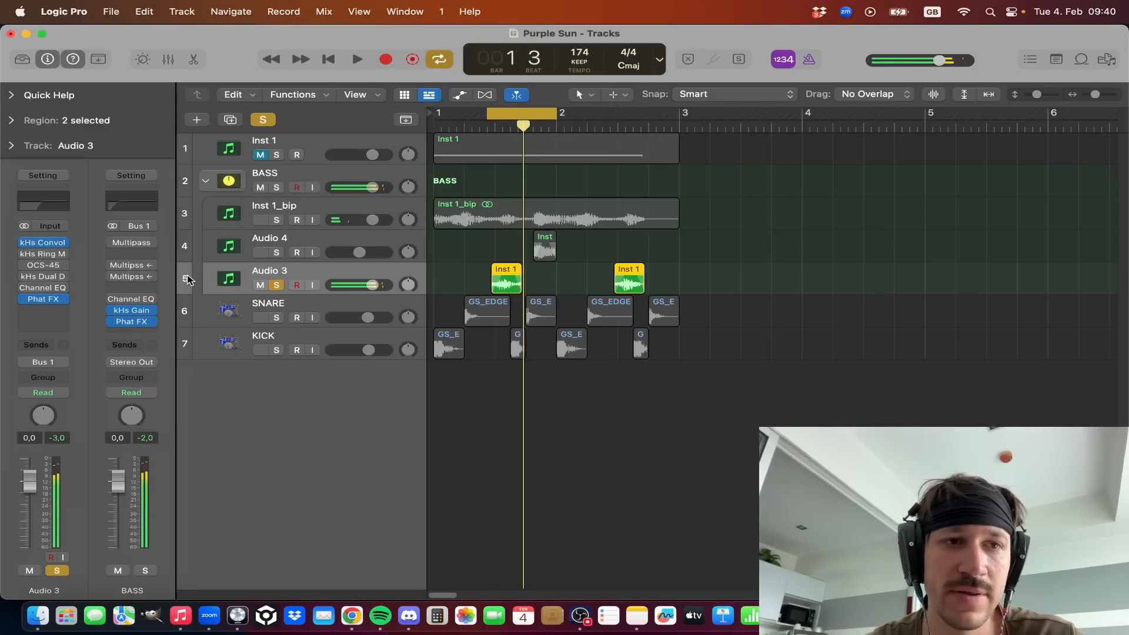
- Enable the kHs Ring Mod on Audio 3, open it, move its window clear of the regions and audition the loop
left_click(46, 253)
left_click_drag(500, 248, 365, 141)
key("space")
key("space")
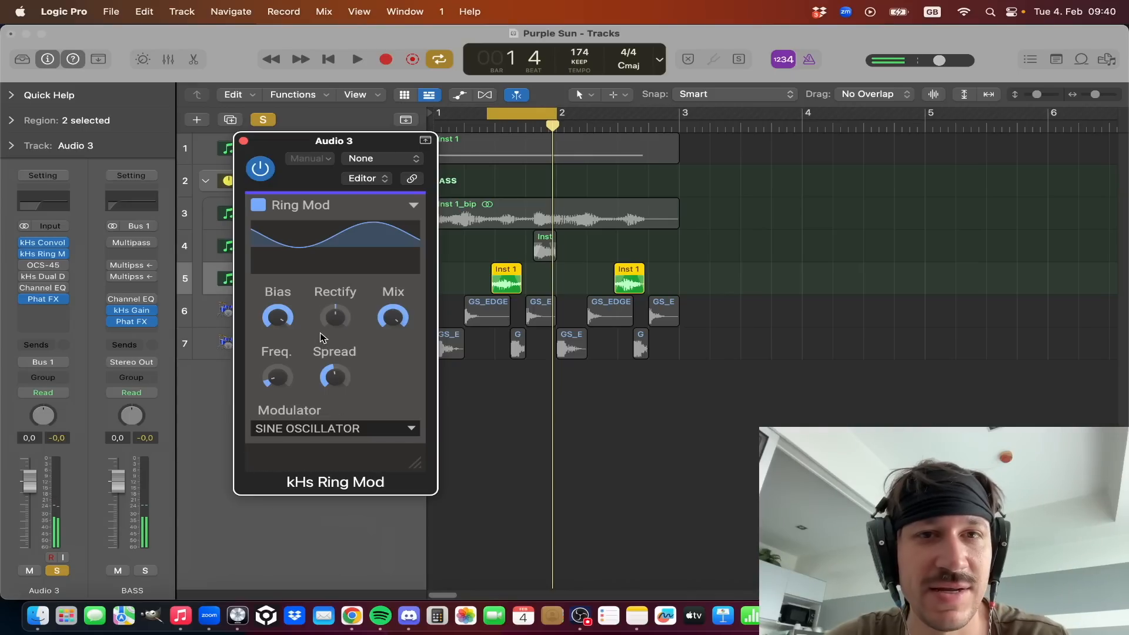
- Examine the Ring Mod's Bias and Freq. settings, listen to the loop again and close the plug-in window
mouse_move(287, 319)
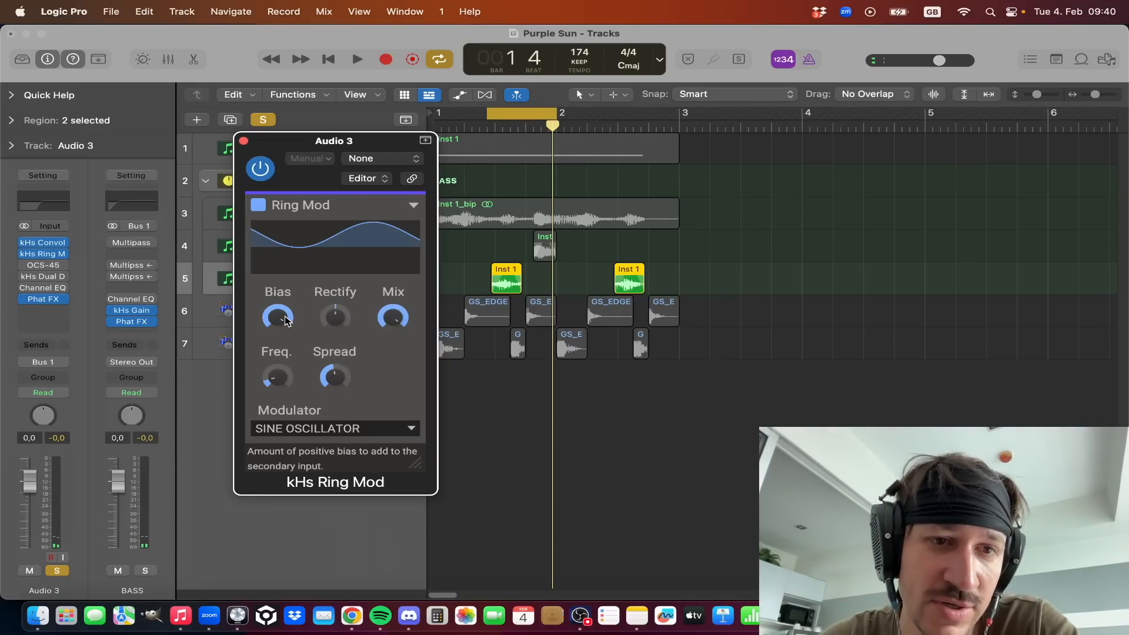
mouse_move(283, 384)
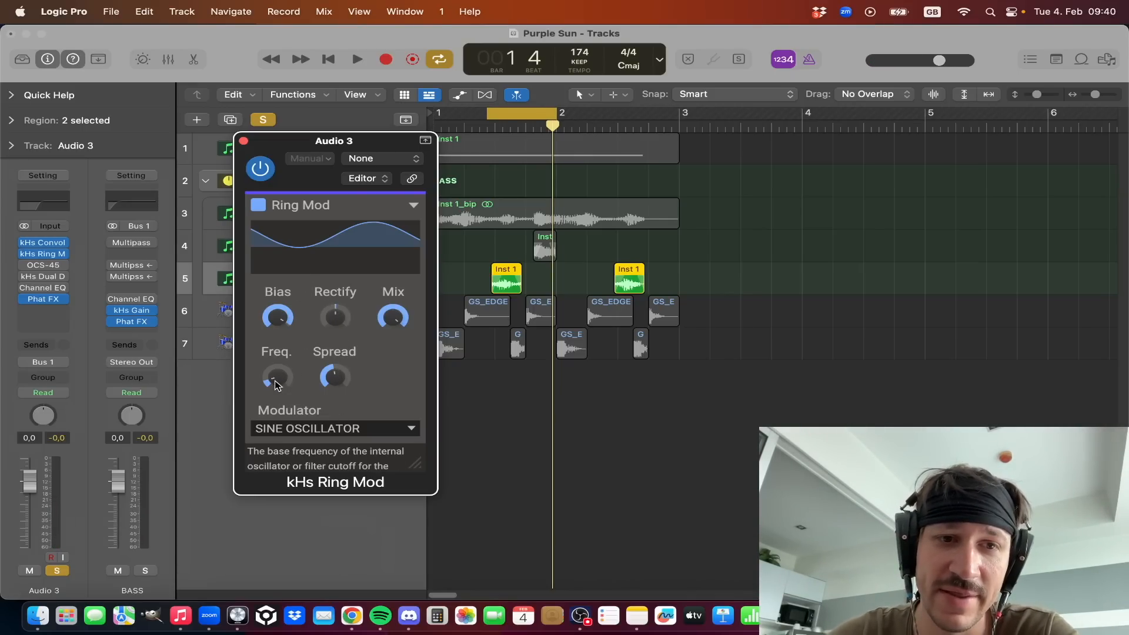
mouse_move(274, 380)
left_mouse_down()
mouse_move(274, 371)
mouse_move(275, 385)
left_mouse_up()
key("space")
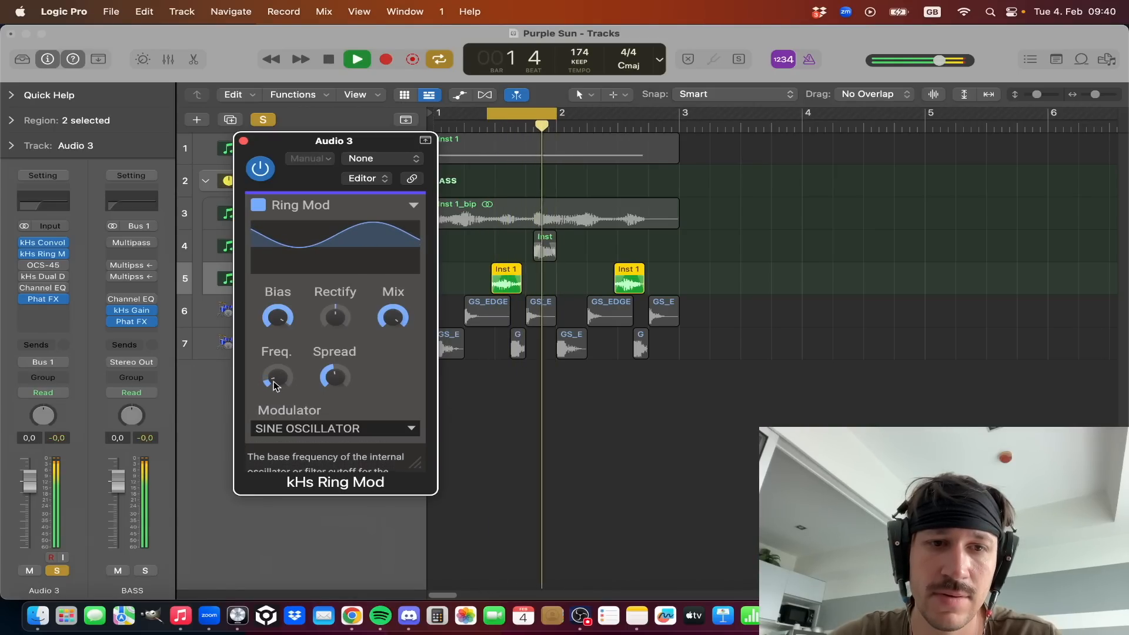
key("space")
left_click(243, 141)
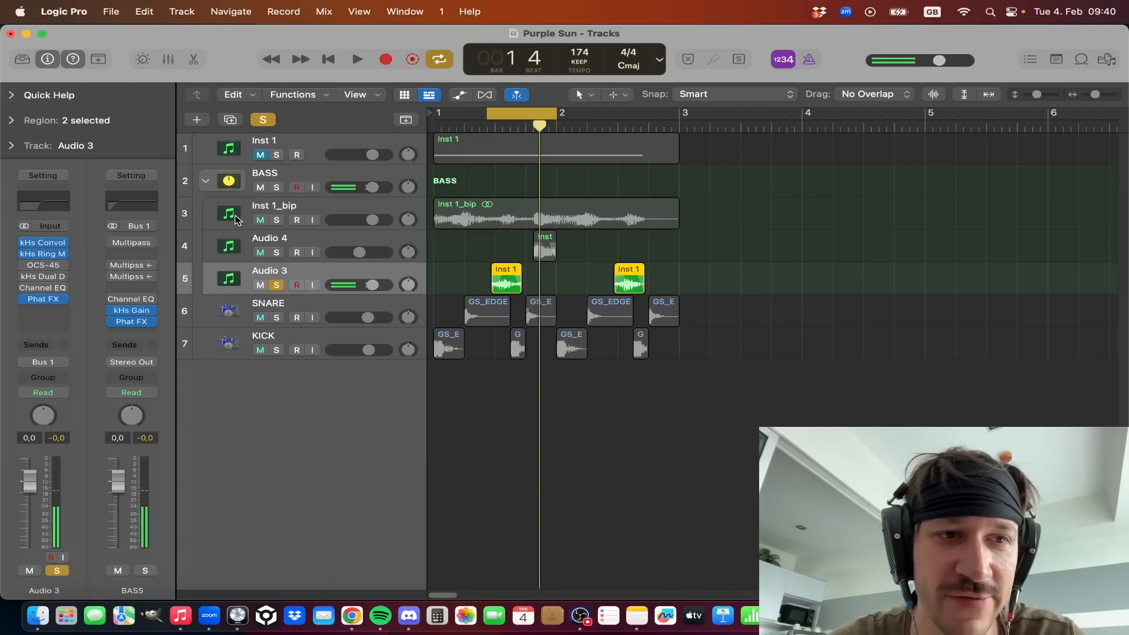
- Enable the OCS-45 cassette simulation on Audio 3, open it to show its settings, audition the loop and close it
left_click(53, 265)
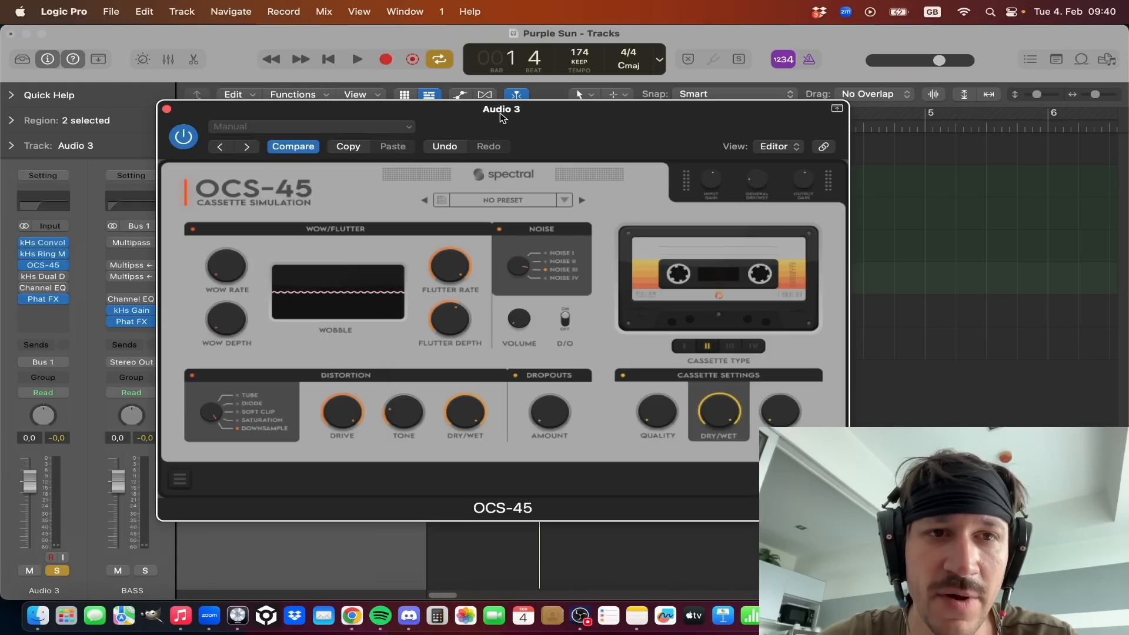
left_click_drag(501, 118, 424, 97)
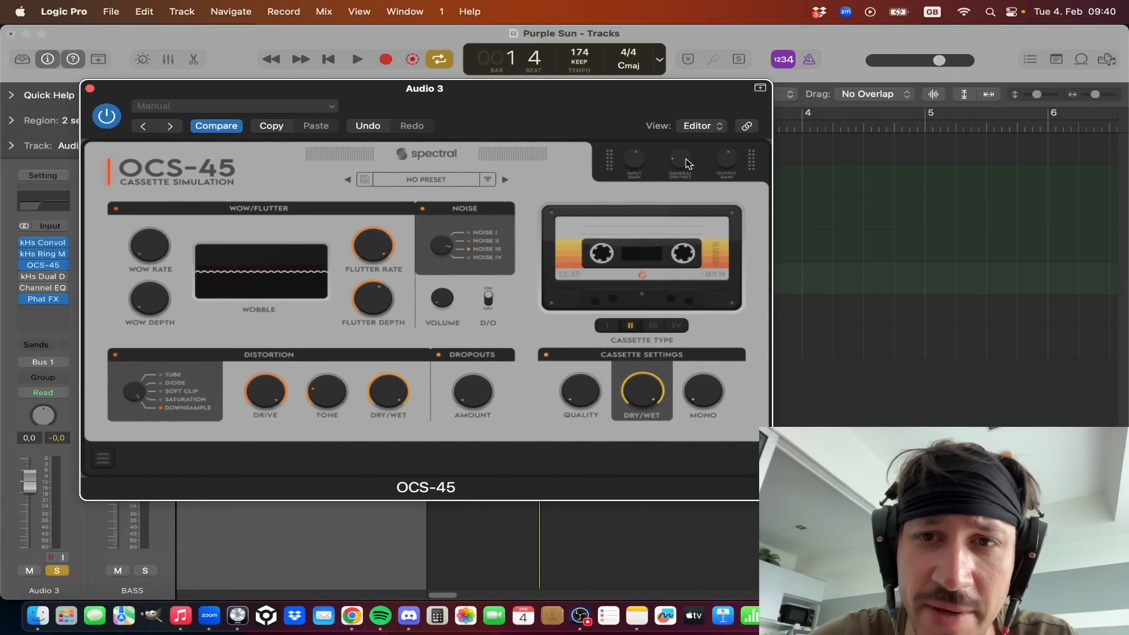
key("space")
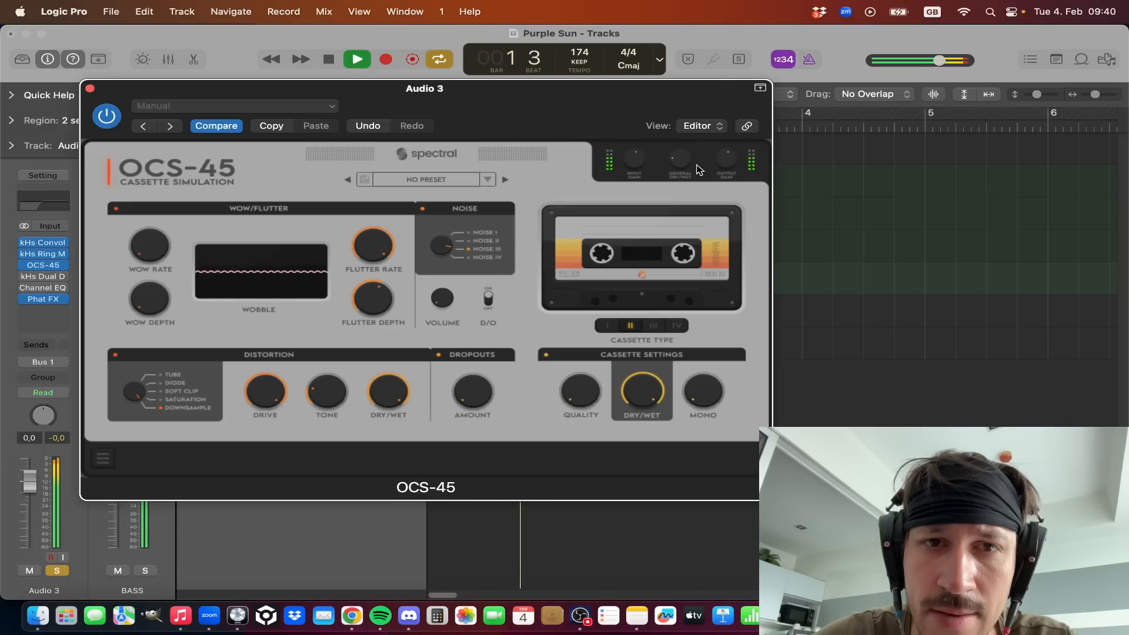
key("space")
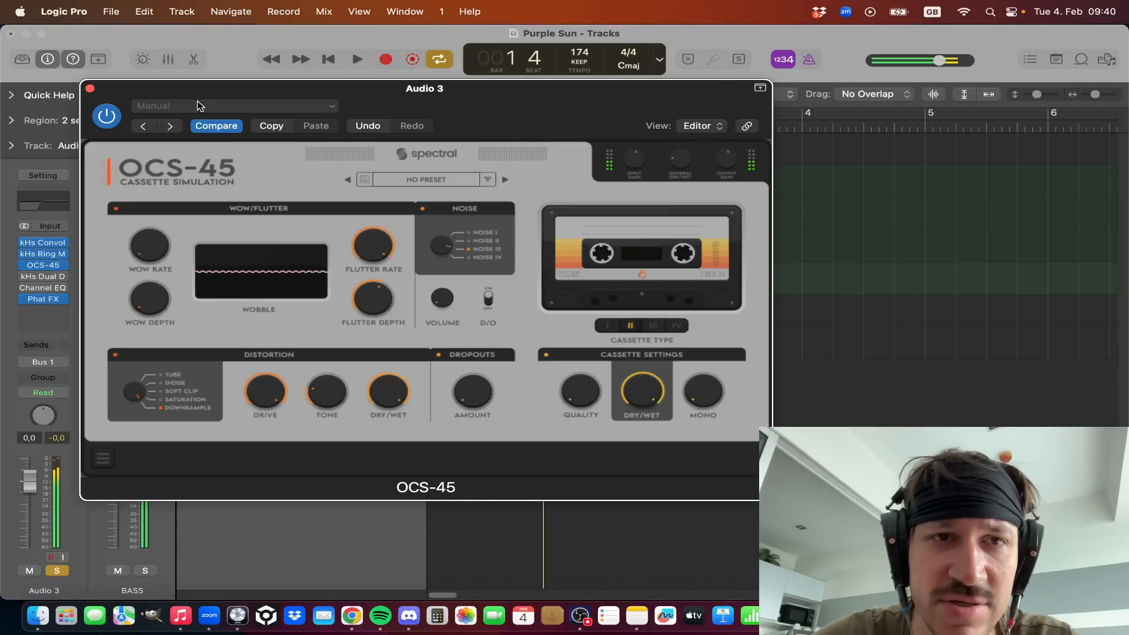
left_click(90, 89)
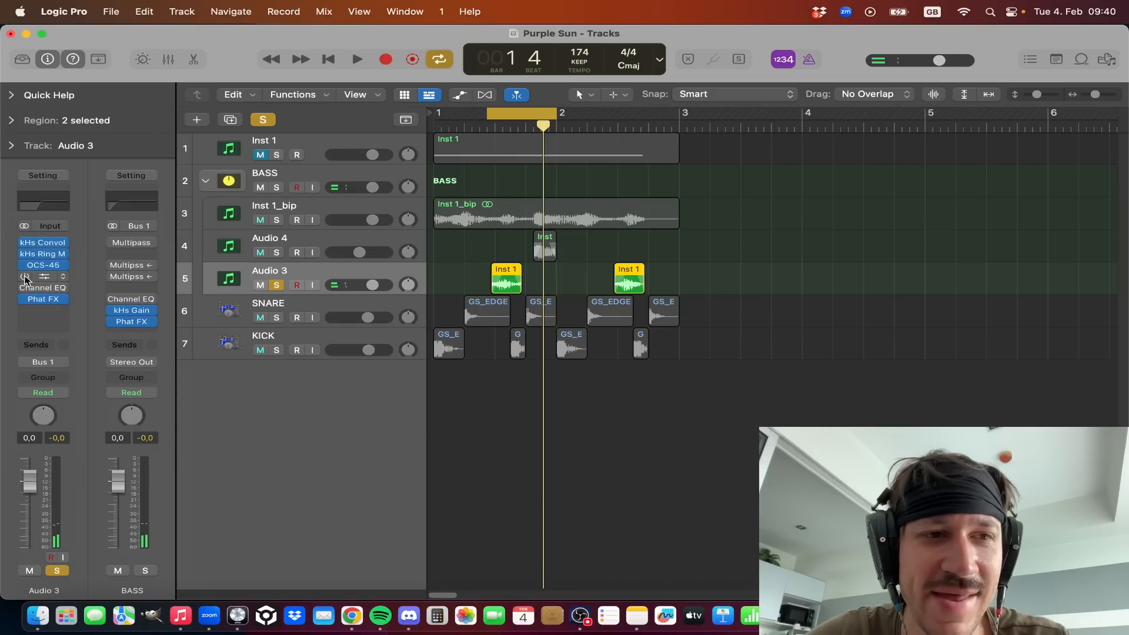
- Enable the kHs Dual Delay on Audio 3 and play the loop to hear its effect
left_click(45, 278)
key("space")
key("space")
key("space")
key("space")
left_click(426, 251)
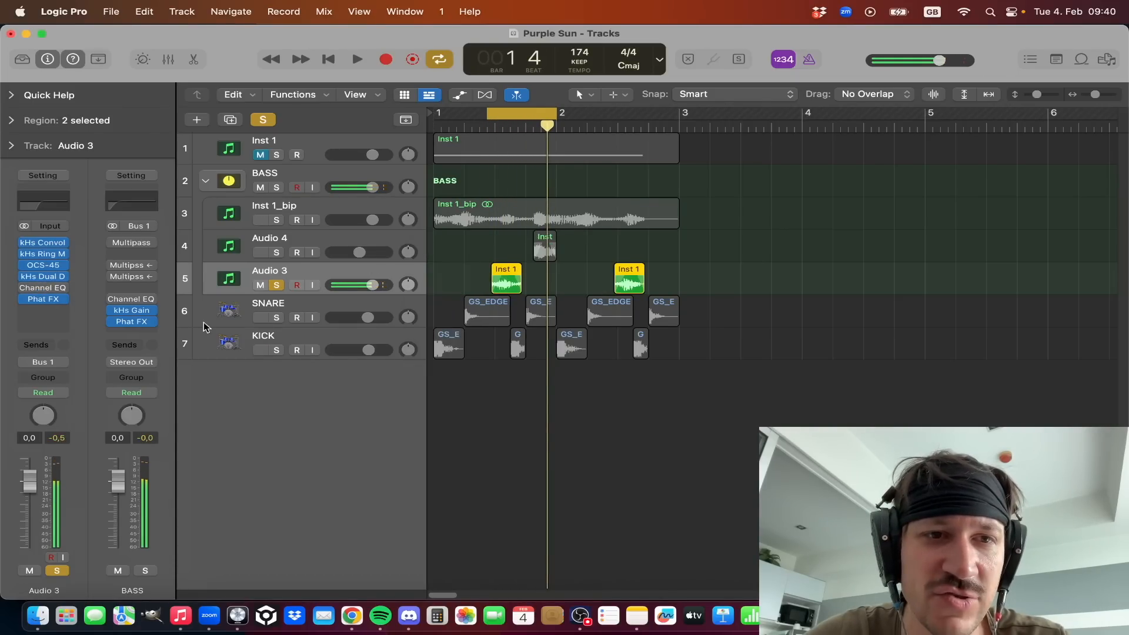
- Enable the Channel EQ on Audio 3, open it to show its low cut and play the loop
left_click(43, 288)
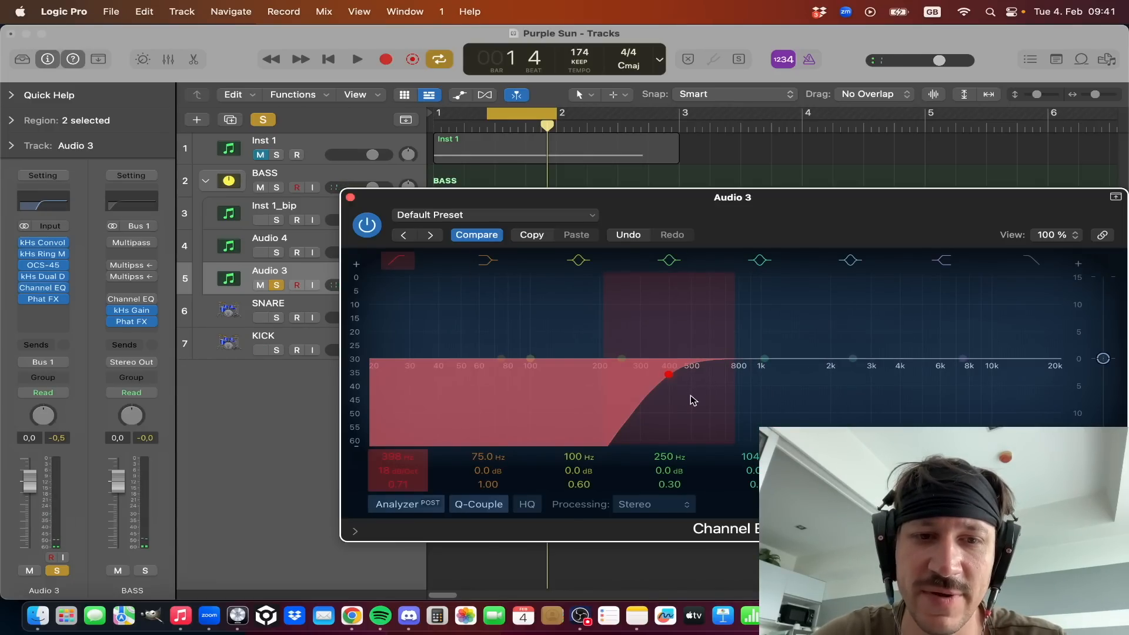
key("space")
key("space")
- Solo Inst 1_bip together with Audio 3, play both tracks and close the Channel EQ window
left_click(276, 220)
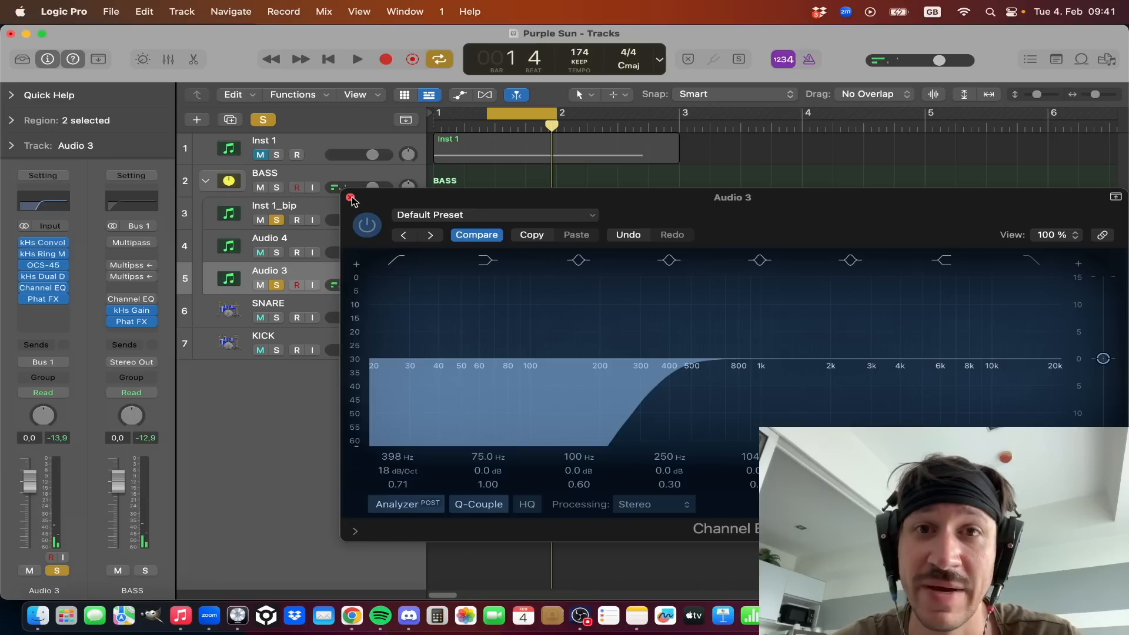
key("space")
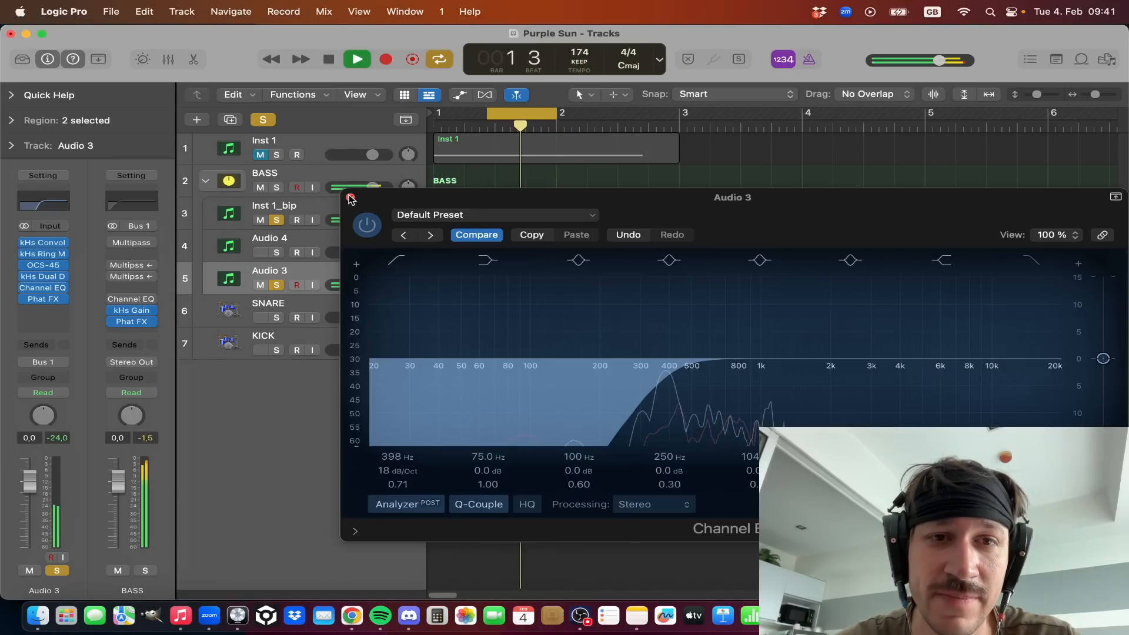
left_click(349, 199)
key("space")
- Extend the cycle range to bars 1 and 2 and play the soloed Inst 1_bip and Audio 3 layers repeatedly
left_click_drag(476, 117, 570, 146)
key("space")
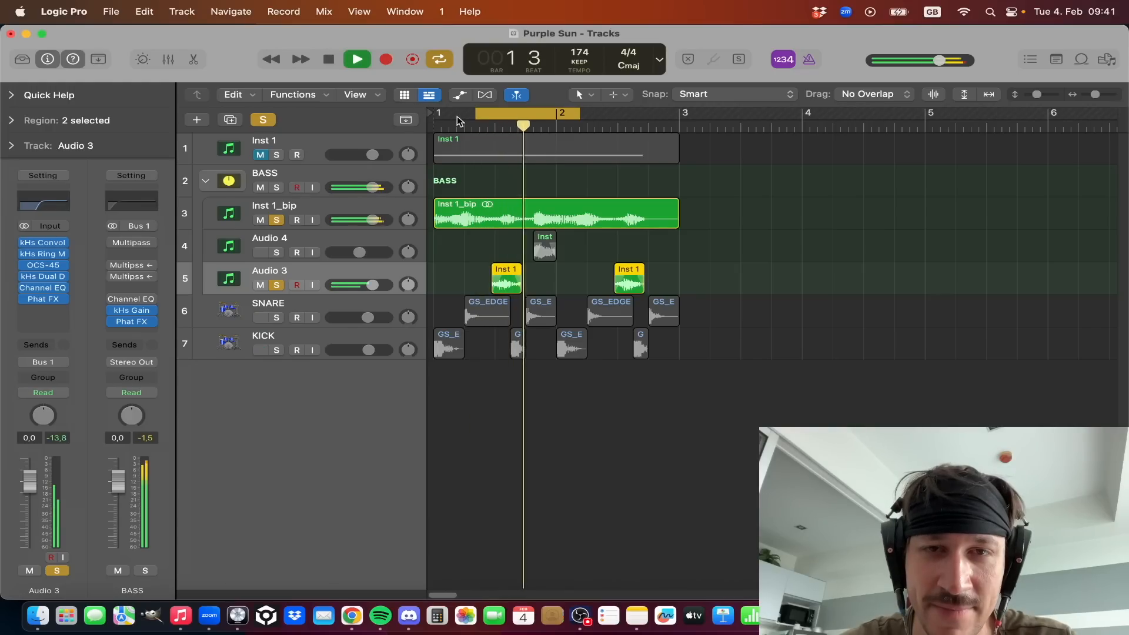
key("space")
left_click_drag(437, 117, 690, 127)
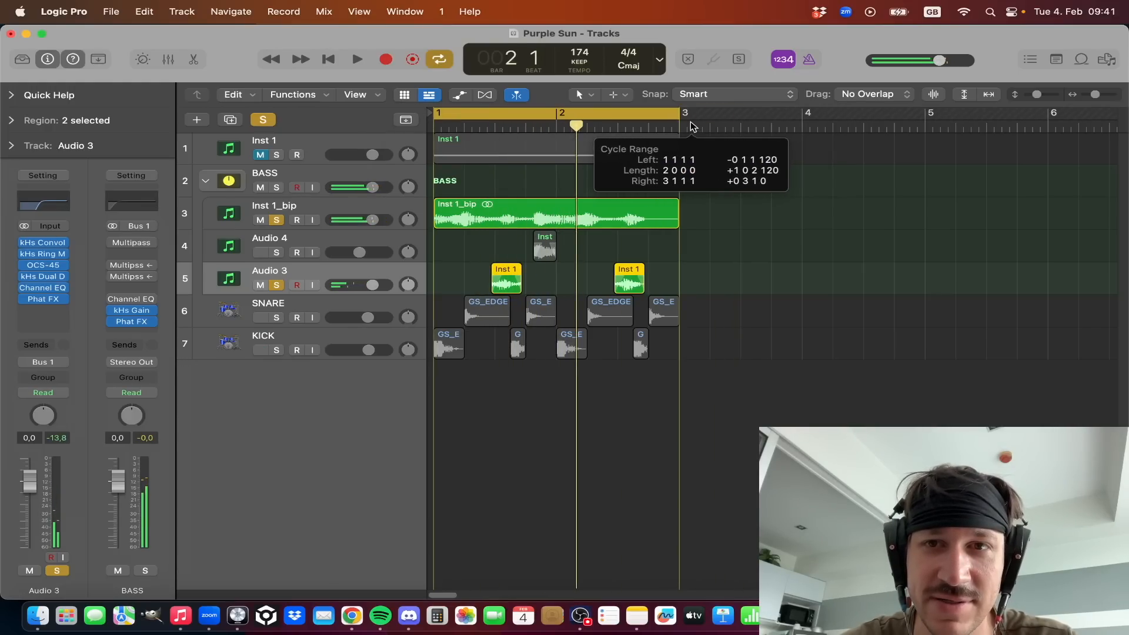
key("space")
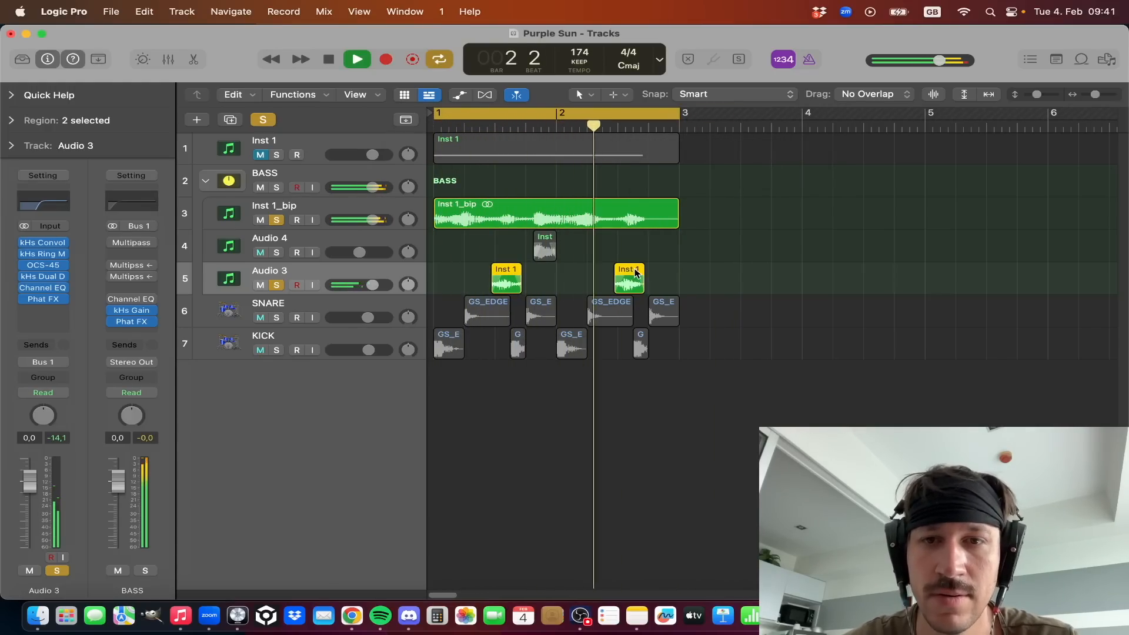
key("space")
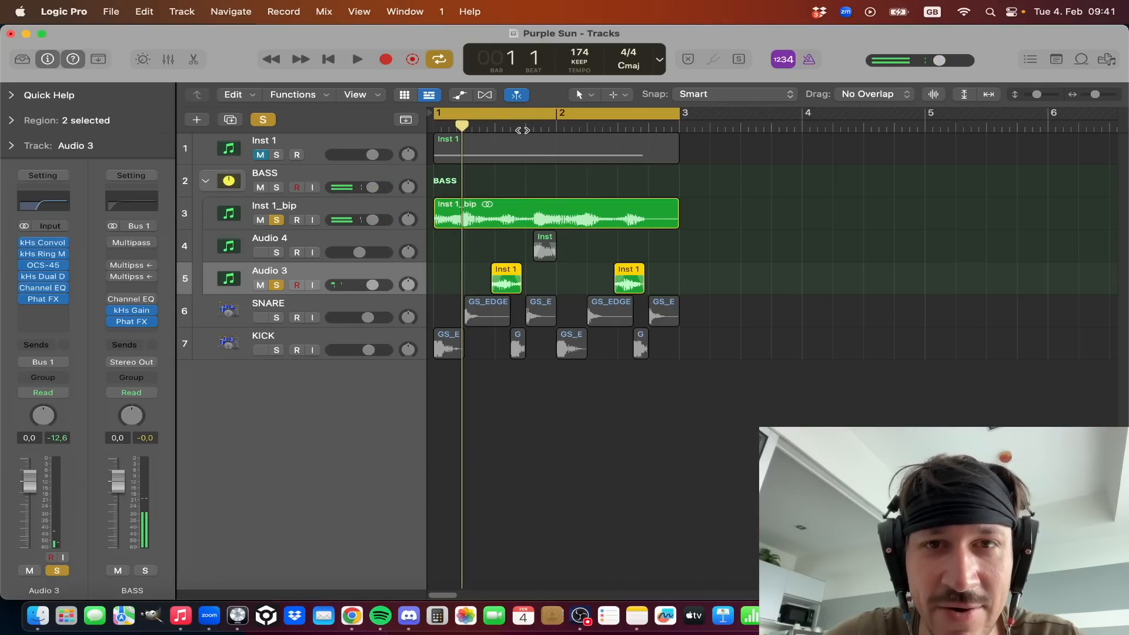
key("space")
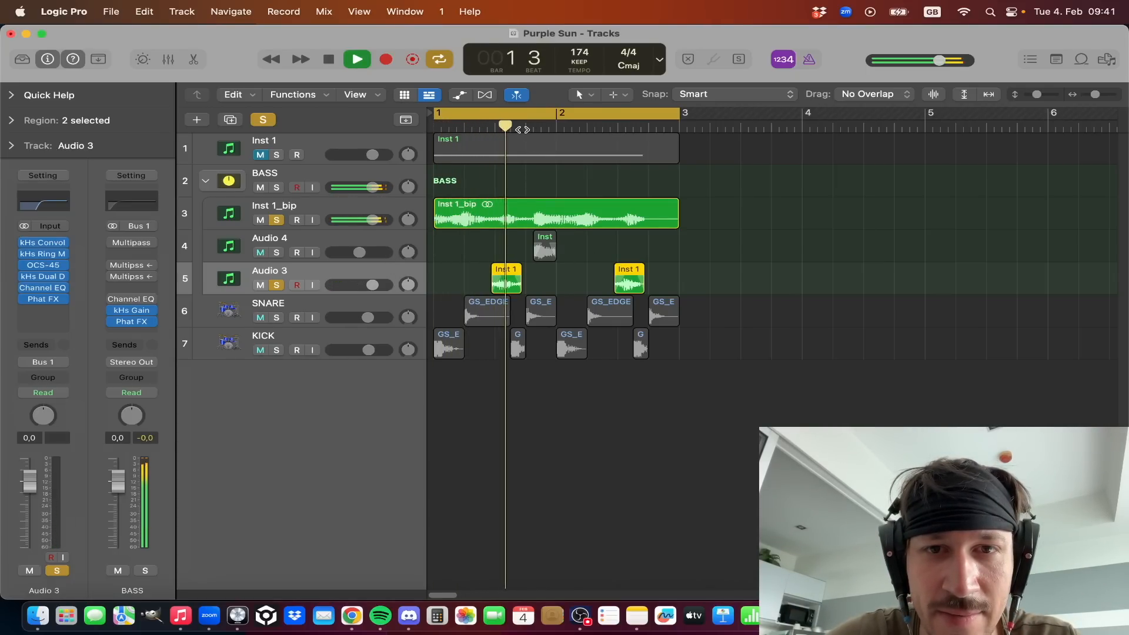
left_click(532, 127)
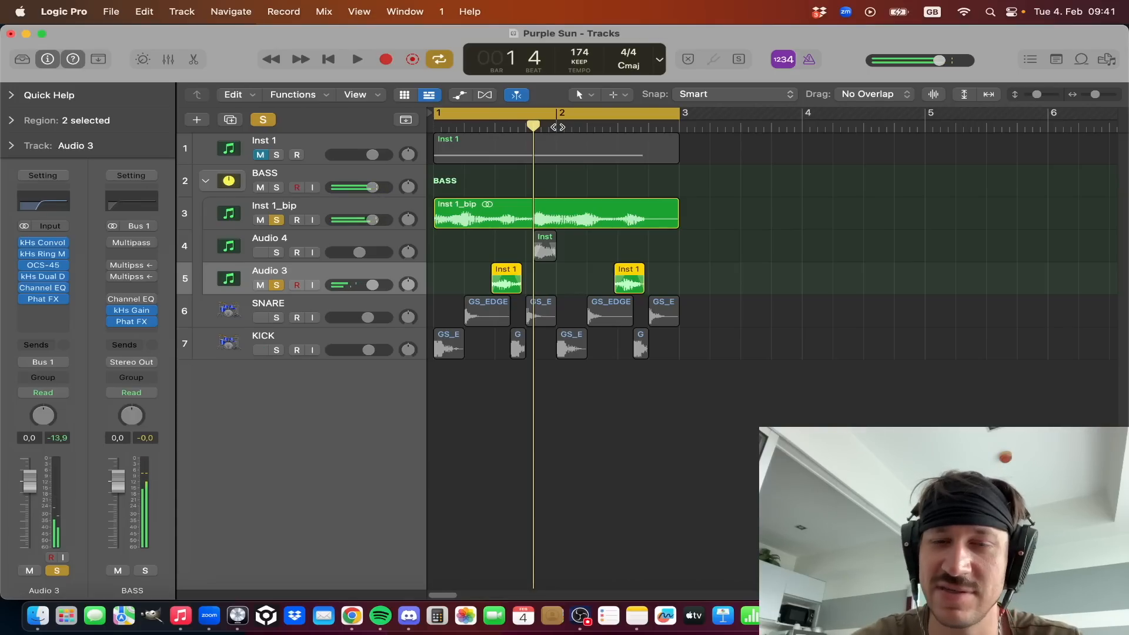
key("space")
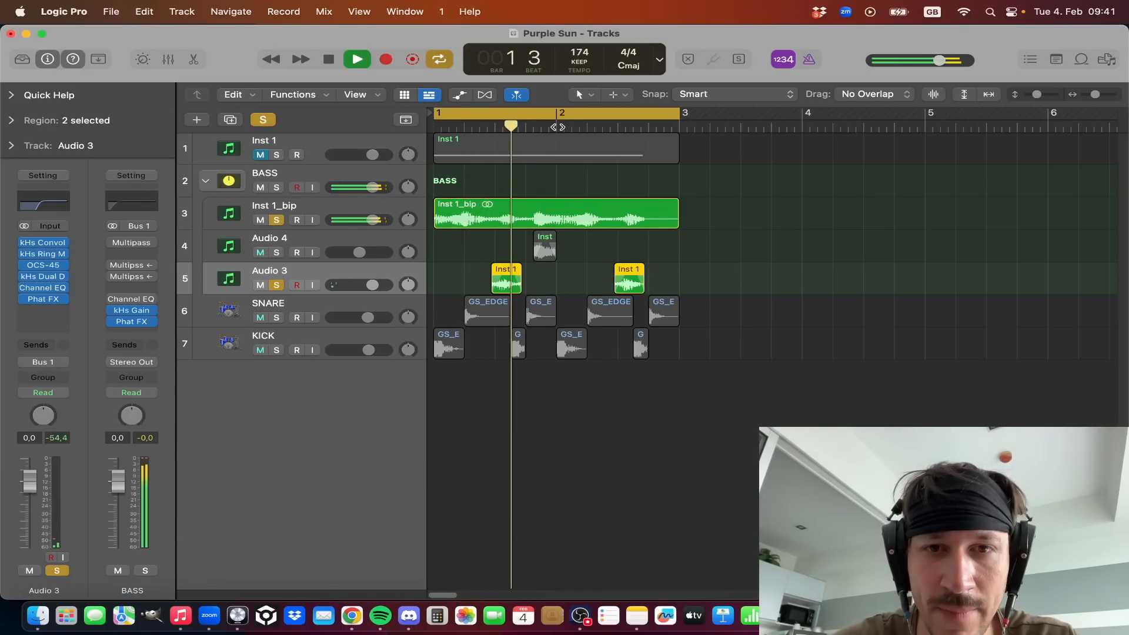
key("space")
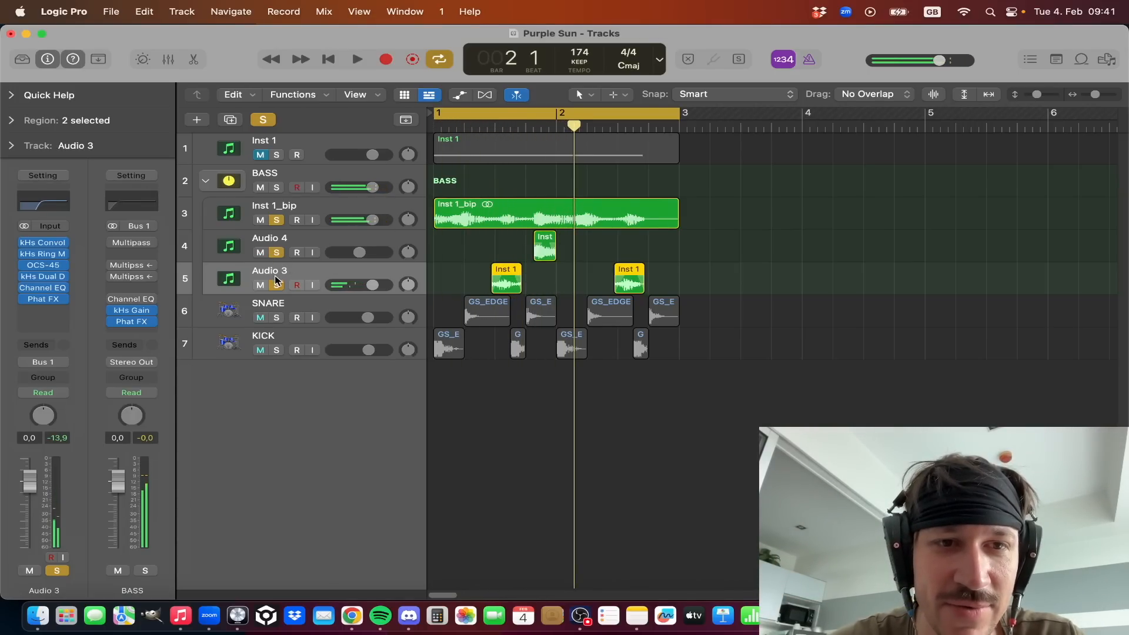
- Solo Audio 4 in place of Audio 3 and play it together with Inst 1_bip
left_click(277, 284)
left_click(276, 219)
key("space")
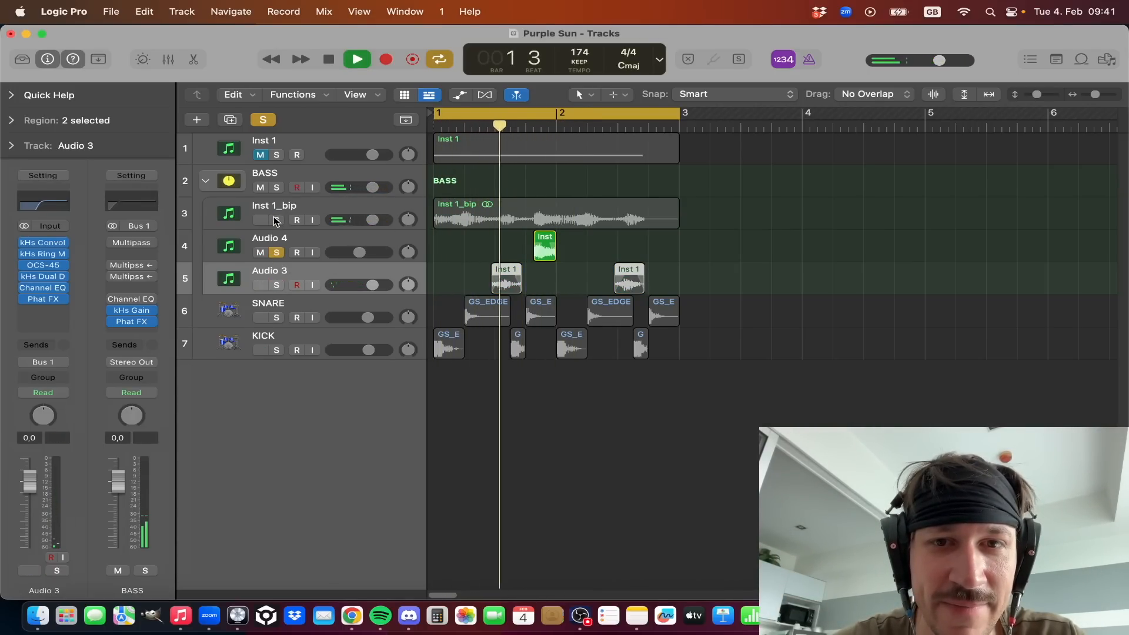
left_click(276, 220)
key("space")
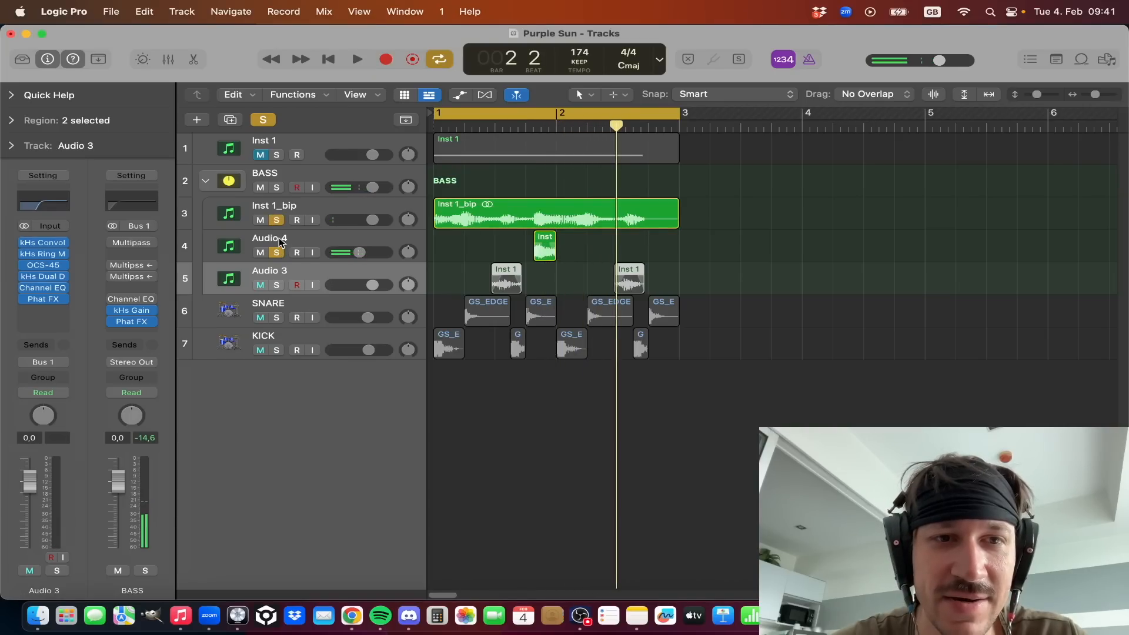
- Leave only Audio 4 soloed and select the track to show its effects chain
left_click(280, 242)
left_click(274, 281)
left_click(276, 285)
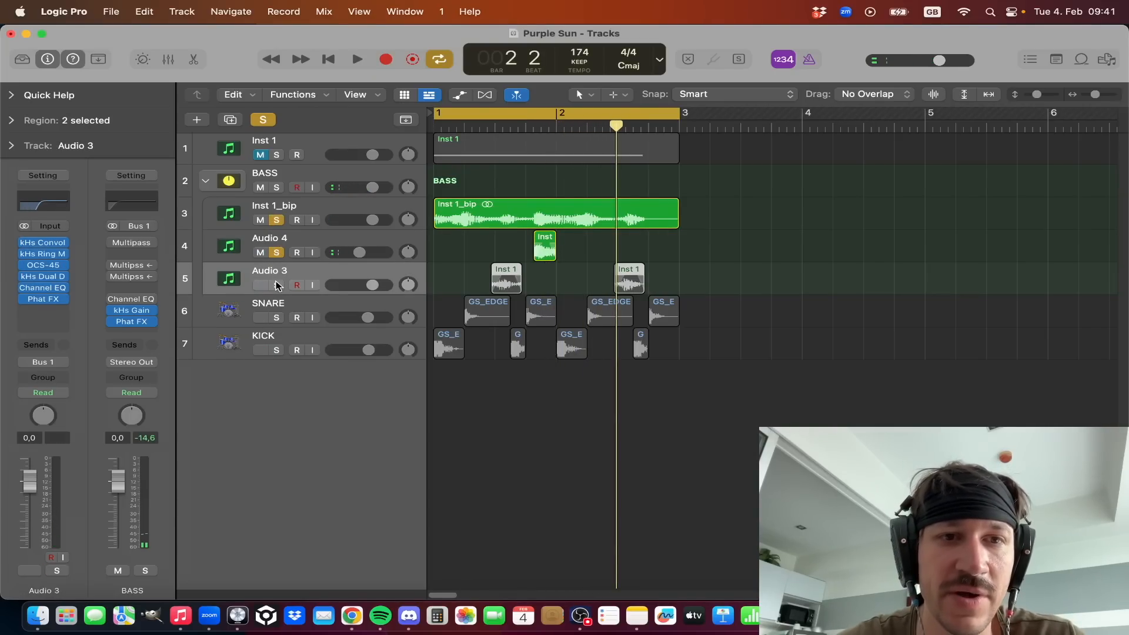
left_click(276, 220)
left_click(278, 238)
left_click(276, 285)
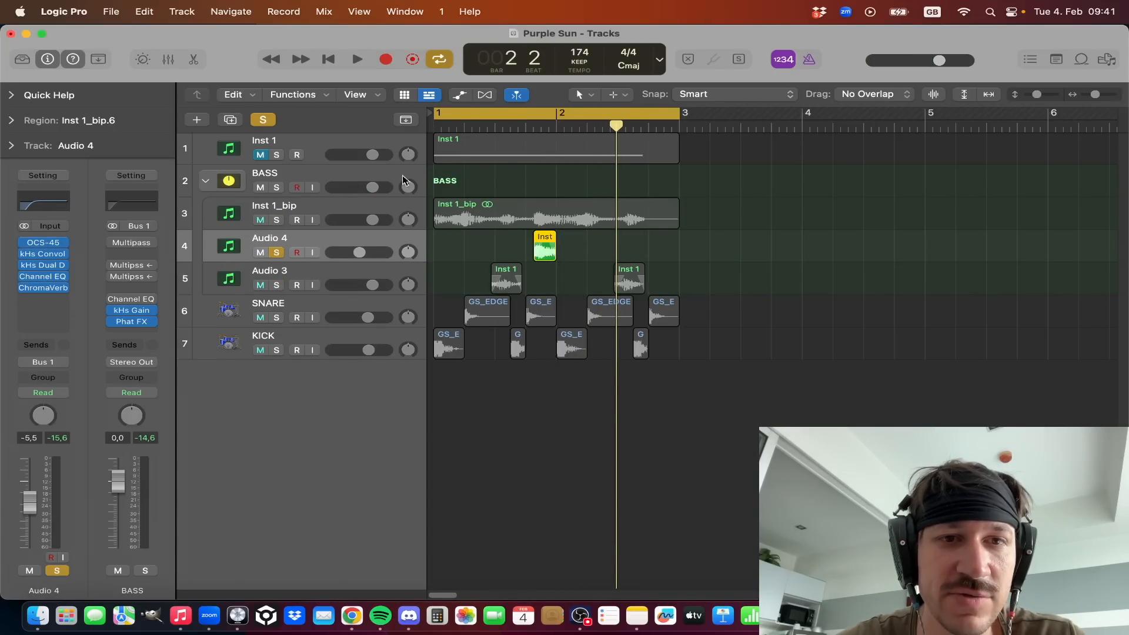
- Cycle the stretch around the Audio 4 region and bypass its OCS-45, kHs Convolver, kHs Dual Delay and Channel EQ
left_click_drag(541, 112, 567, 119)
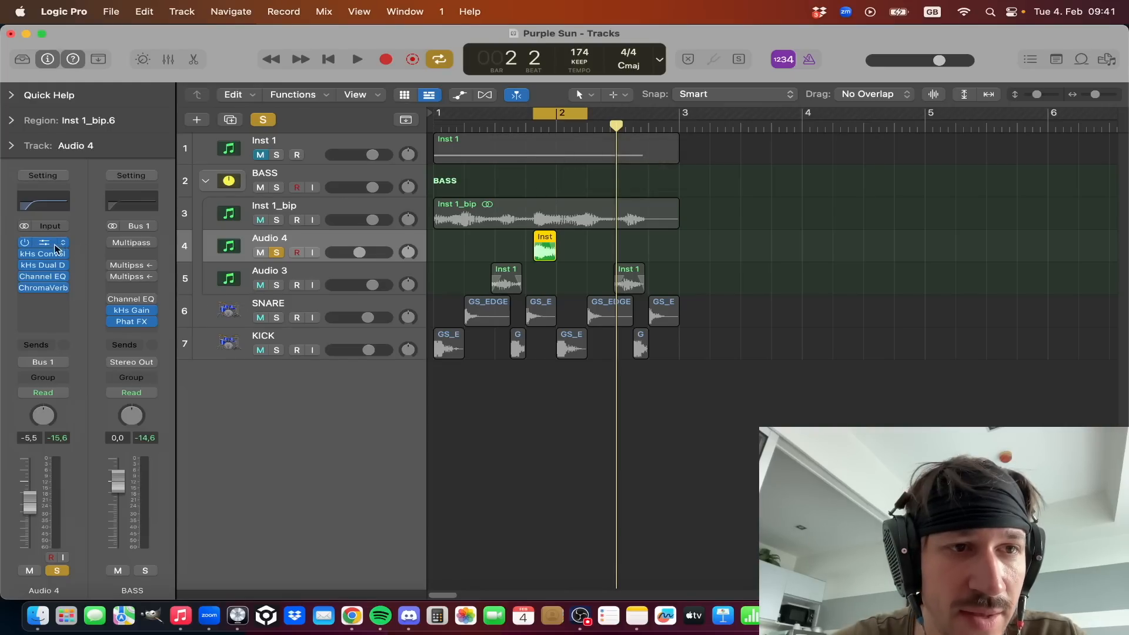
left_click(26, 252)
left_click(27, 279)
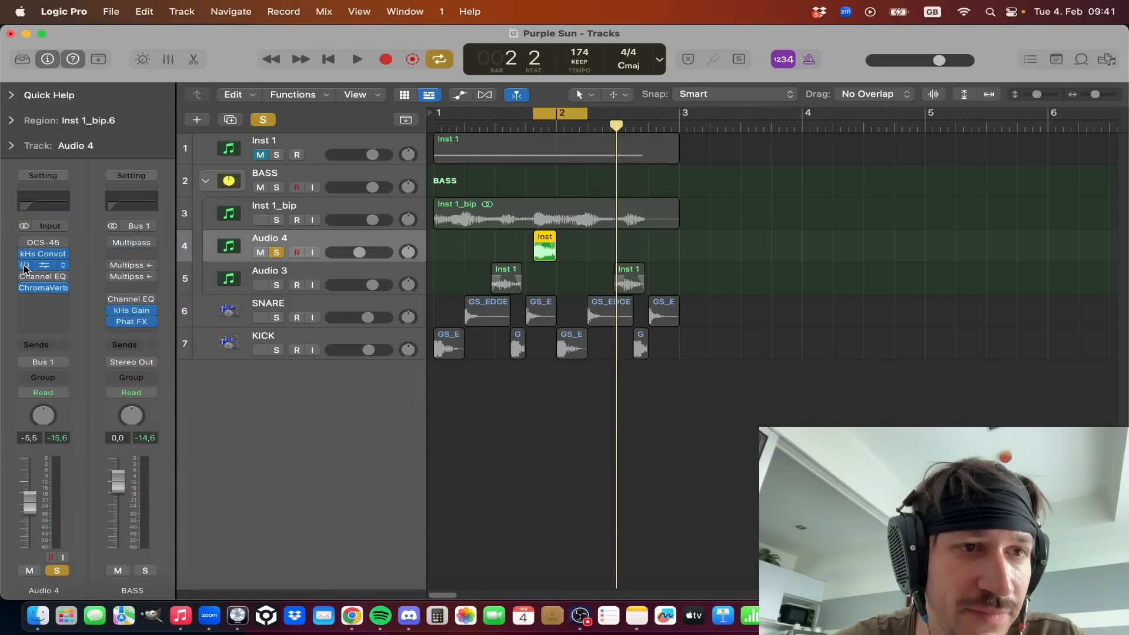
- Re-enable OCS-45 on Audio 4, inspect its settings while playing the cycled section, and close the plug-in window
left_click(43, 243)
key("space")
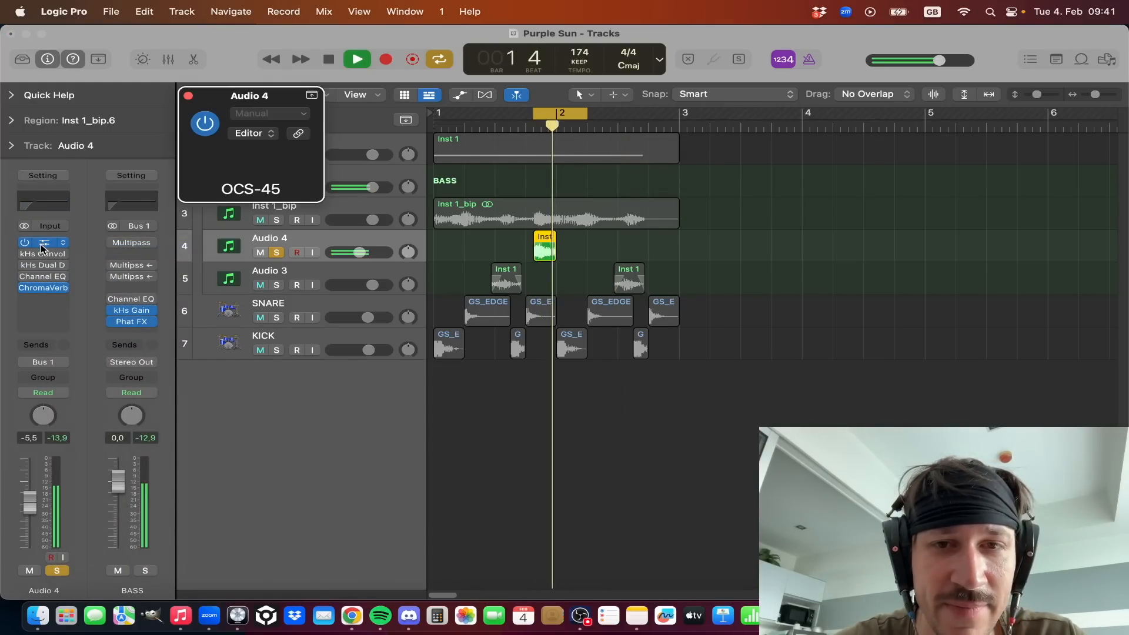
key("space")
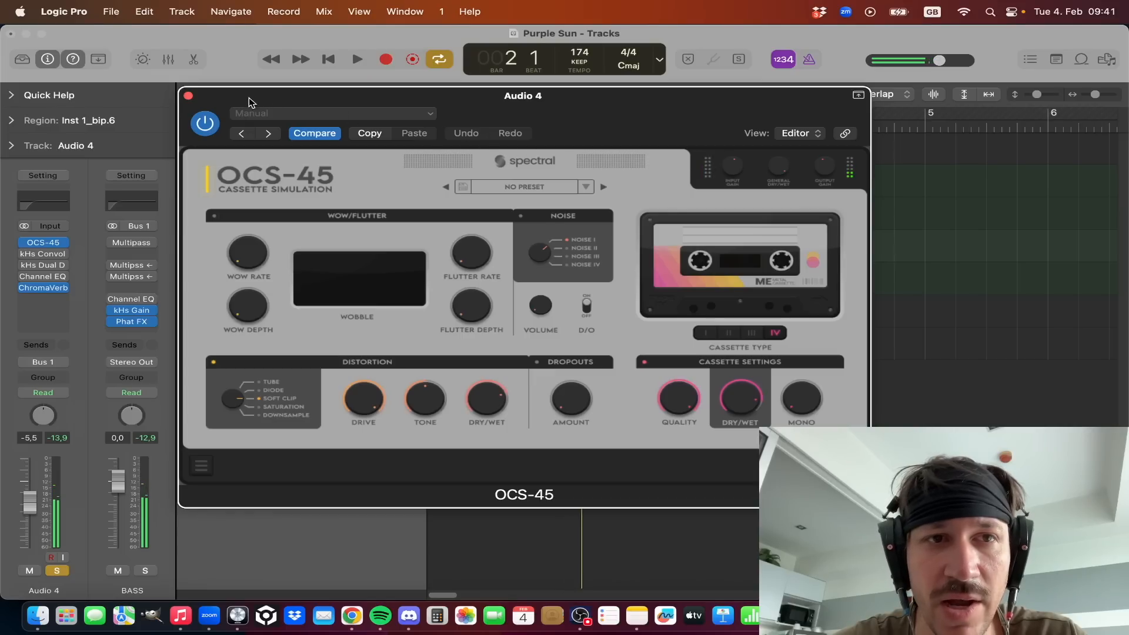
key("space")
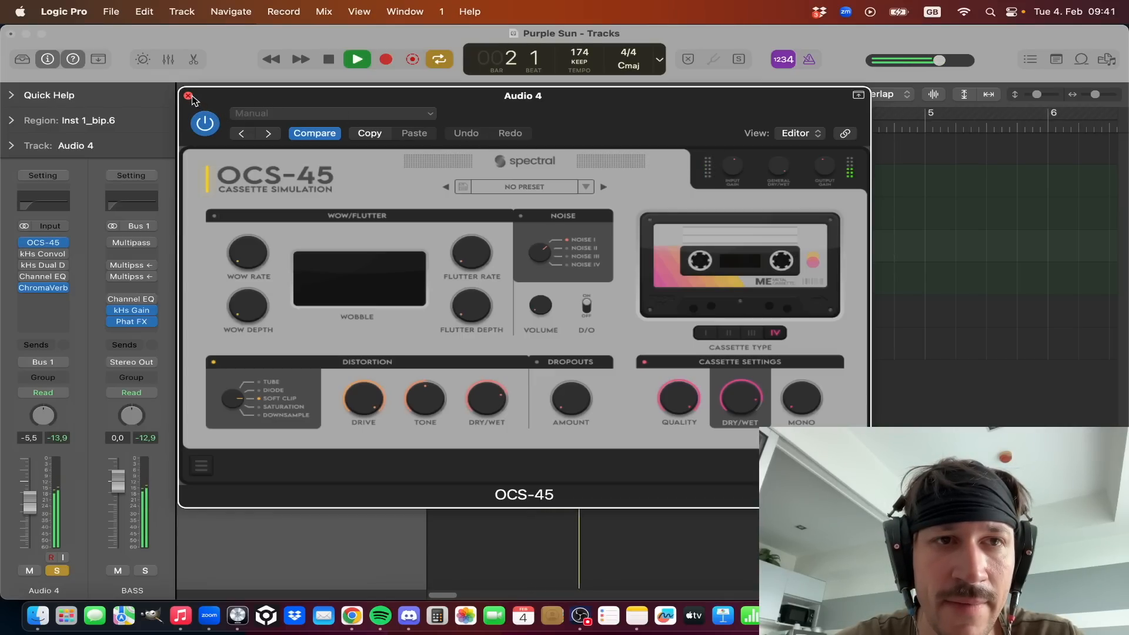
key("space")
left_click(188, 96)
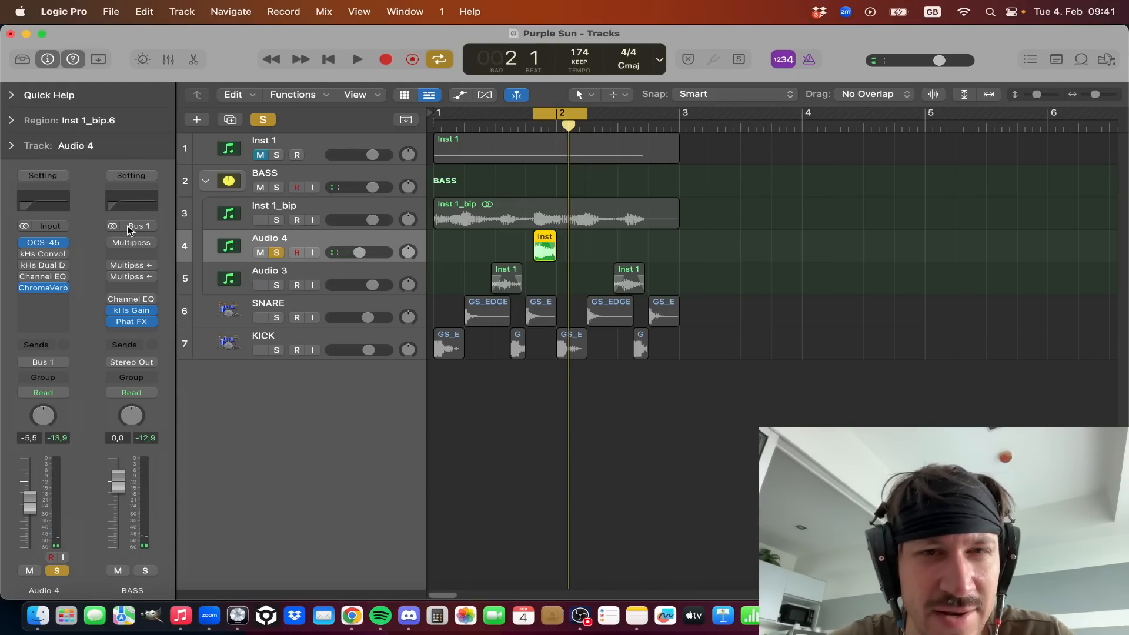
- Re-enable kHs Convolver on Audio 4, check its Mix amount while playing the cycle, and close the plug-in window
mouse_move(26, 257)
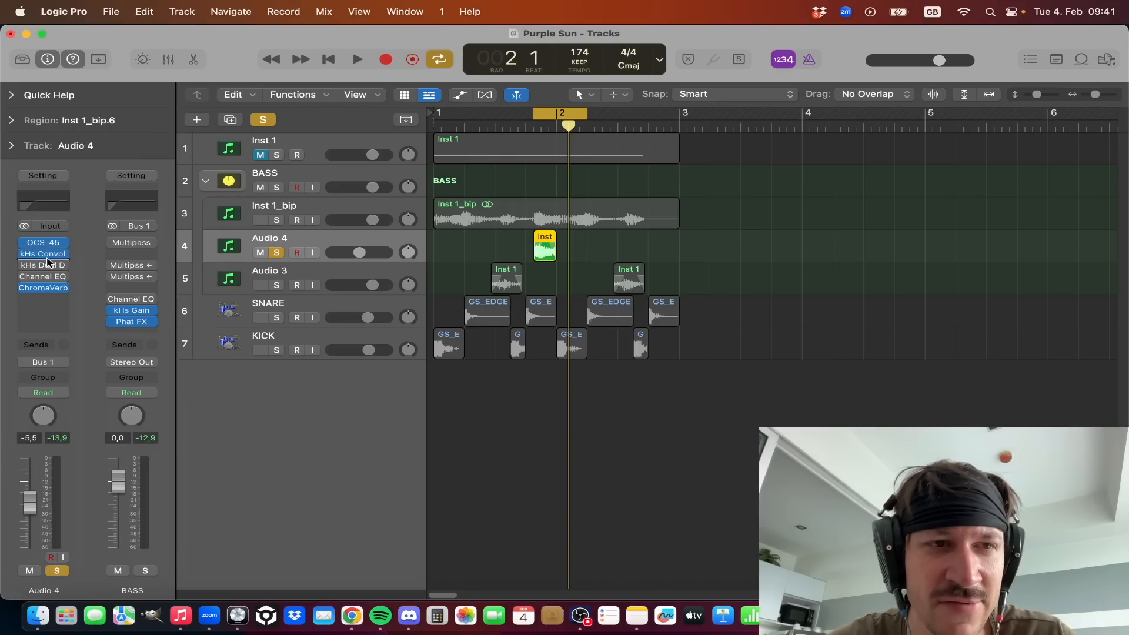
left_click(38, 253)
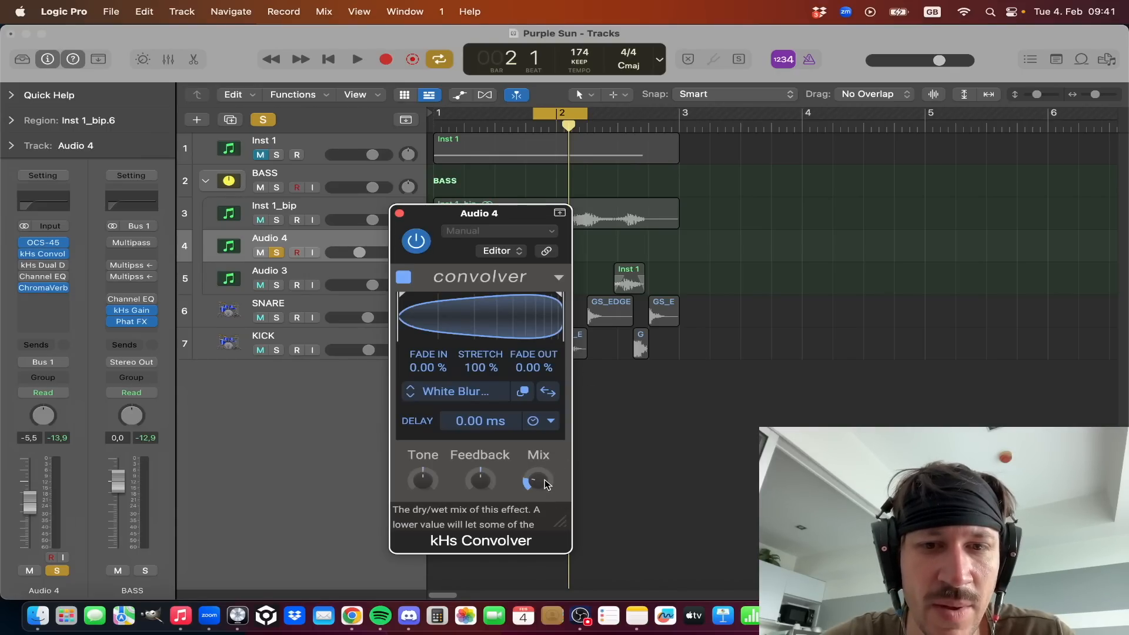
key("space")
left_click_drag(543, 483, 543, 480)
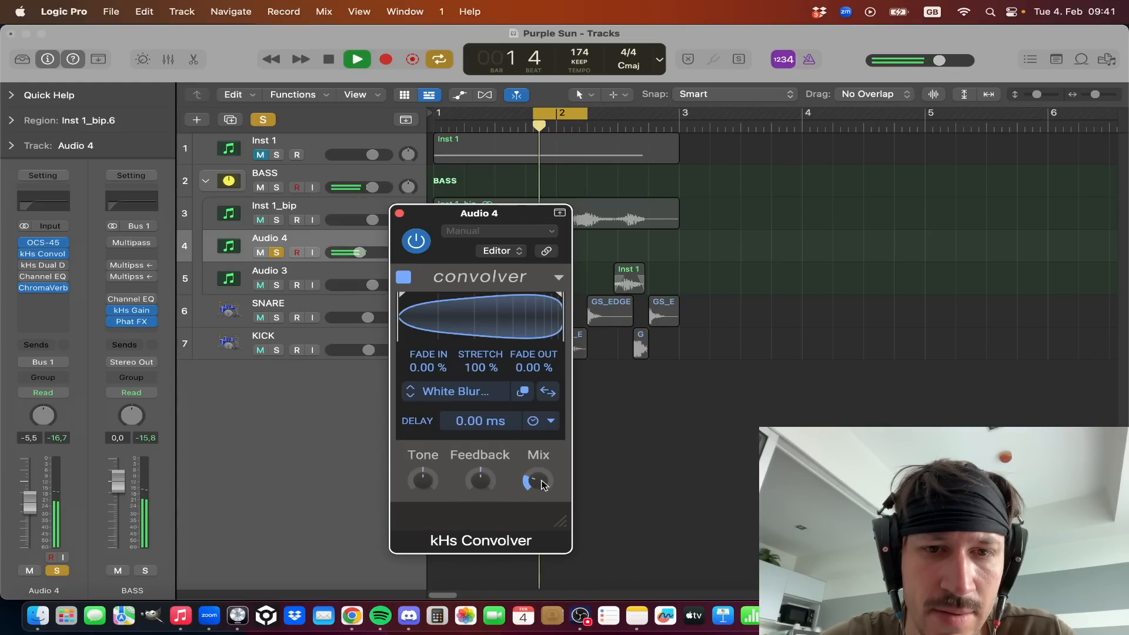
key("space")
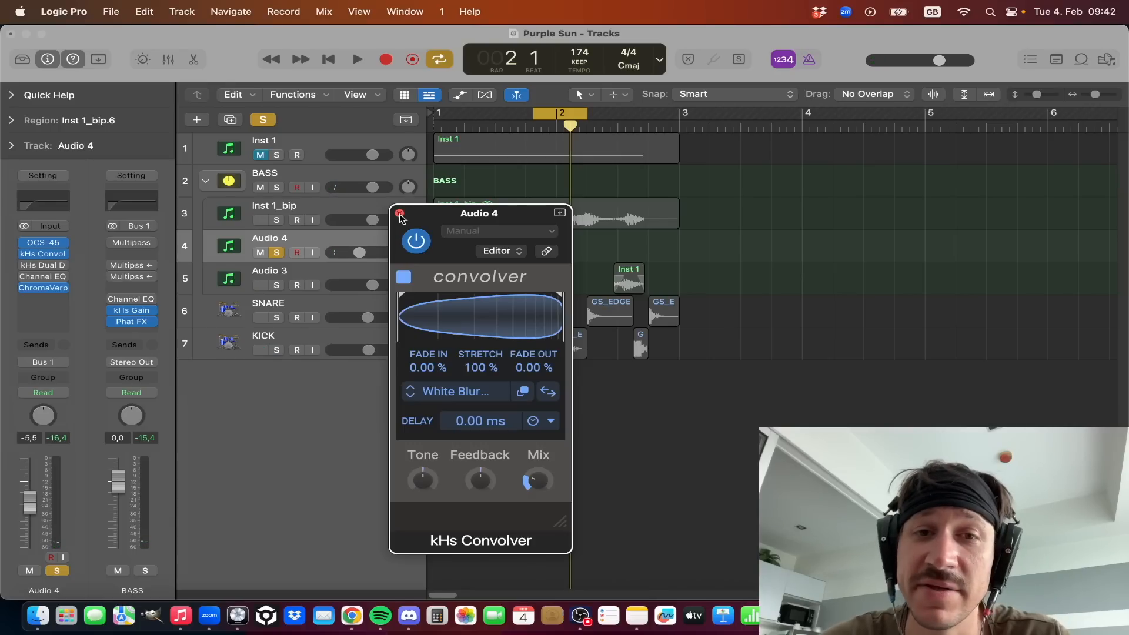
left_click(399, 214)
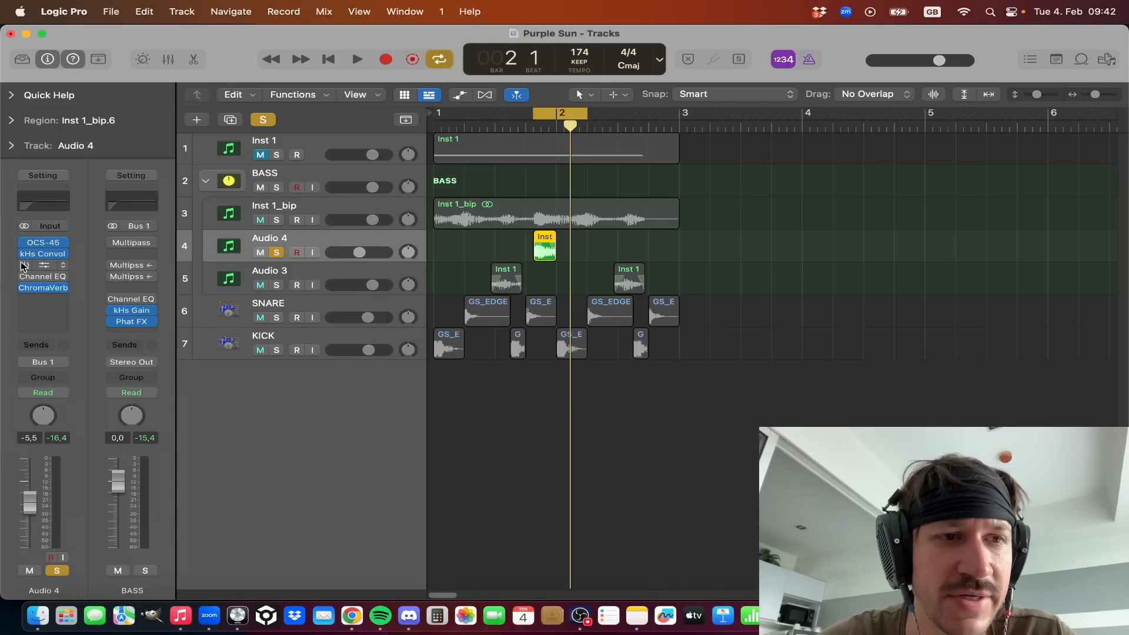
- Re-enable kHs Dual Delay on Audio 4 and play the cycle with its settings shown
left_click(49, 265)
left_click_drag(487, 257, 399, 201)
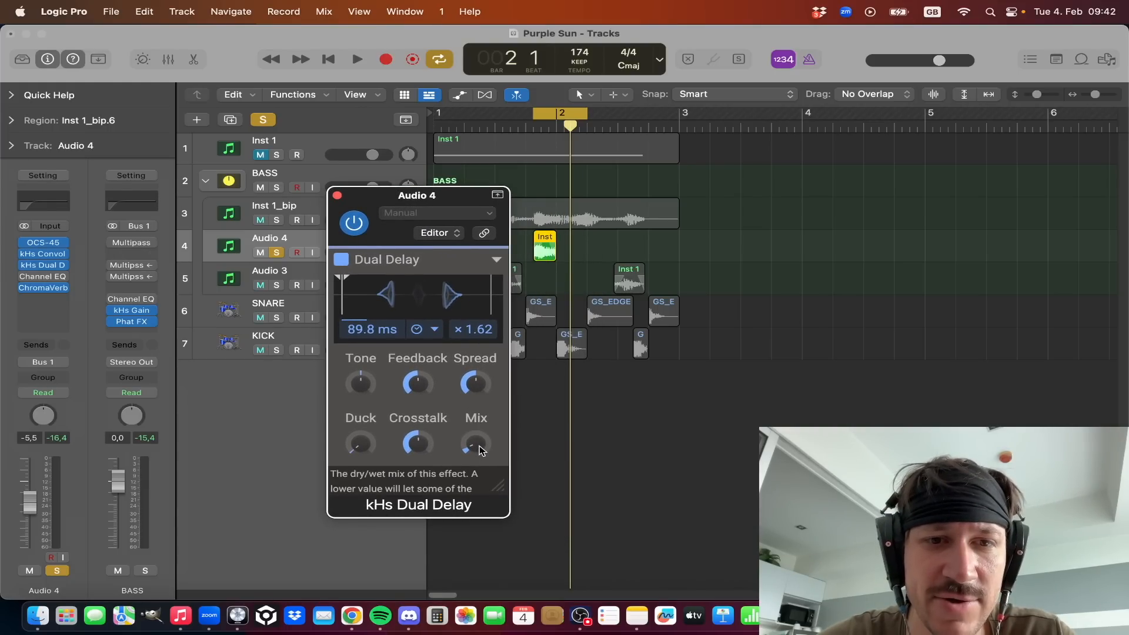
key("space")
- Re-enable Audio 4's Channel EQ, view its low-cut curve during playback, and close the EQ and Dual Delay windows
left_click(25, 276)
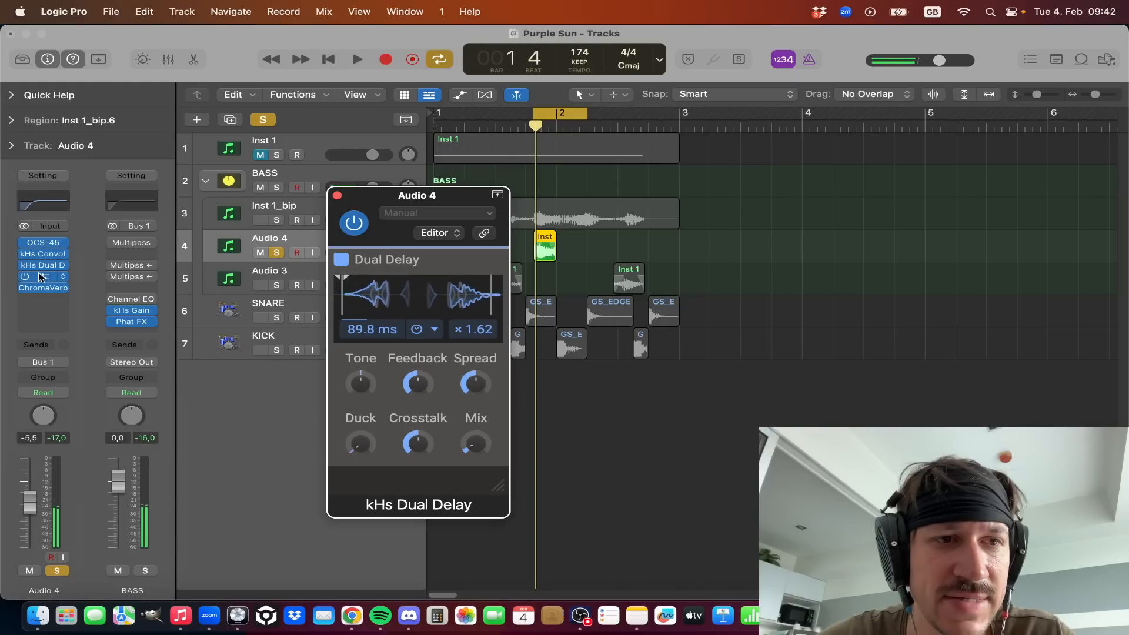
left_click(42, 276)
key("space")
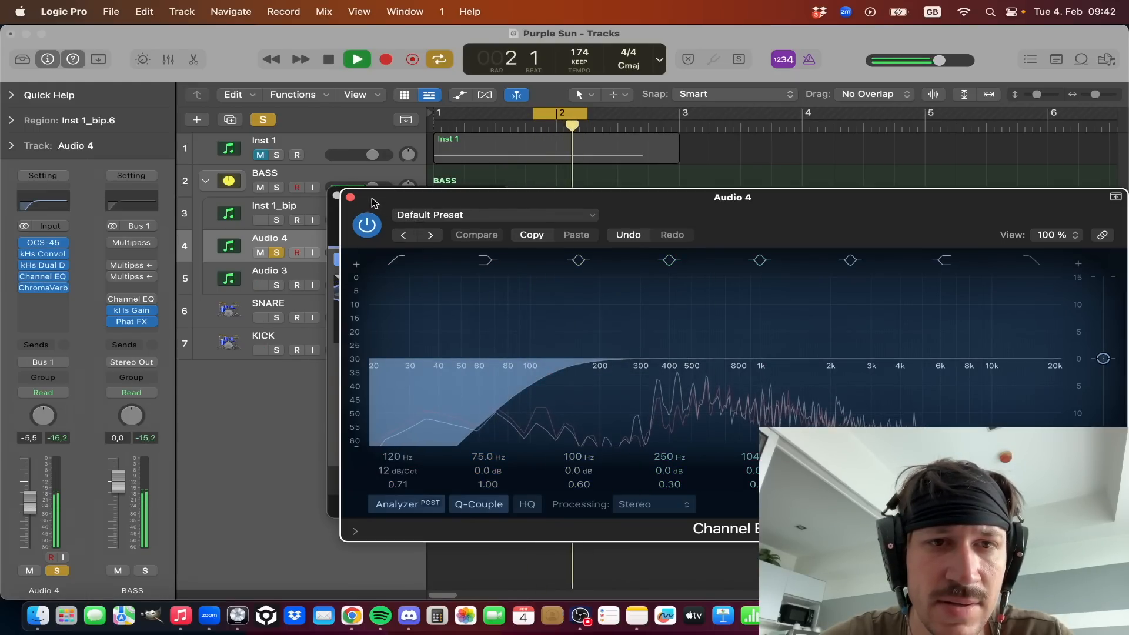
left_click(350, 197)
left_click(337, 195)
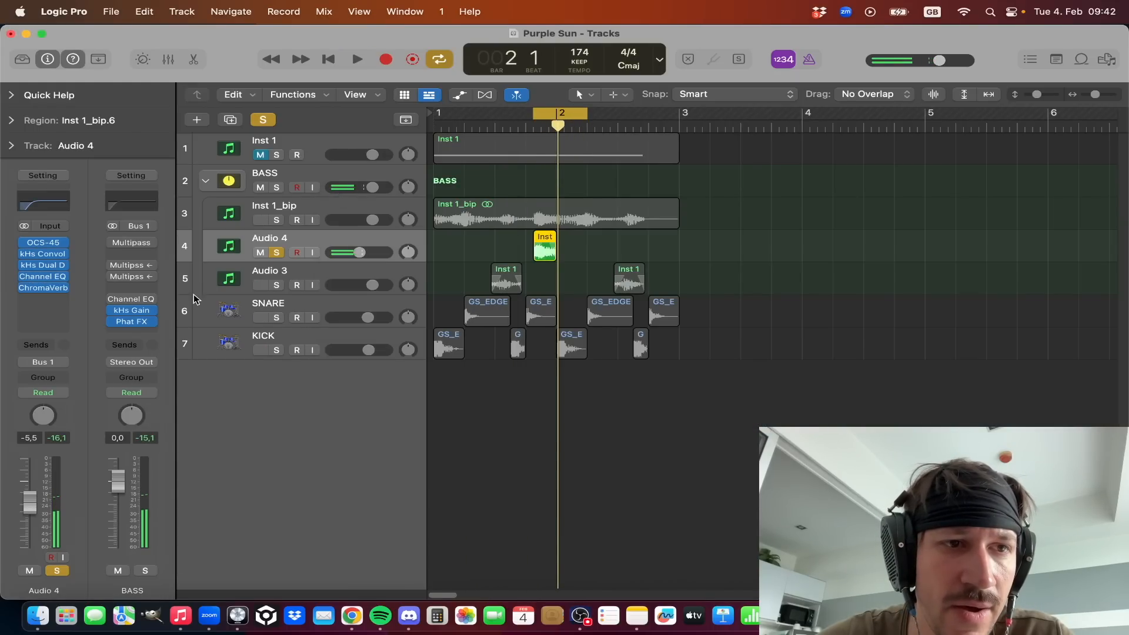
- Examine Audio 4's ChromaVerb settings while playing the cycle, then close the reverb window
left_click(47, 287)
left_click_drag(726, 81, 406, 34)
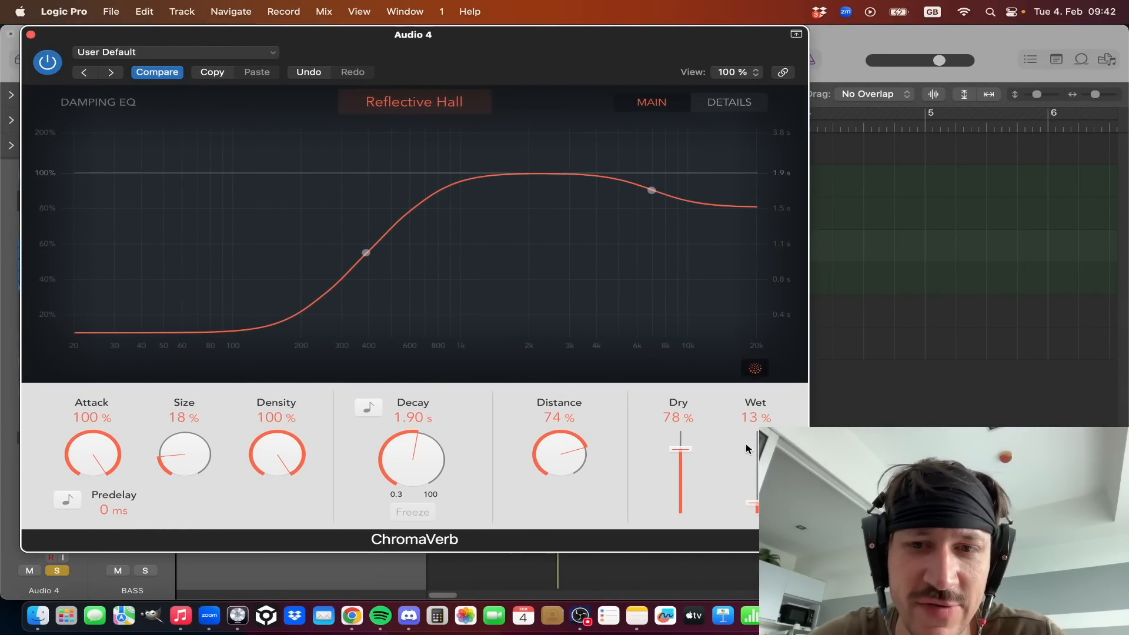
key("space")
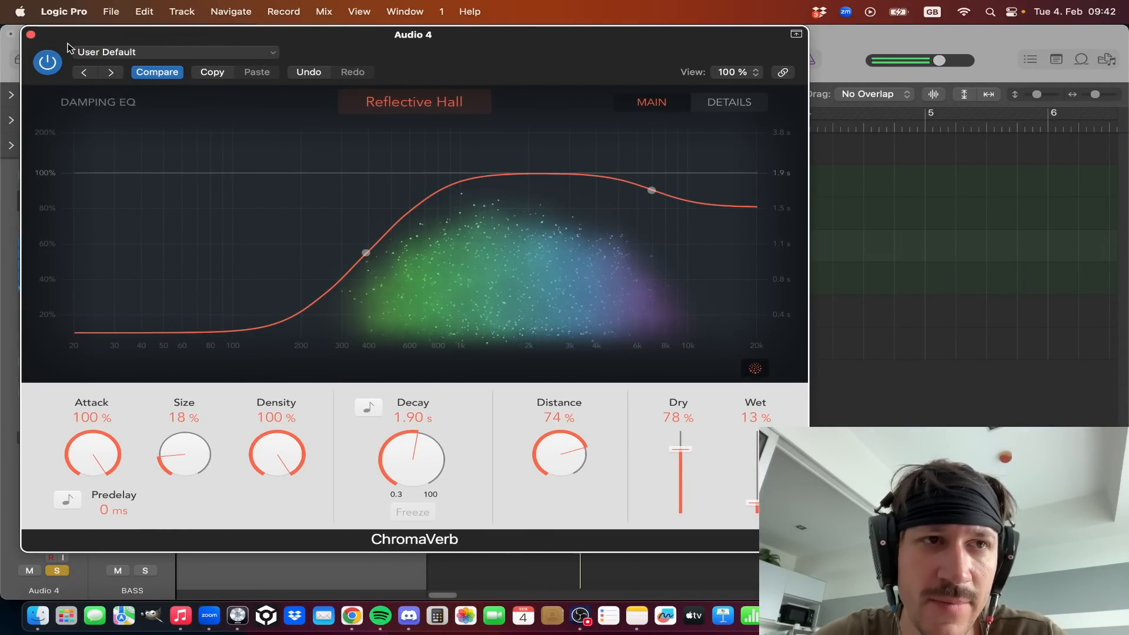
left_click(31, 35)
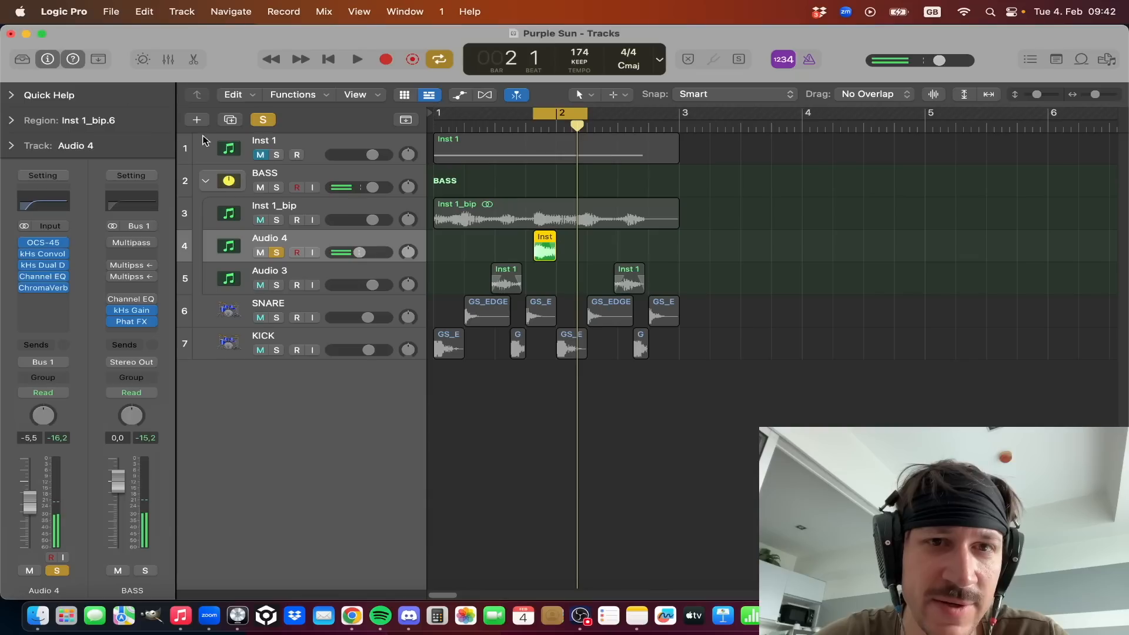
- Solo Inst 1_bip alongside Audio 4, extend the cycle range to bars 1 and 2, and play both layers
left_click(277, 221)
key("space")
left_click_drag(440, 117, 693, 119)
key("space")
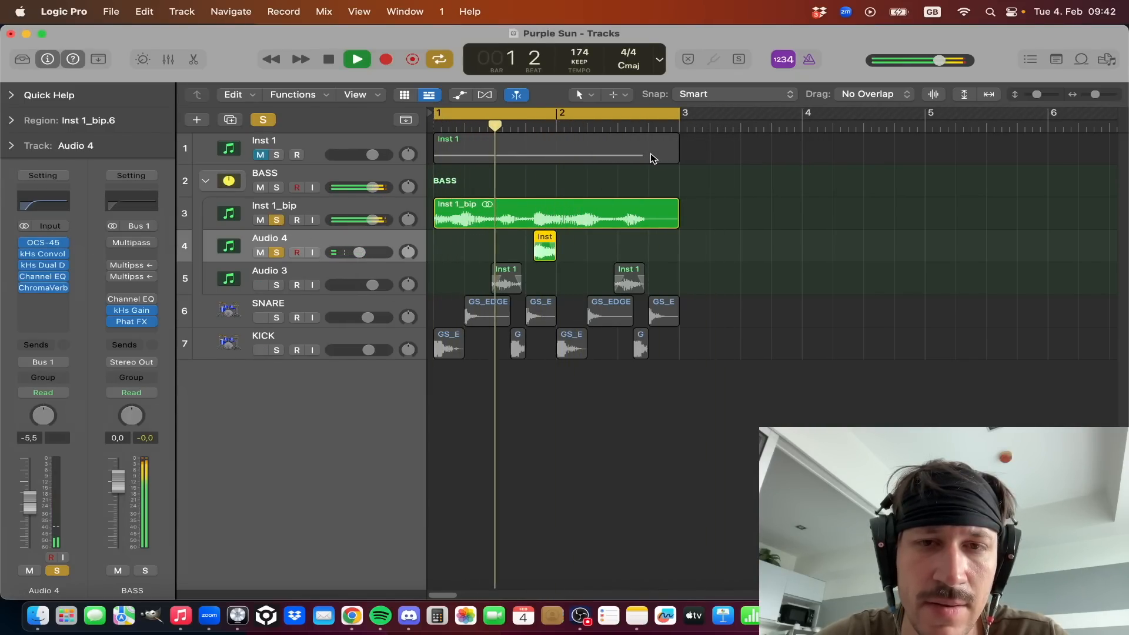
key("space")
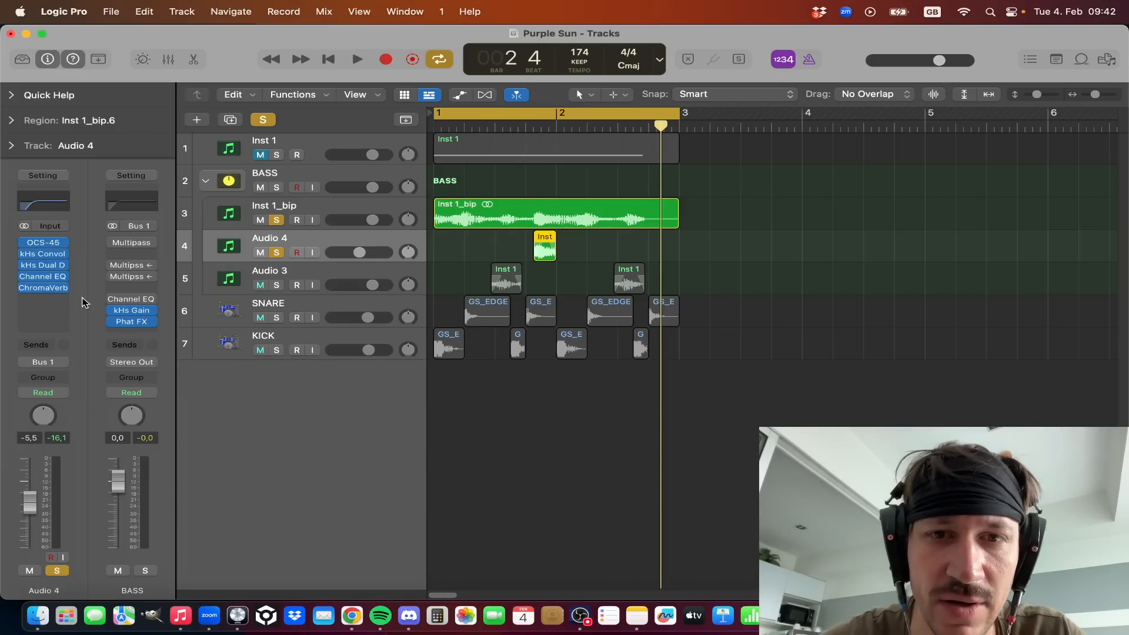
- Add Audio 3 to the soloed layers, play all three together, and clear every solo
left_click(279, 286)
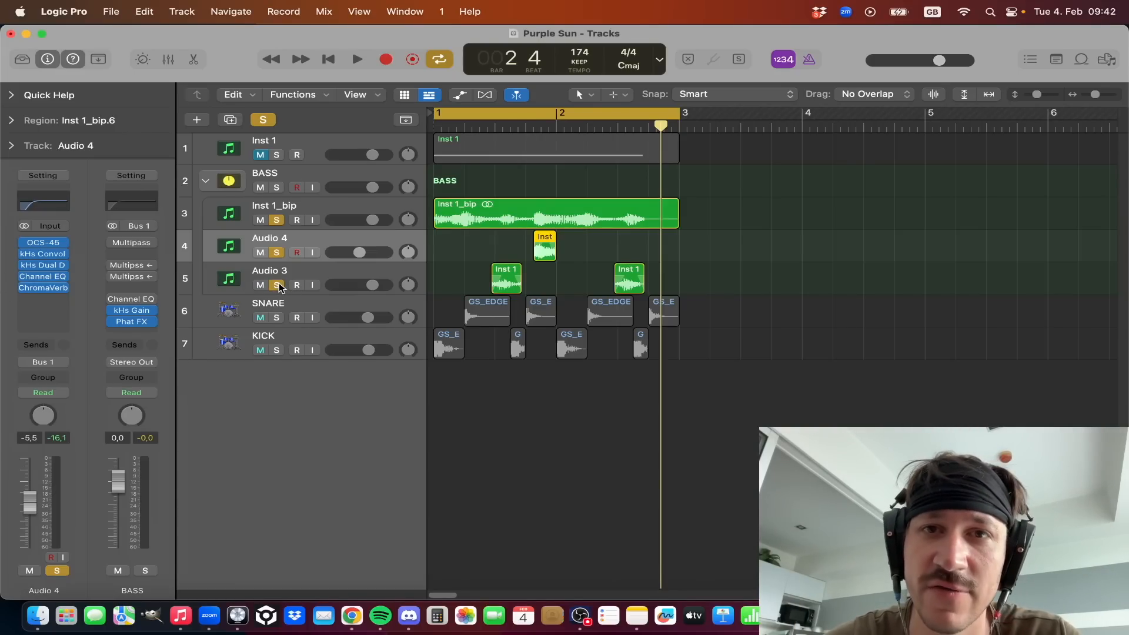
key("space")
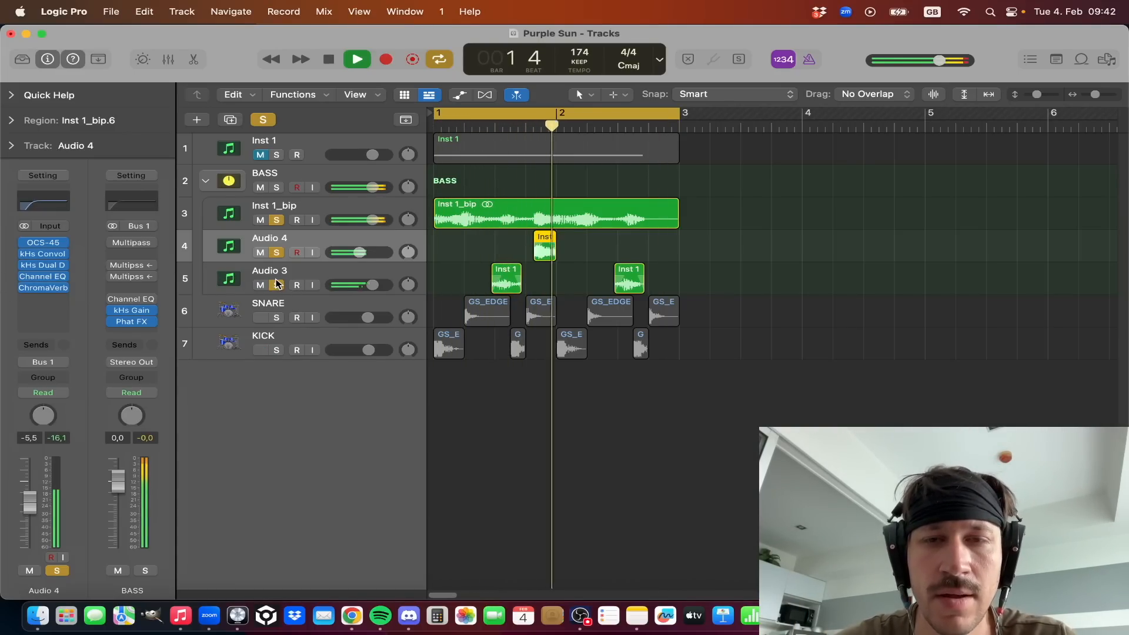
key("space")
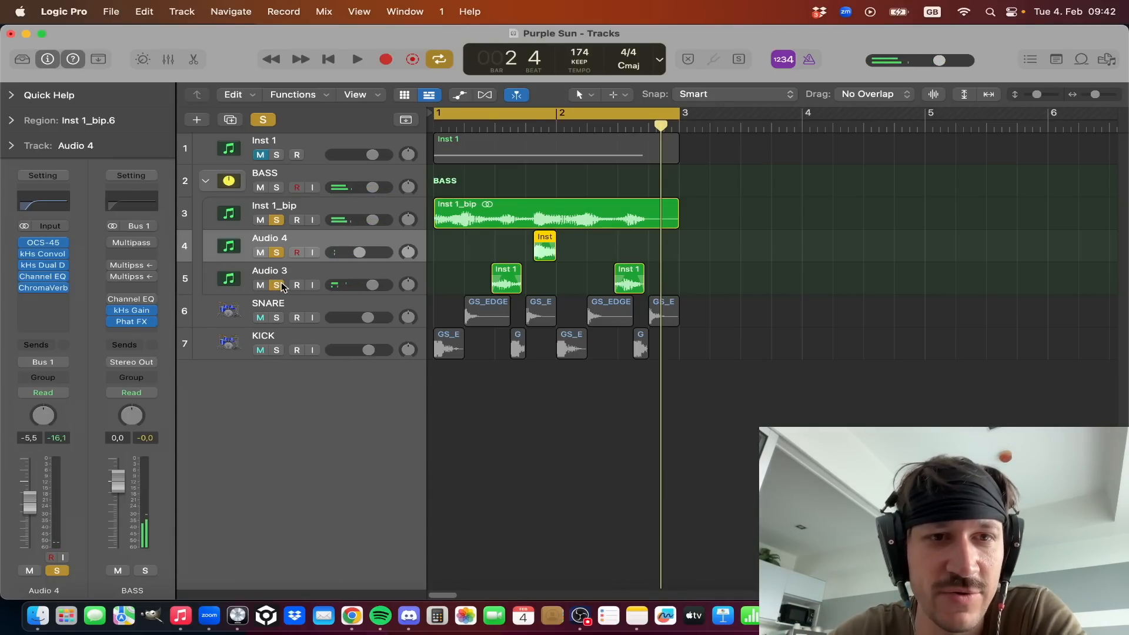
left_click(282, 286, "alt")
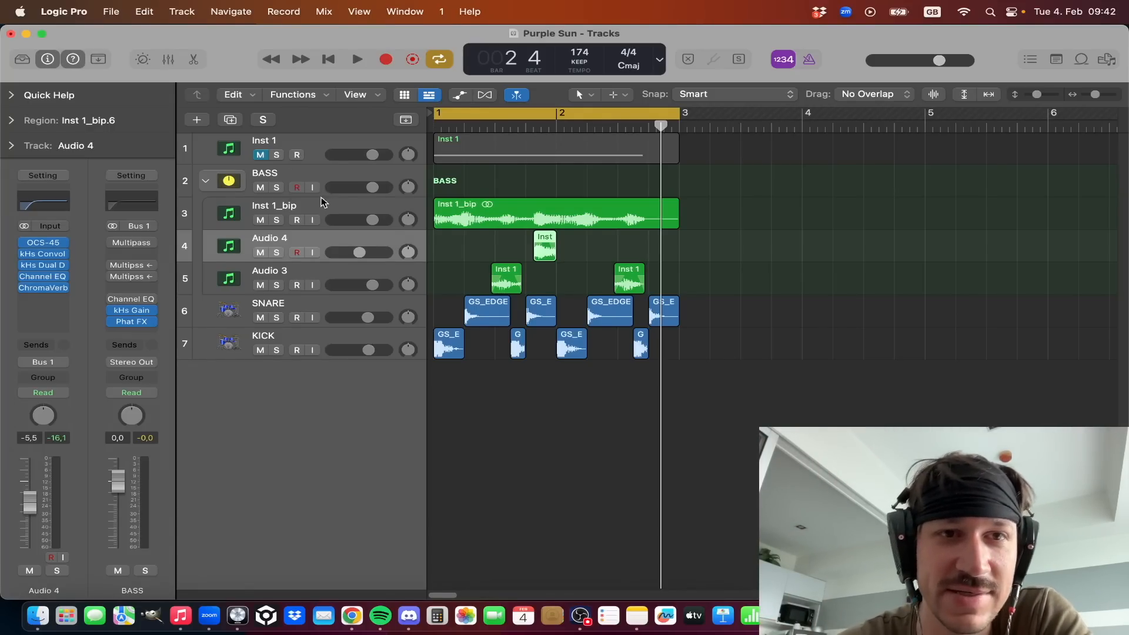
- Enable Multipass on the BASS stack and inspect the Asymmetric shape of the Shaper on its band above 1.08 kHz
left_click(331, 171)
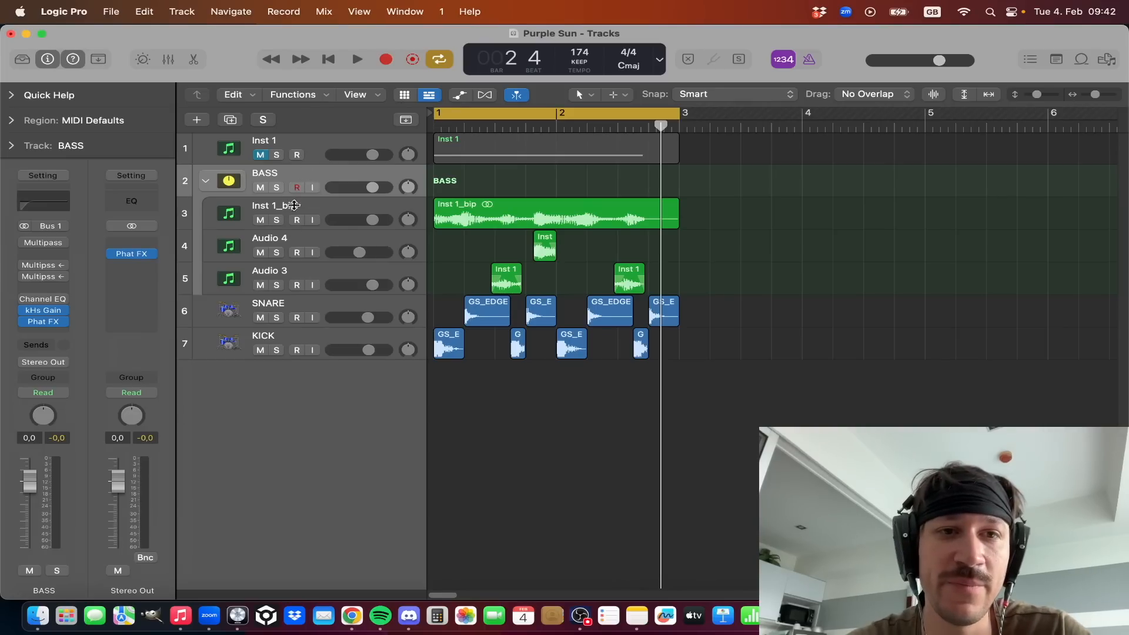
mouse_move(28, 244)
left_click(42, 244)
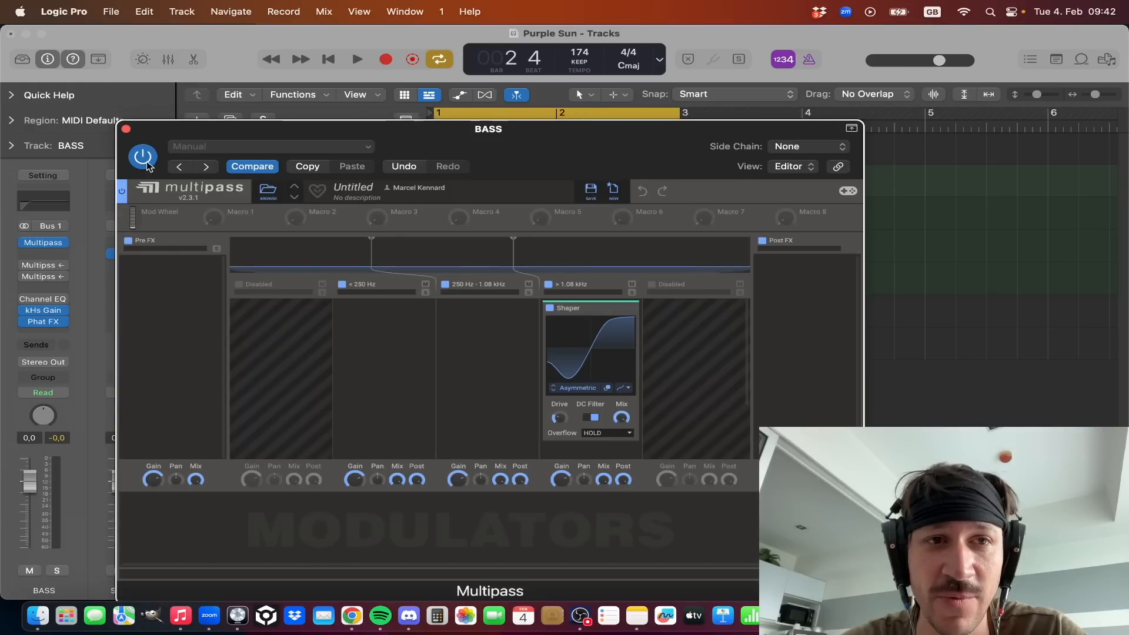
left_click_drag(200, 116, 116, 57)
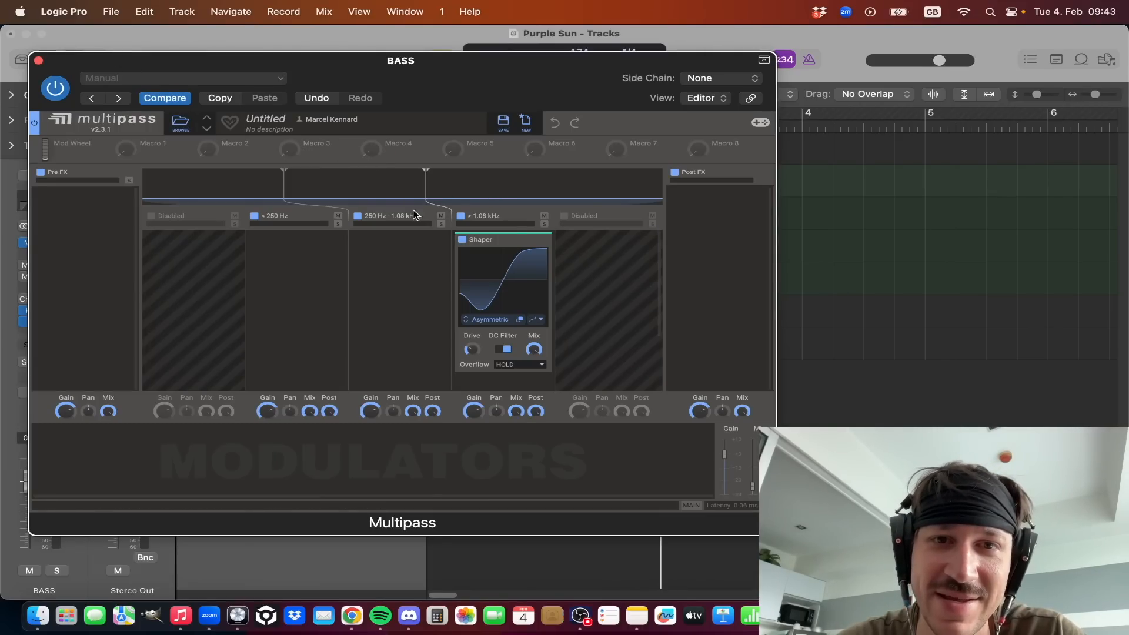
left_click(489, 321)
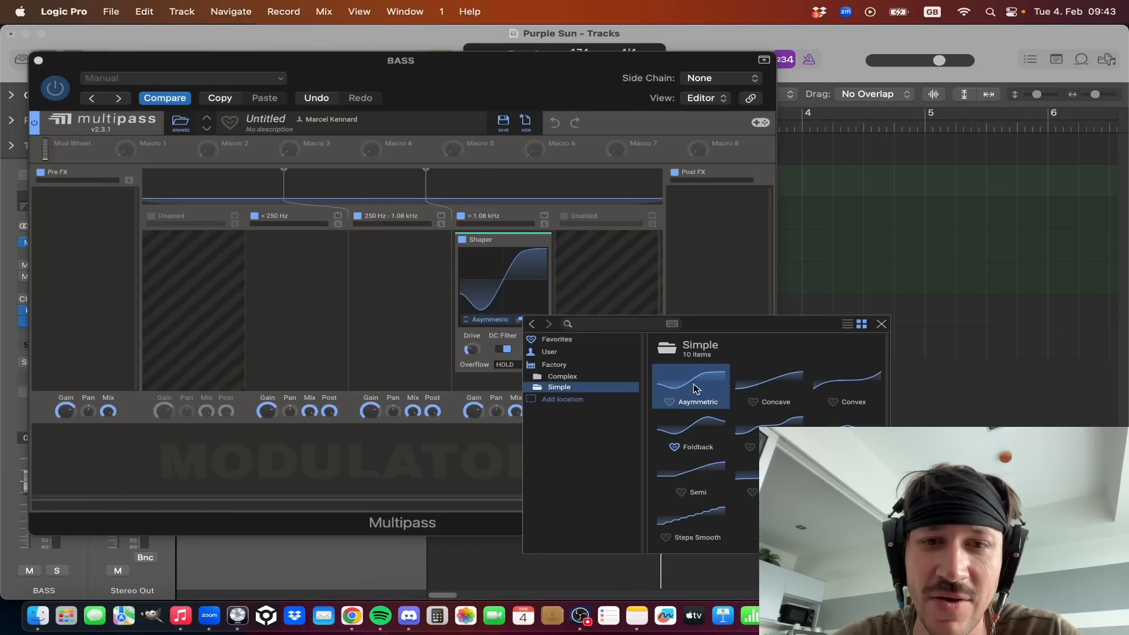
left_click(511, 376)
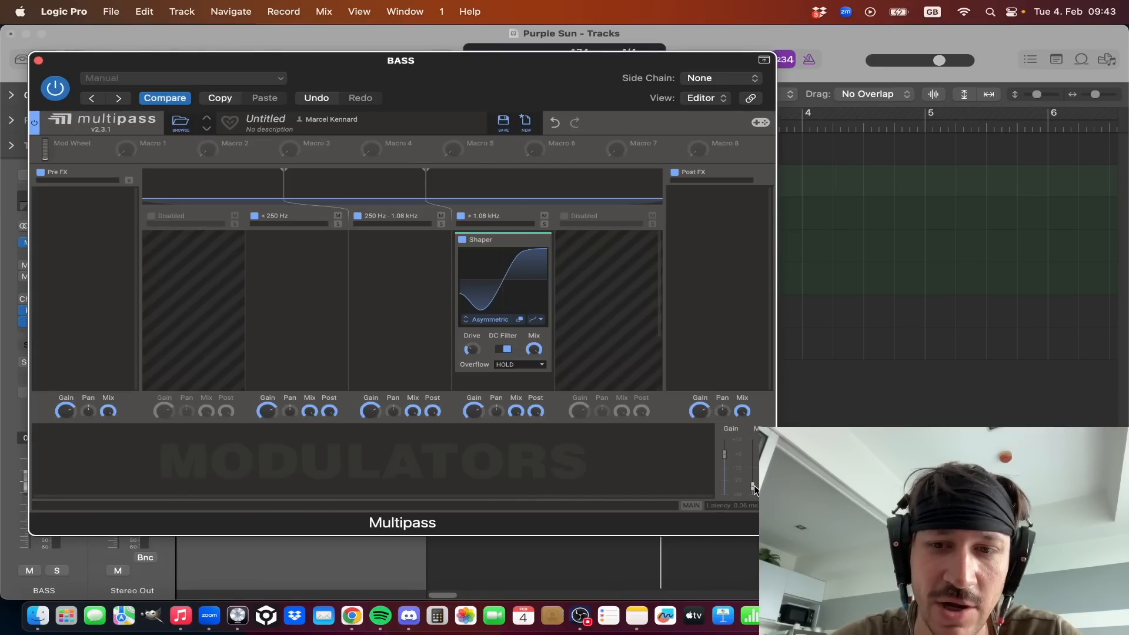
- Solo the BASS stack, compare Multipass at full and low mix during playback, restore the low mix and close the plug-in
key("space")
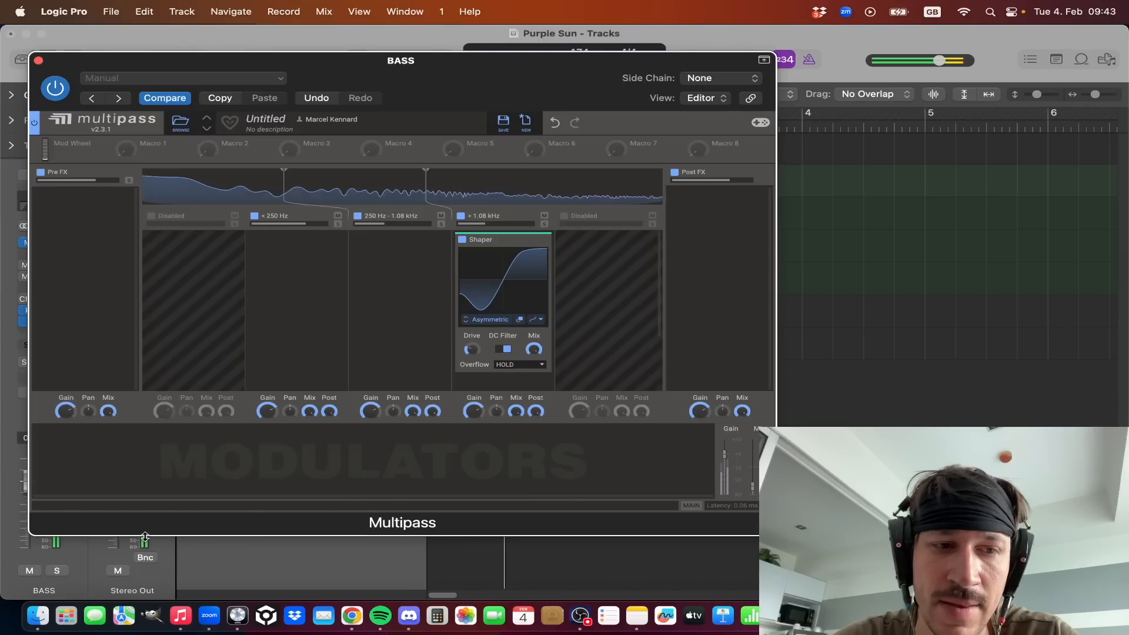
left_click(57, 570)
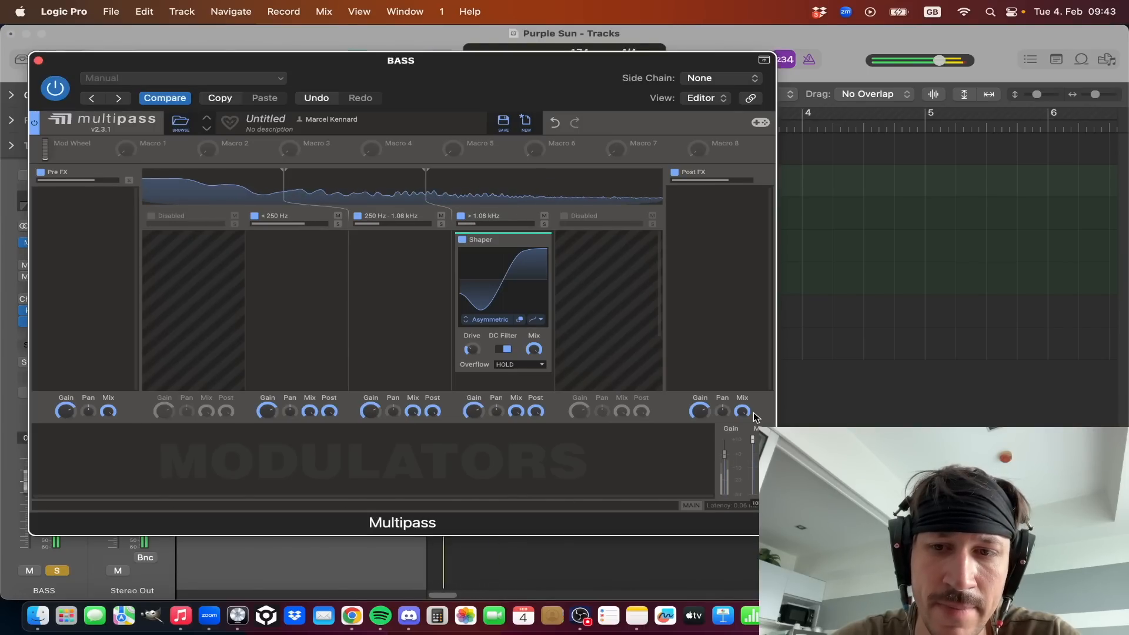
left_click_drag(753, 439, 757, 468)
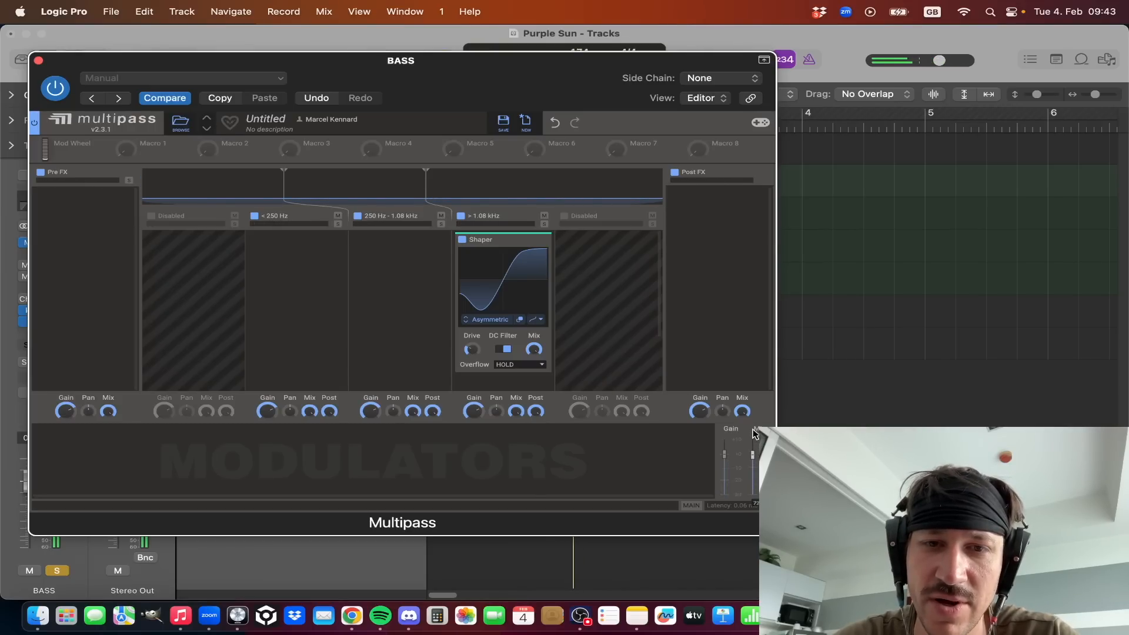
left_click_drag(755, 434, 748, 473)
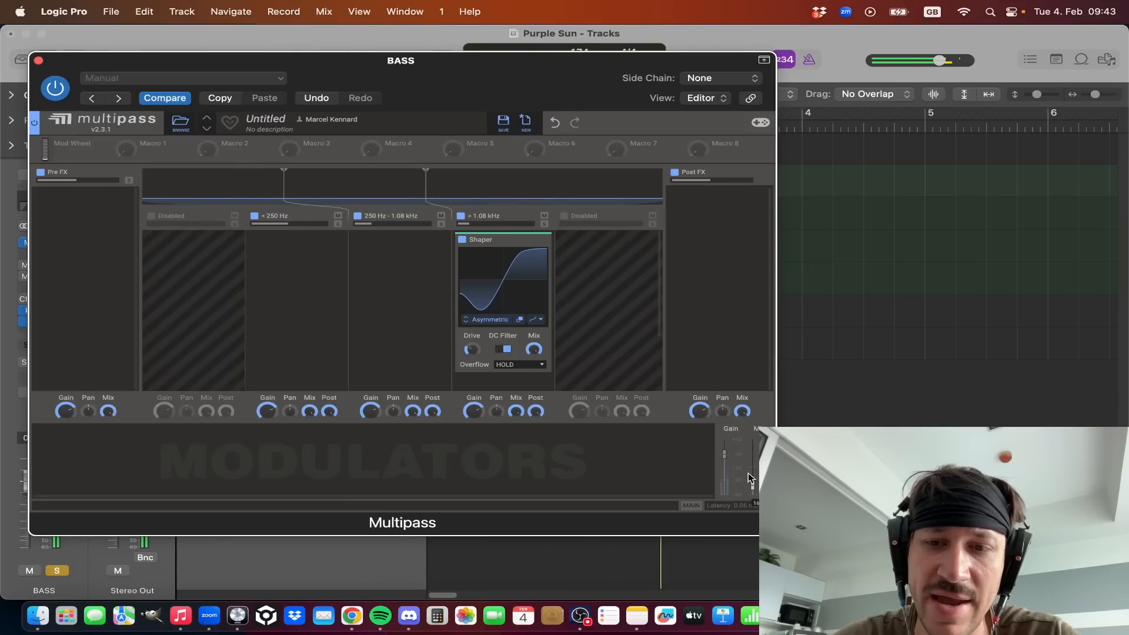
left_click_drag(747, 474, 748, 474)
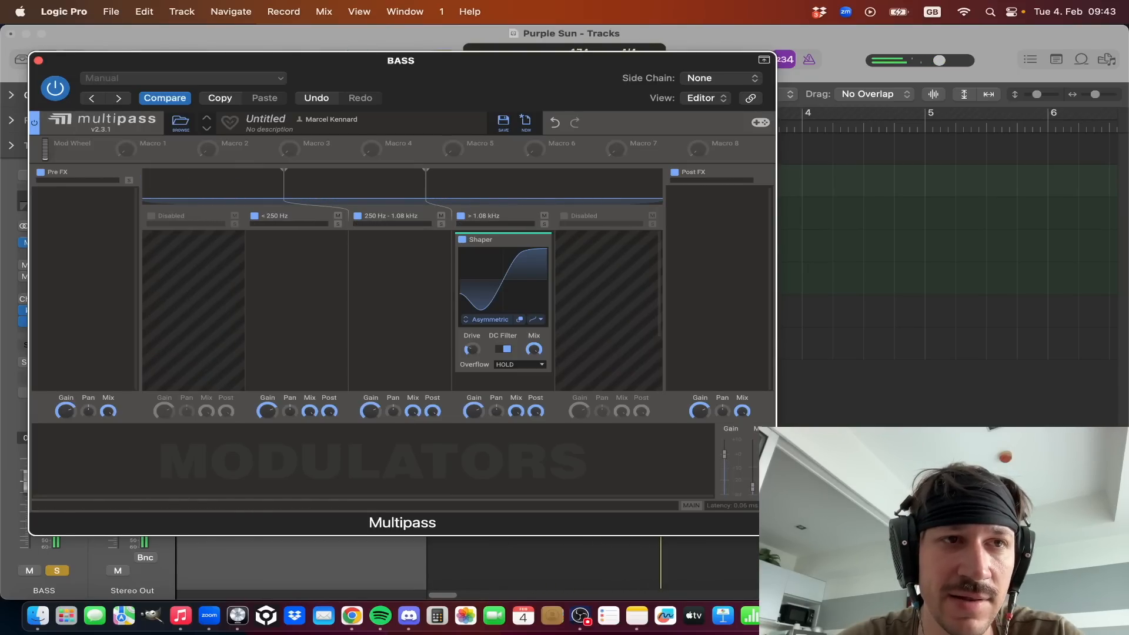
left_click(38, 61)
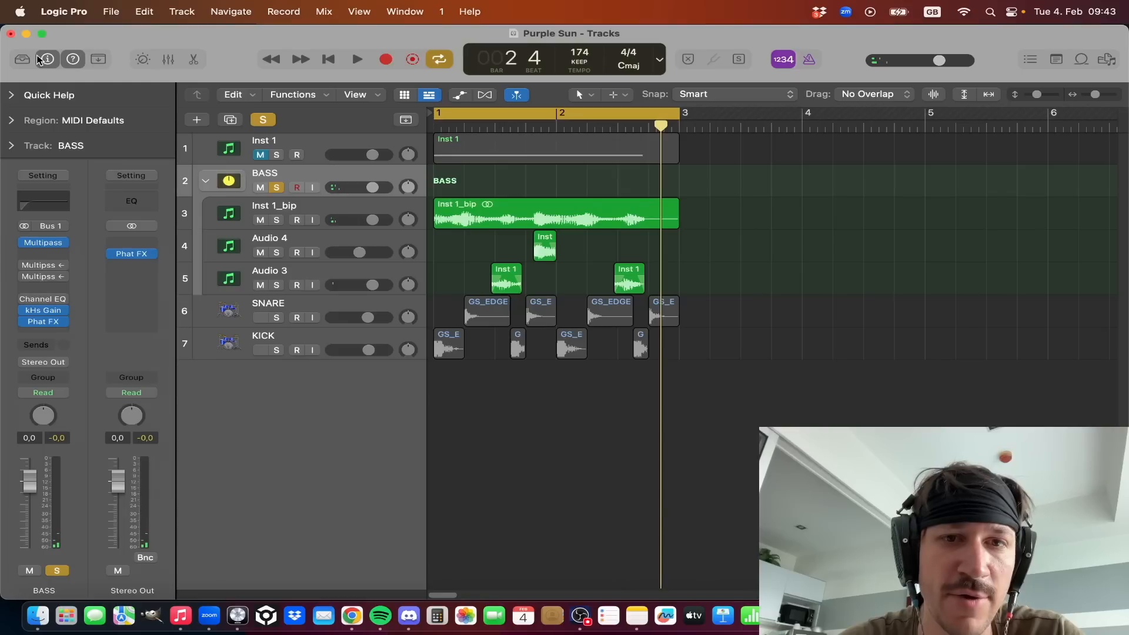
- Enable the two remaining Multipass plug-ins on the BASS stack and inspect the externally sidechained compressor in each
left_click(25, 267)
left_click(27, 276)
left_click(42, 266)
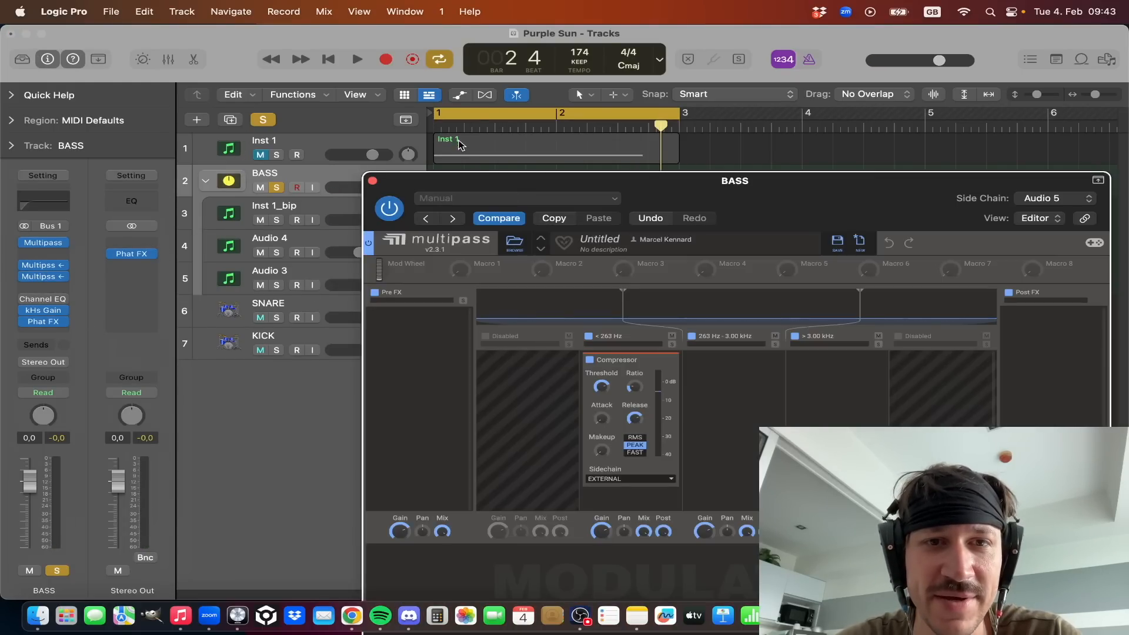
left_click_drag(474, 178, 95, 37)
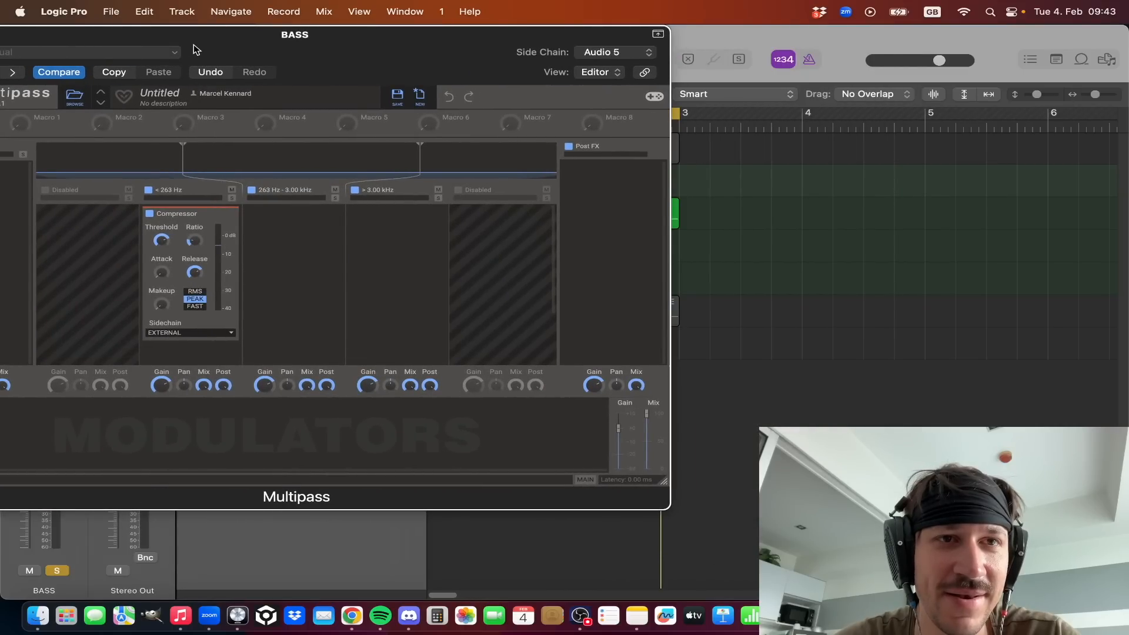
left_click_drag(195, 49, 306, 81)
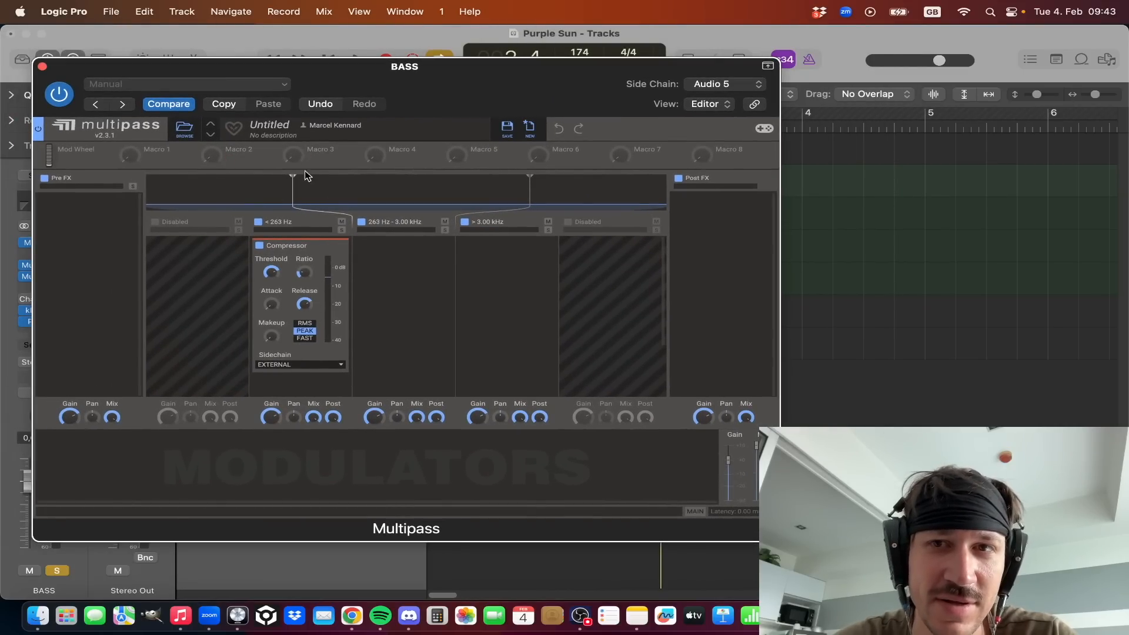
left_click(42, 66)
left_click(46, 277)
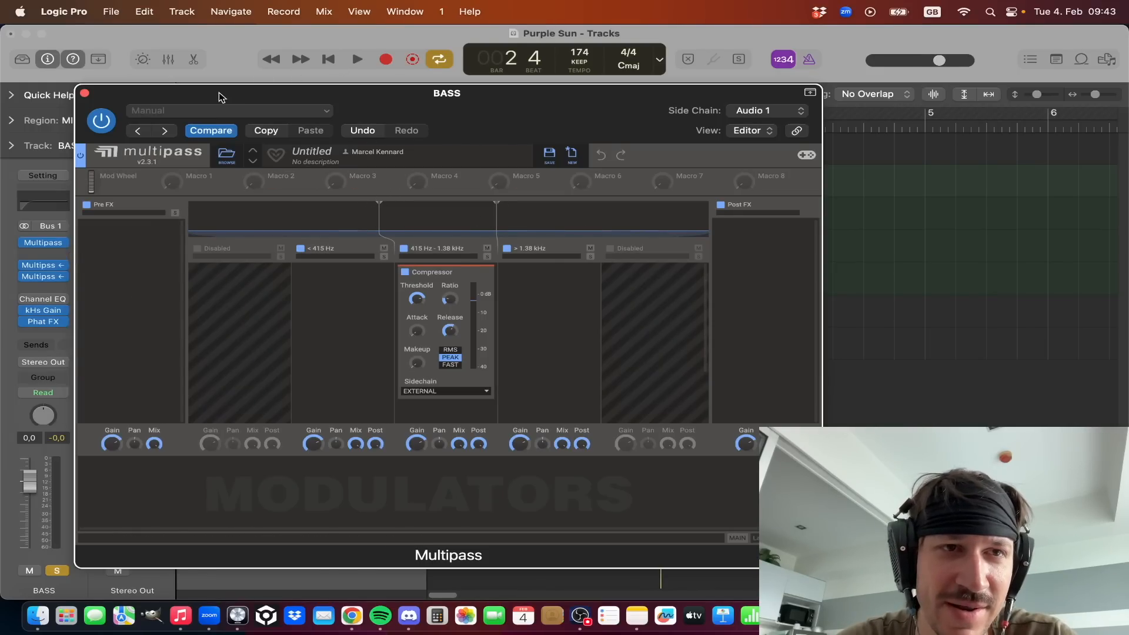
left_click(85, 93)
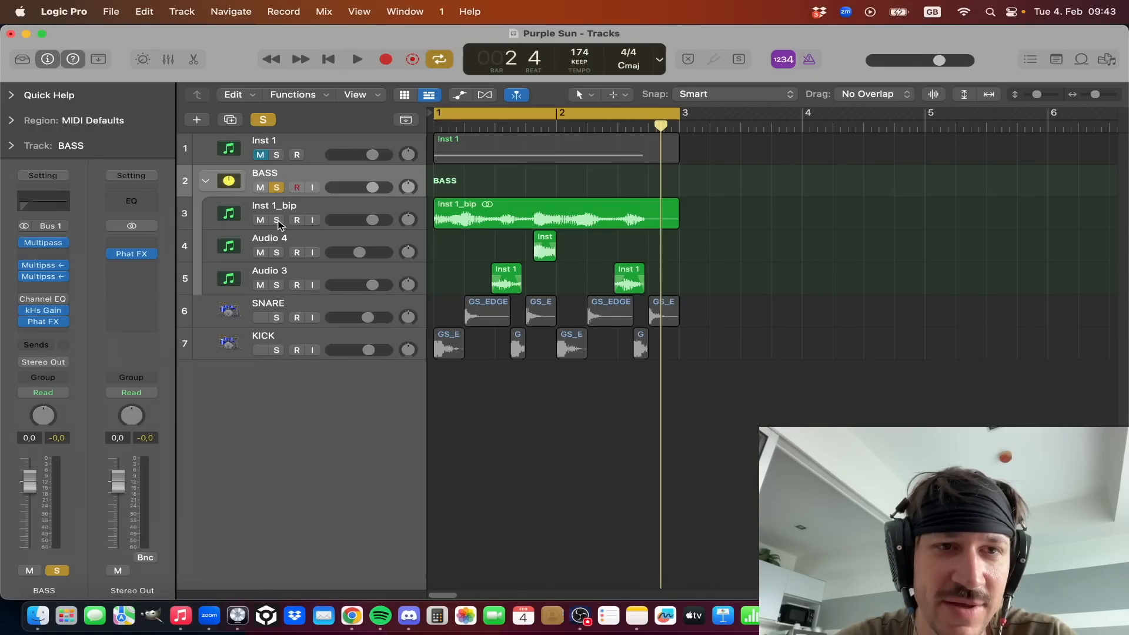
- Play the BASS stack with the SNARE and KICK tracks soloed alongside it to hear the sidechaining
key("space")
left_click(276, 317)
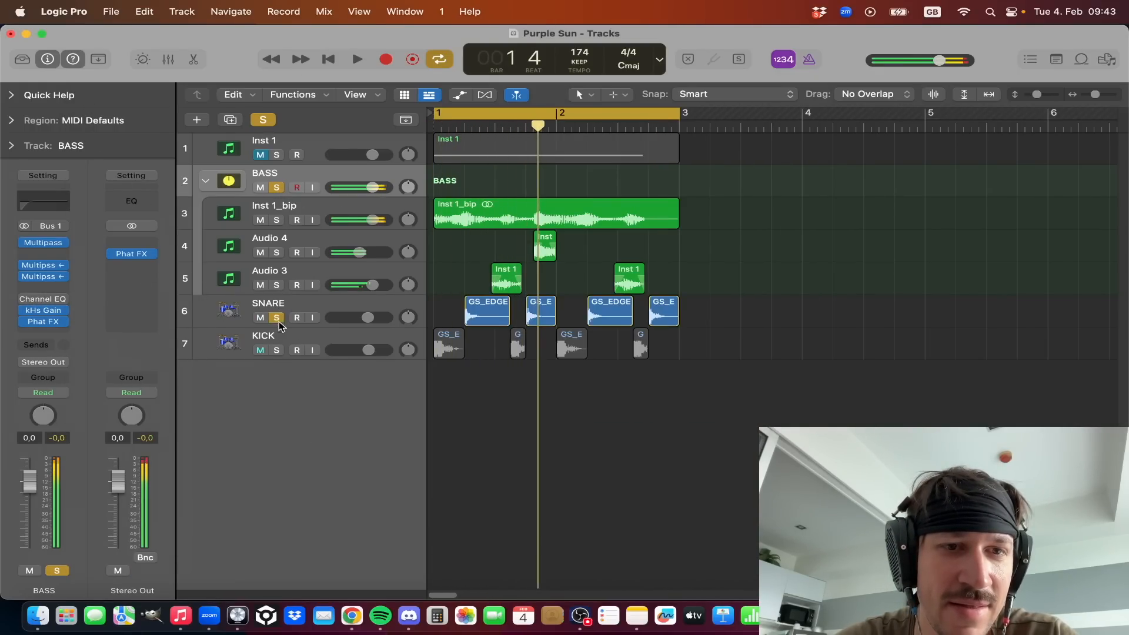
left_click(277, 350)
key("space")
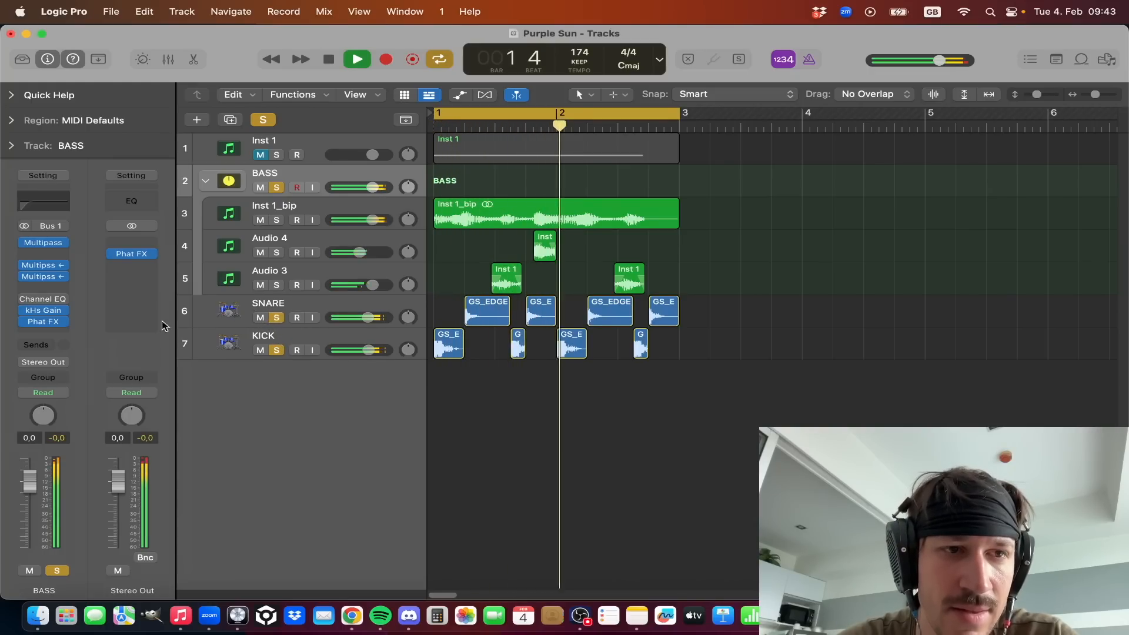
key("space")
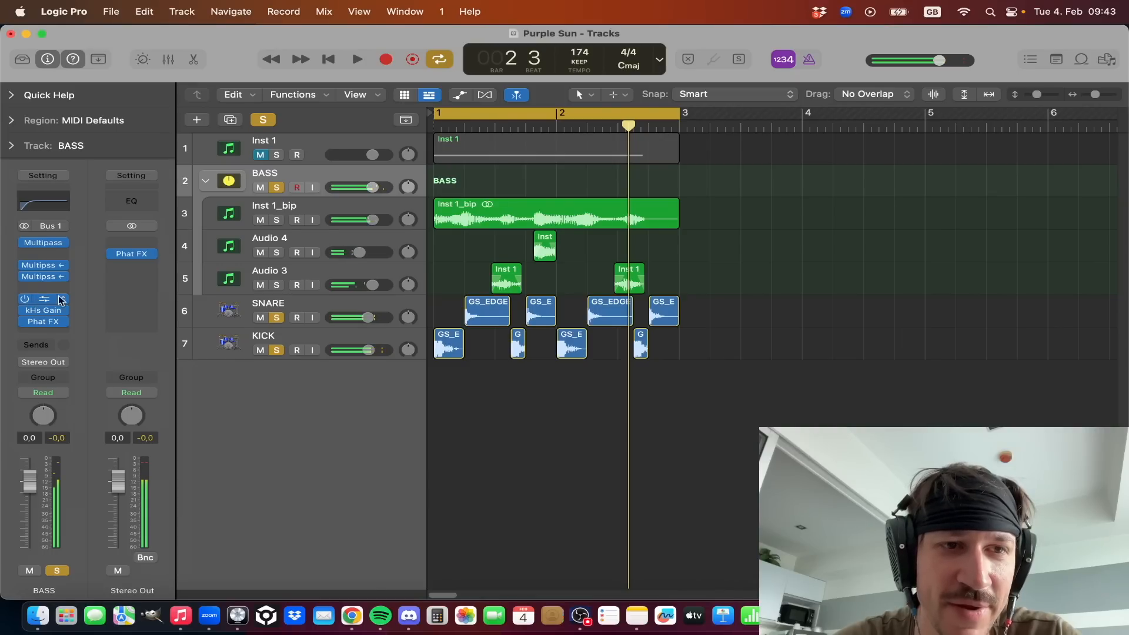
- Inspect the low cut in the BASS stack's Channel EQ and the gain amount in its kHs Gain
left_click(43, 301)
left_click_drag(529, 227, 353, 159)
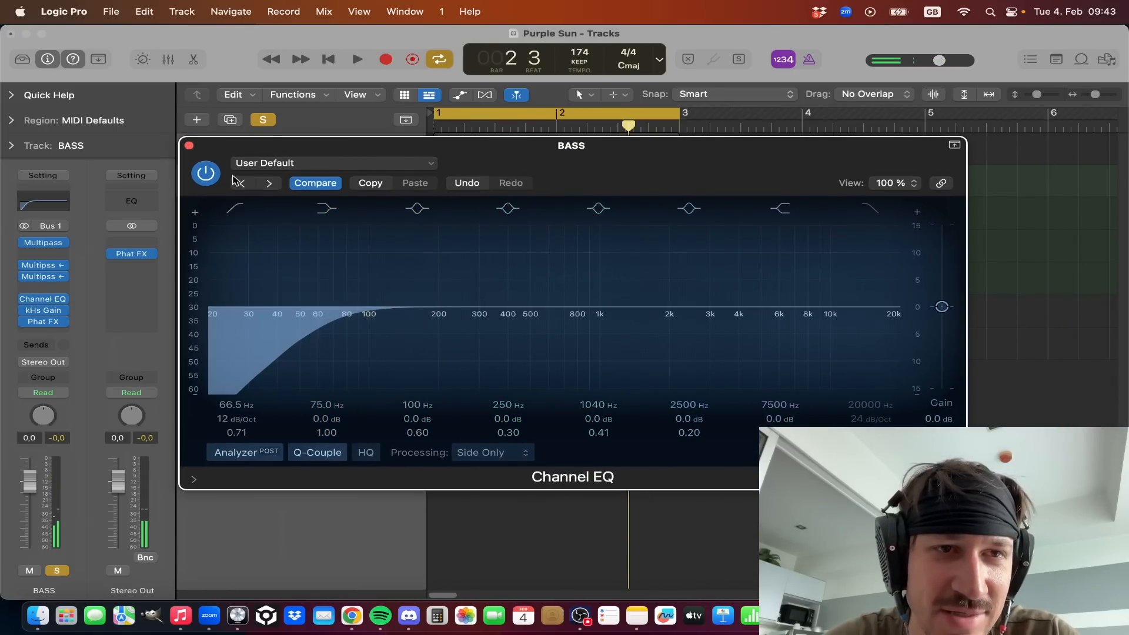
left_click(189, 146)
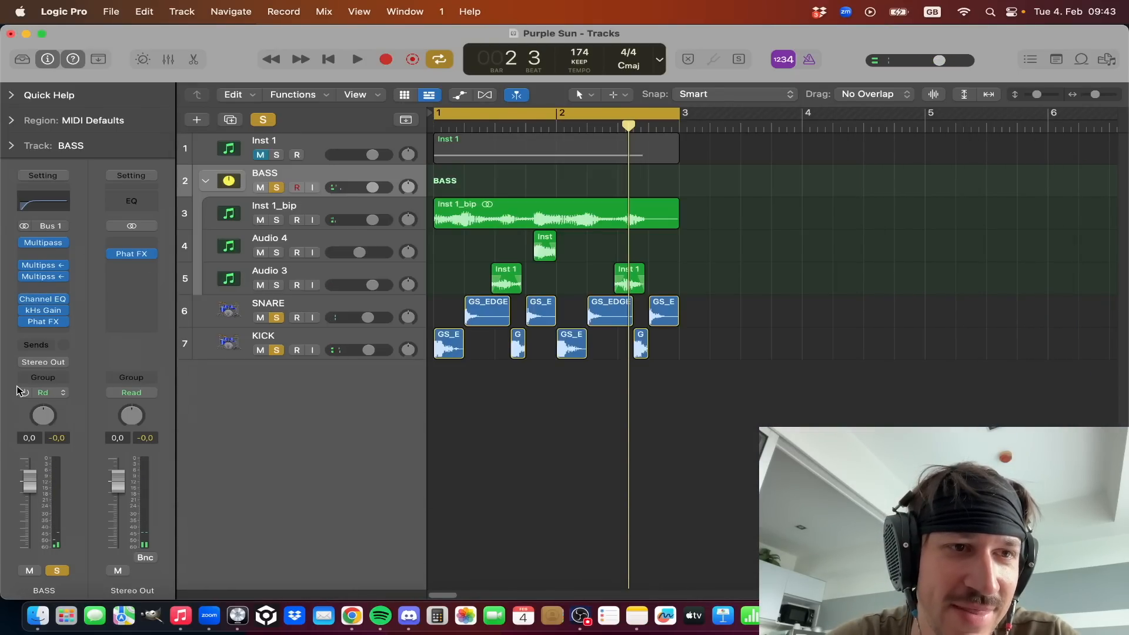
left_click(45, 313)
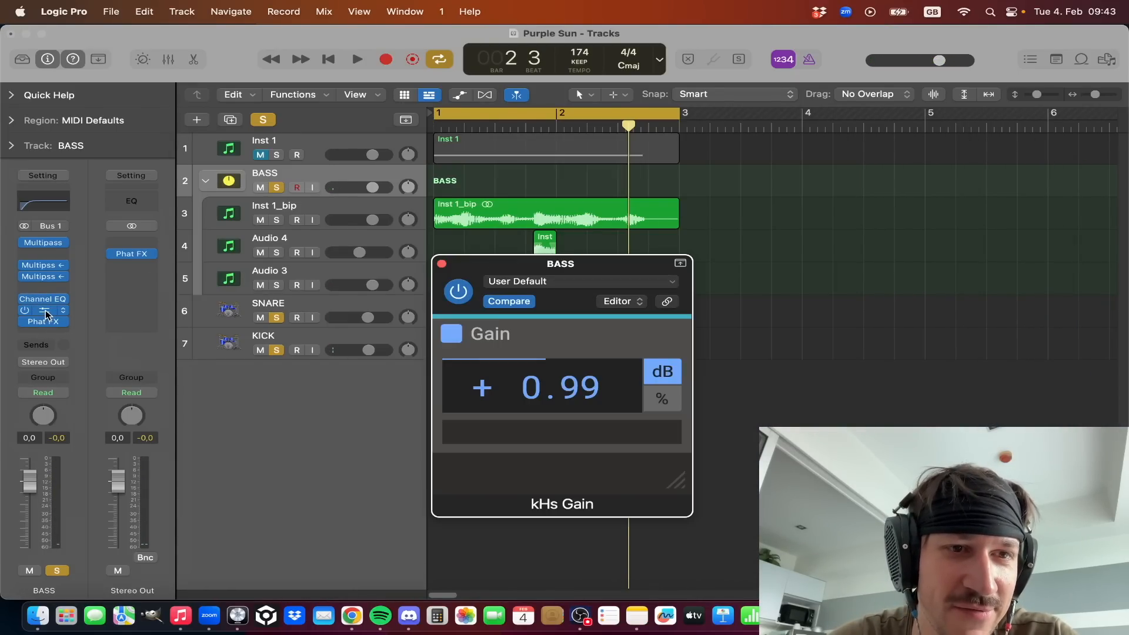
left_click(441, 264)
- Clear the solos on SNARE, KICK and BASS and play the full loop with all processing active
left_click(277, 317)
left_click(276, 349)
left_click(277, 187)
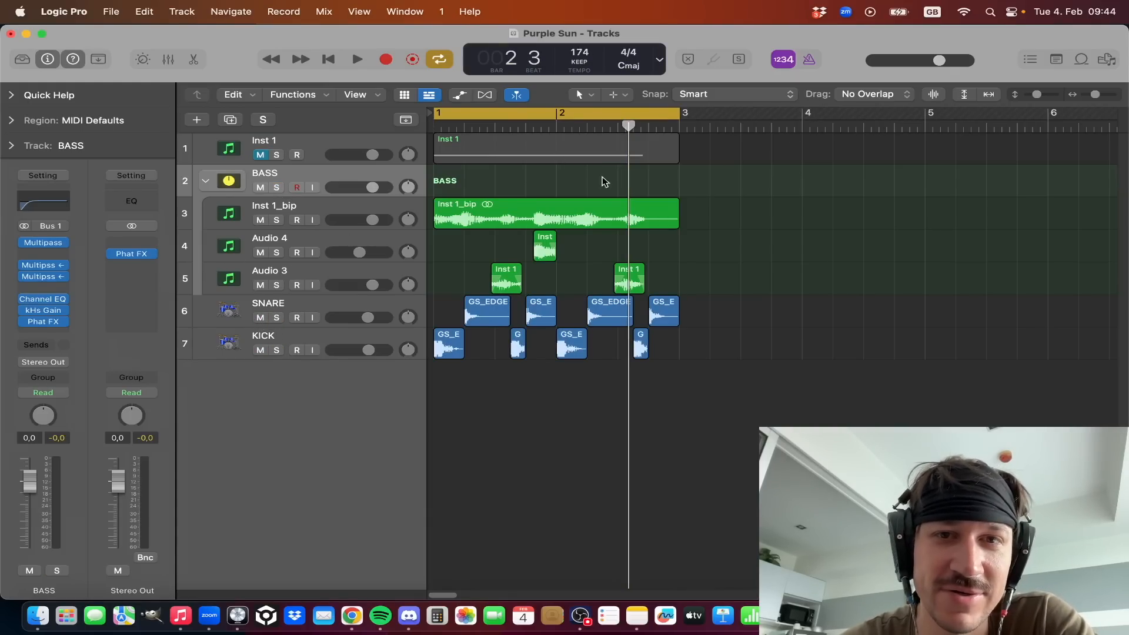
key("space")
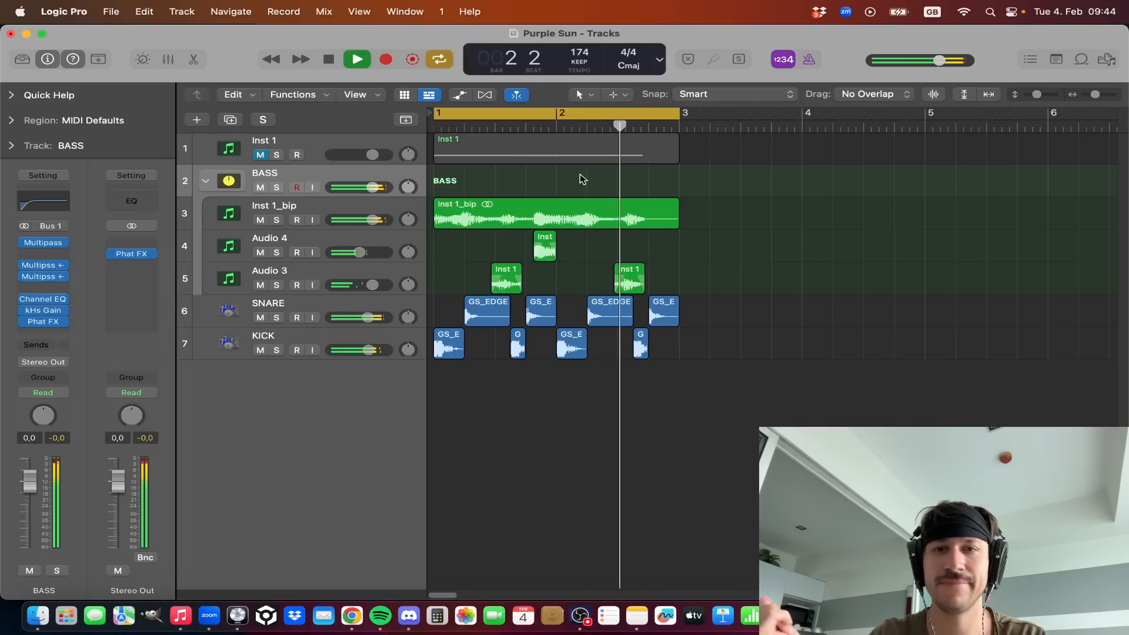
key("space")
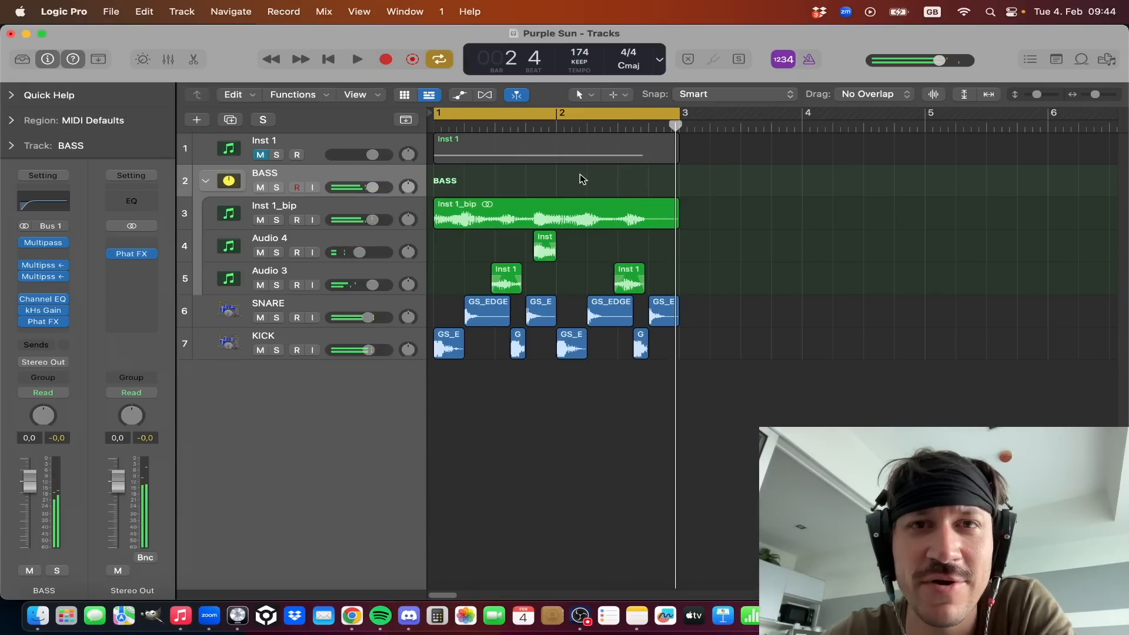